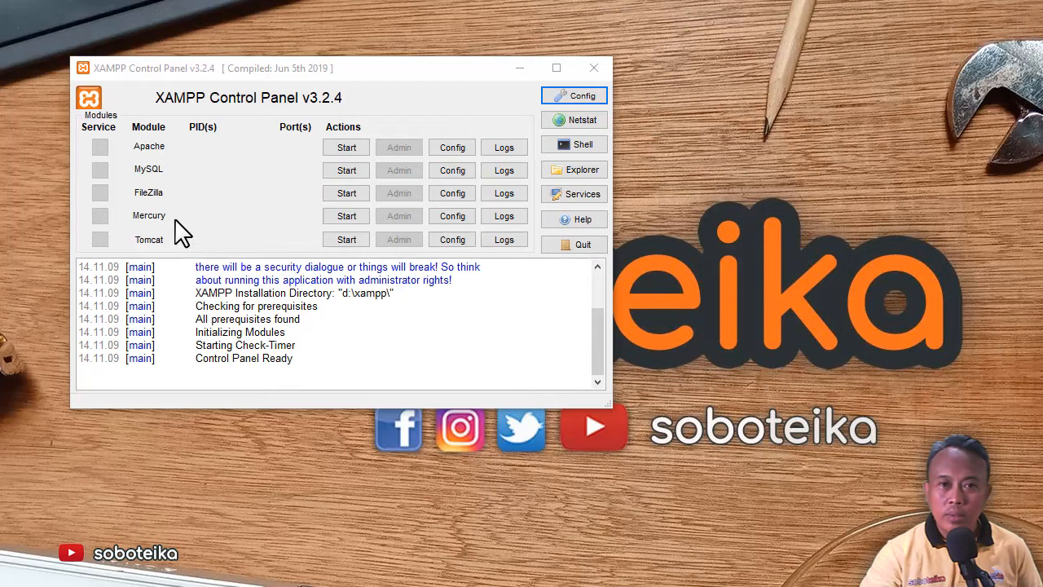
Start the Mercury module so it runs as PID 3060 on ports 25, 79, 105, 106, 110, 143 and 2224
click(155, 230)
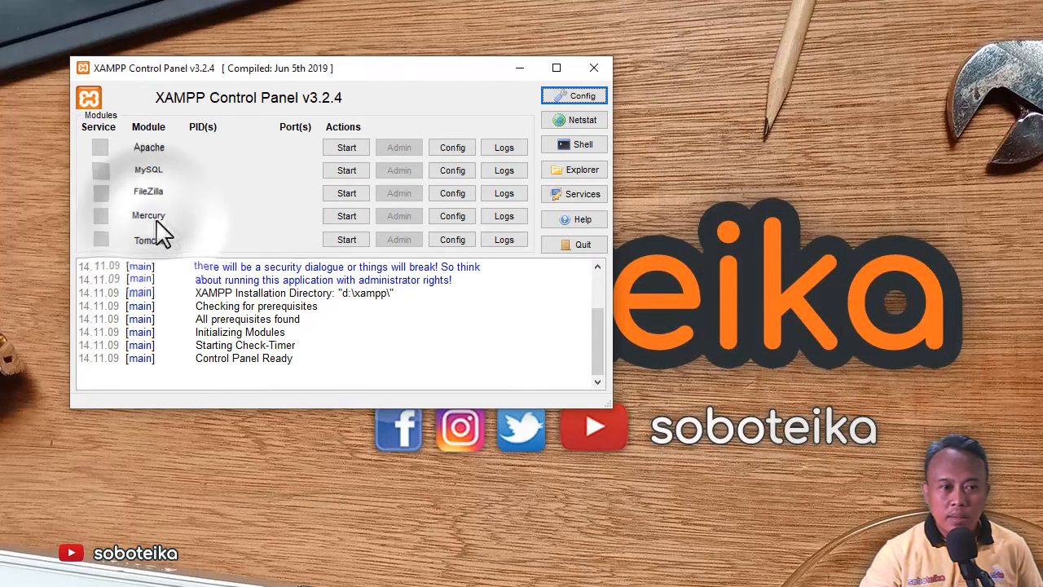
click(346, 217)
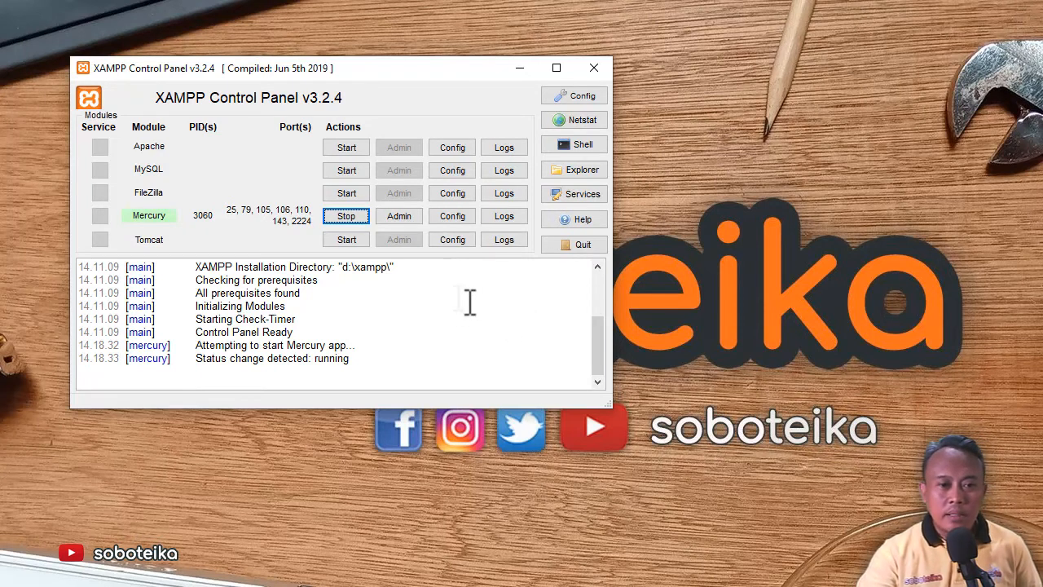
Open Mercury's admin windows and spread the HTTP, IMAP4, PopPass, PH and Finger server panels apart
click(399, 217)
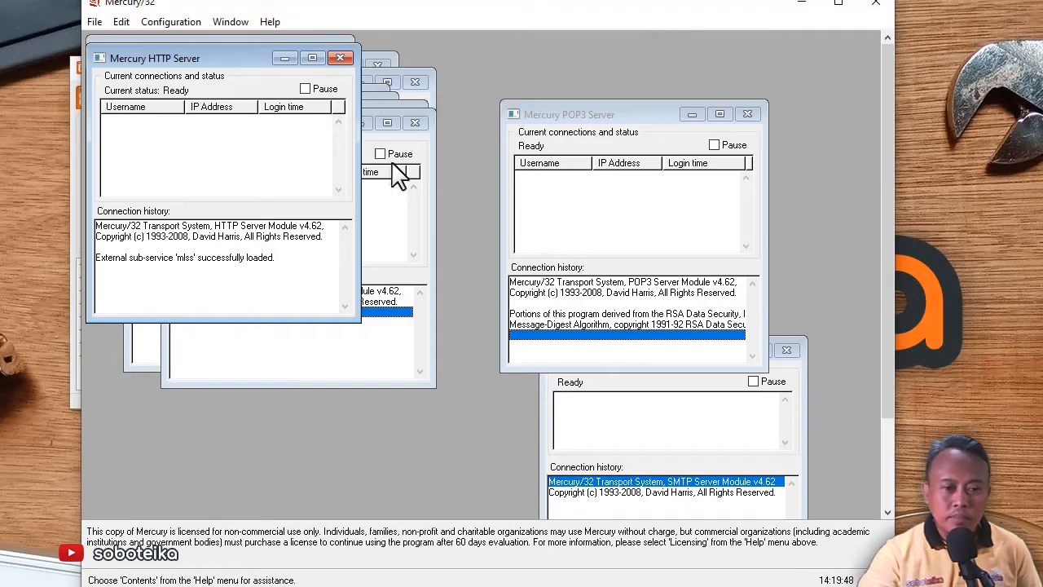
drag(232, 57, 710, 80)
drag(296, 126, 494, 229)
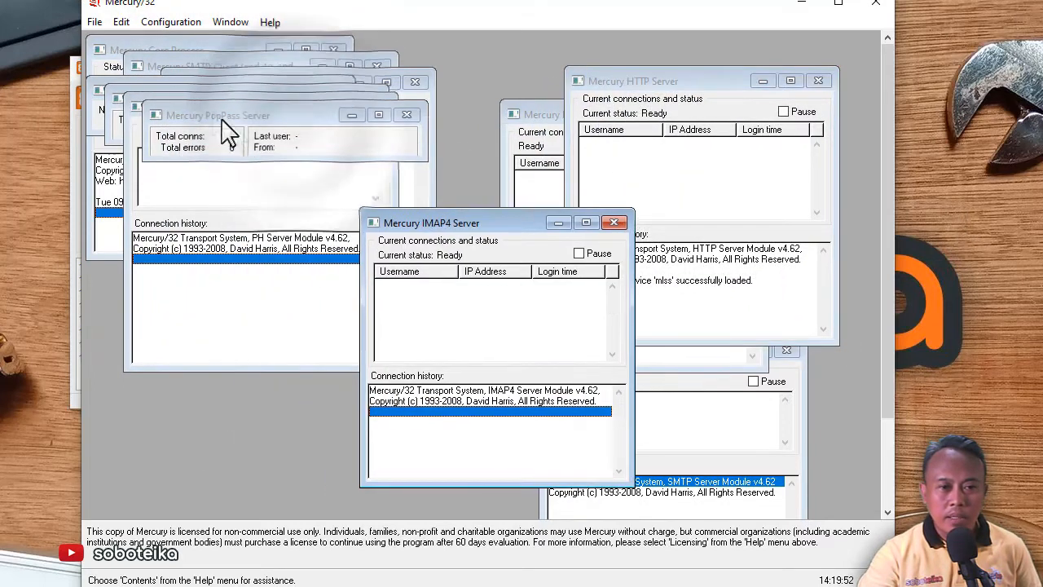
drag(233, 131, 167, 395)
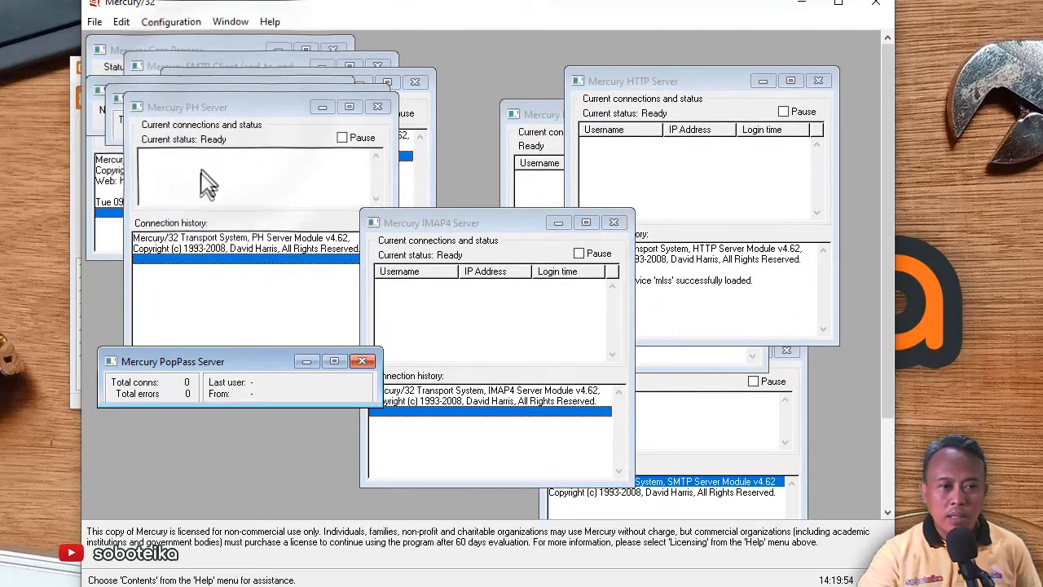
click(235, 129)
drag(253, 106, 670, 184)
drag(223, 98, 271, 262)
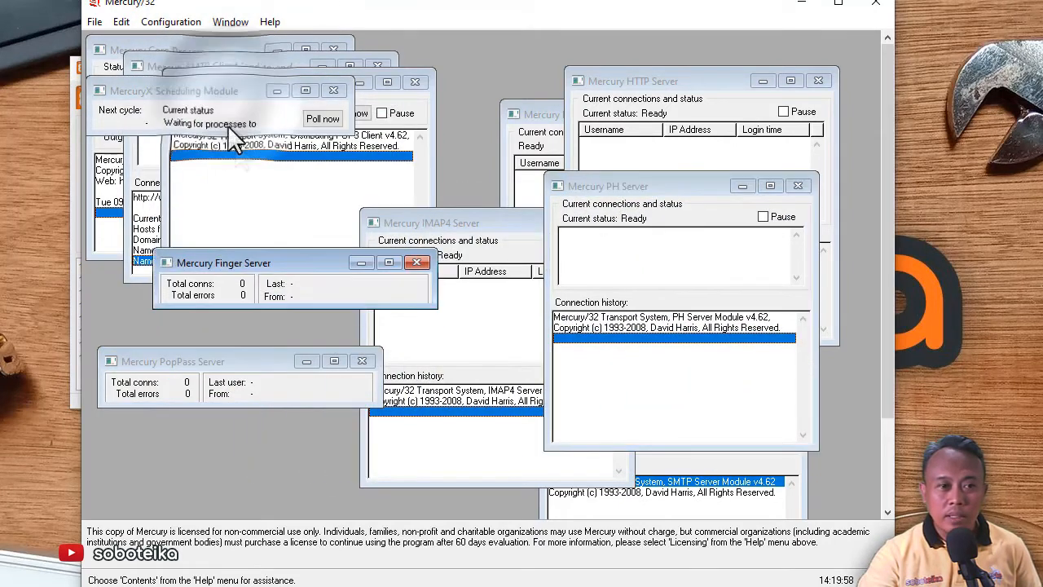
click(67, 298)
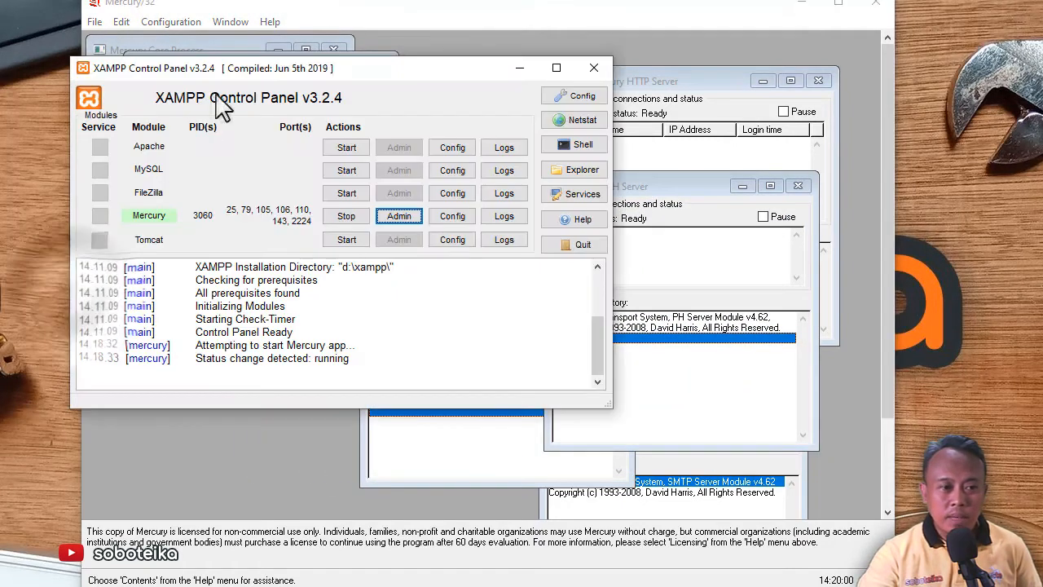
Move the XAMPP panel lower left and circle SMTP port 25 in Mercury's Port(s) column
drag(284, 82, 221, 152)
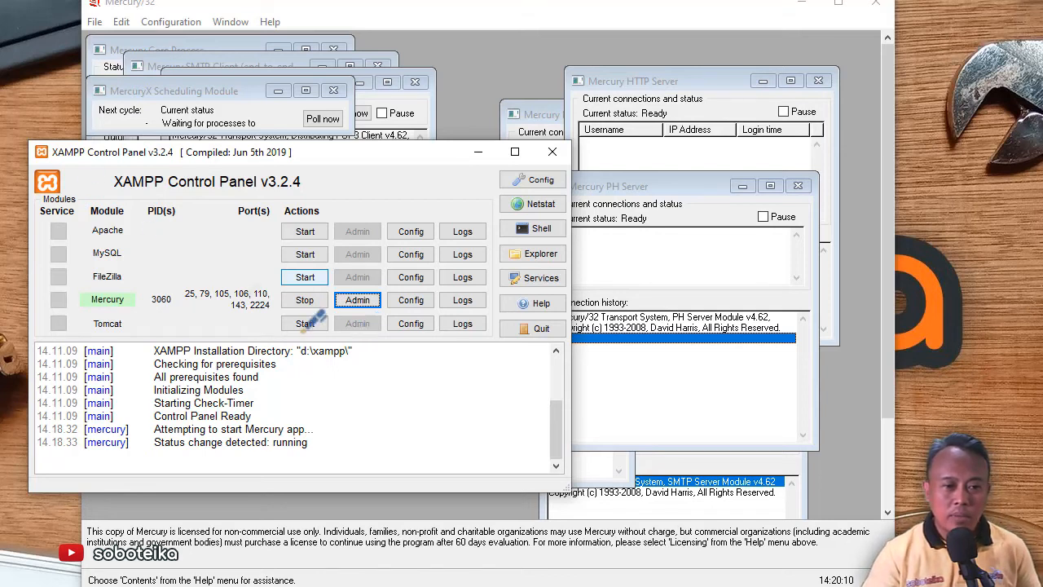
mouse_move(178, 299)
mouse_down()
mouse_move(192, 310)
mouse_move(183, 283)
mouse_up()
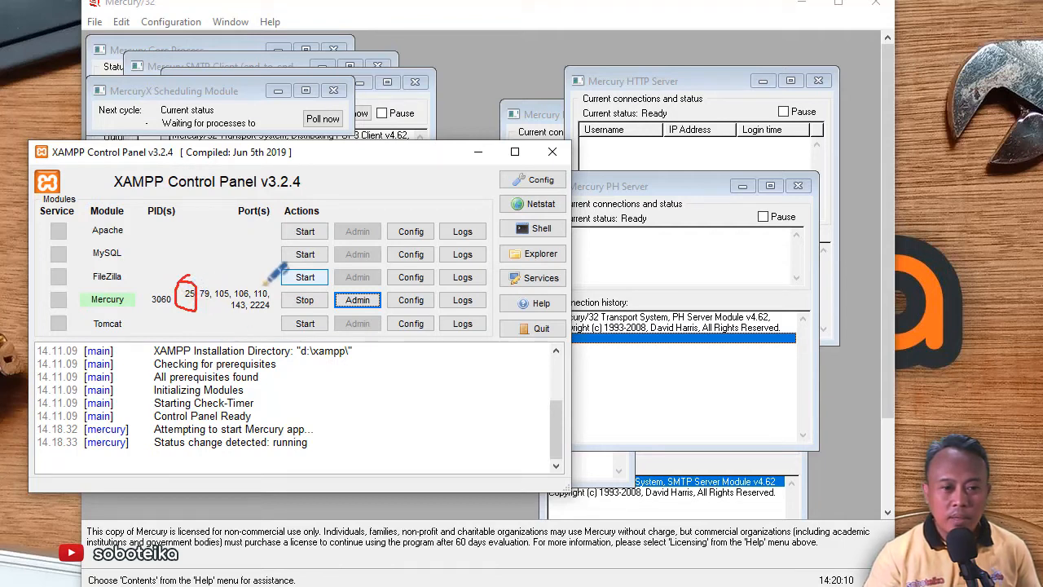
Circle port 110 next to port 25 in Mercury's Port(s) column
mouse_move(269, 281)
mouse_down()
mouse_move(248, 304)
mouse_move(270, 287)
mouse_up()
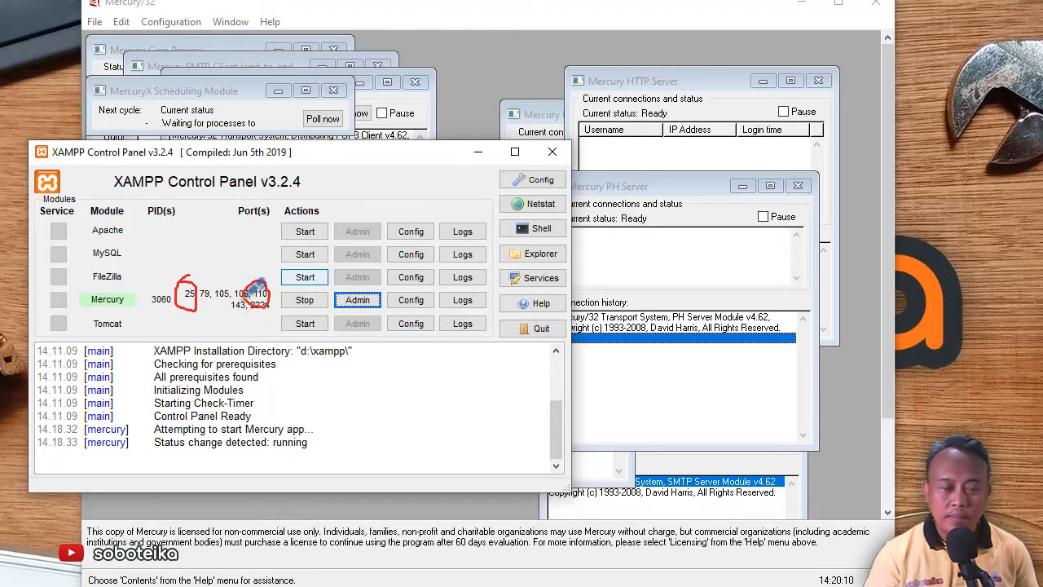
mouse_move(239, 301)
mouse_down()
mouse_move(223, 328)
mouse_move(247, 300)
mouse_up()
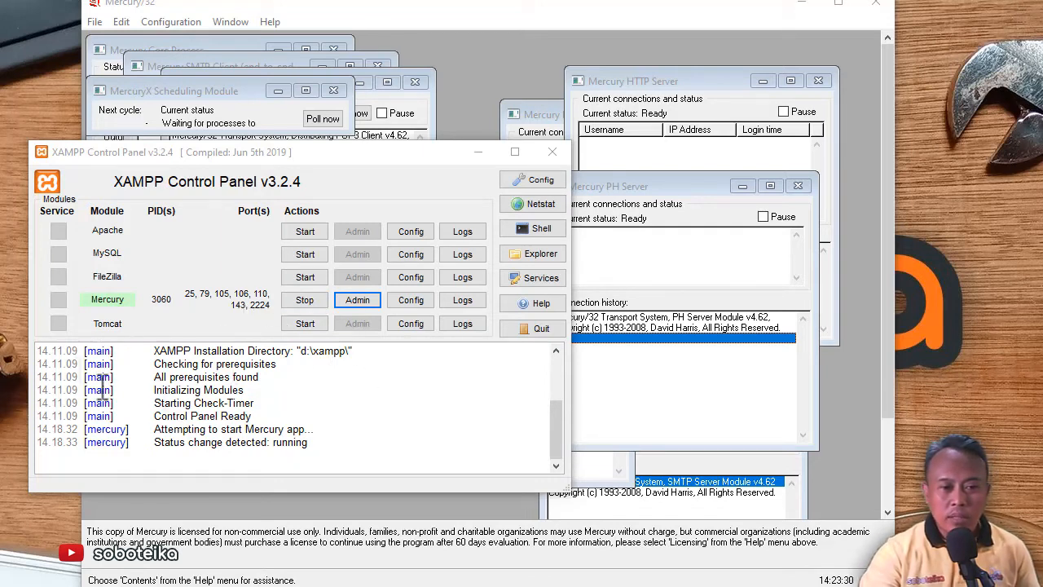
Move the Scheduling, POP3 Client, Finger and SMTP Client panels aside, revealing nameservers 8.8.8.8 and 8.8.4.4
click(510, 24)
drag(199, 92, 234, 447)
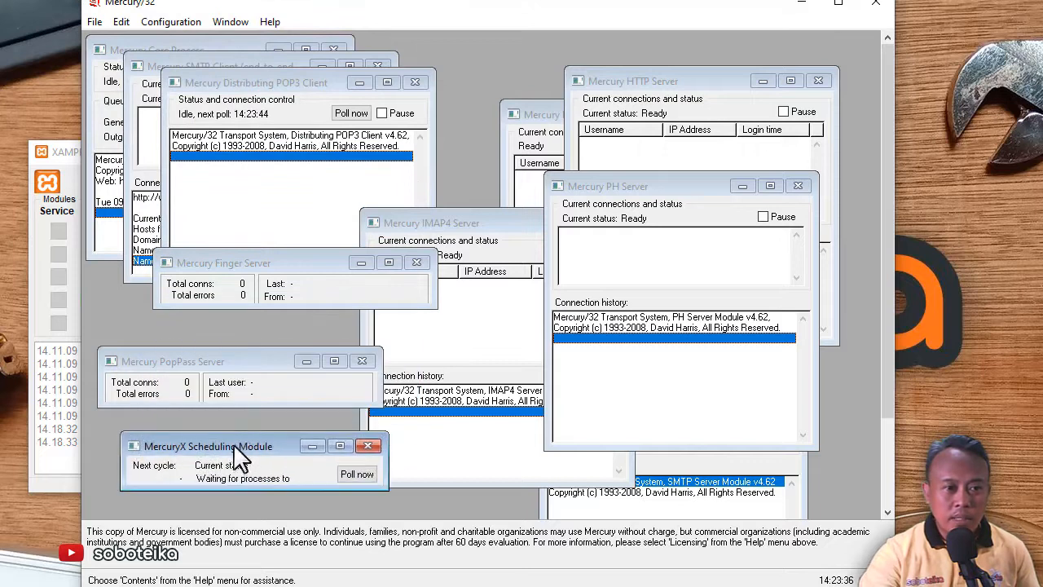
drag(244, 84, 438, 195)
drag(285, 262, 252, 309)
drag(236, 72, 373, 144)
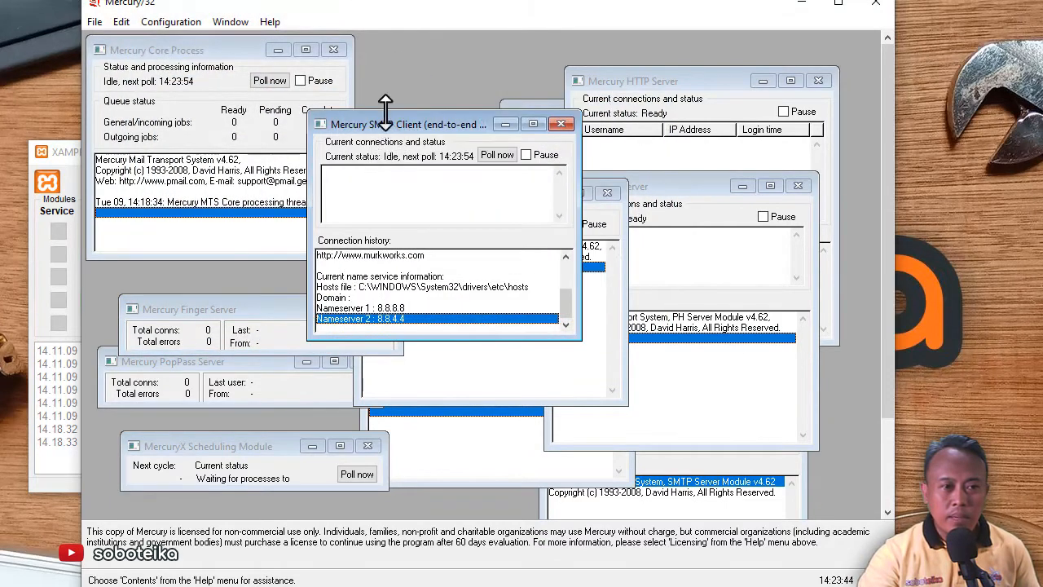
click(163, 24)
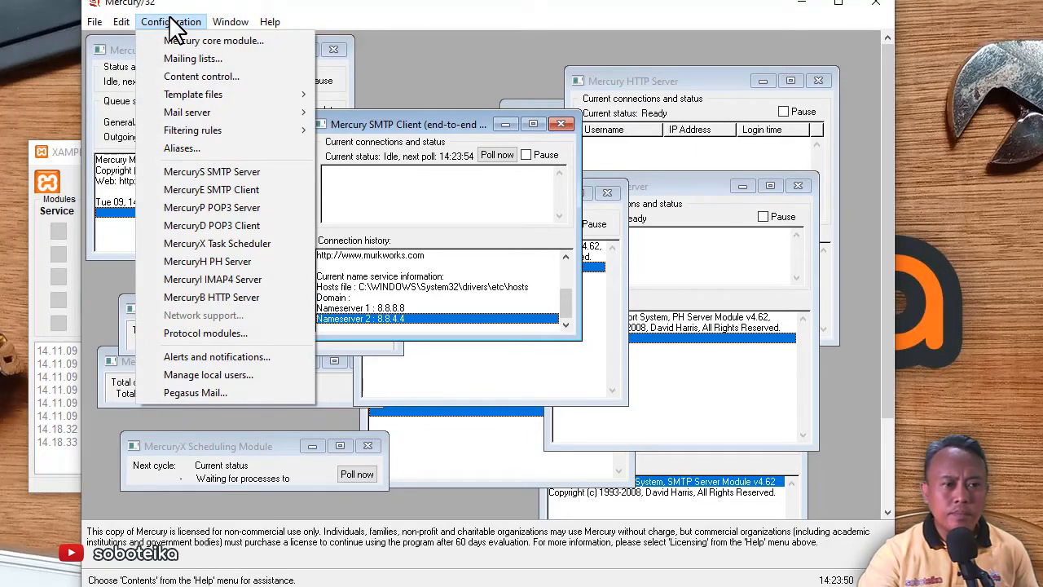
Open Configuration > Manage local users and start a new user with an empty User details form
click(222, 376)
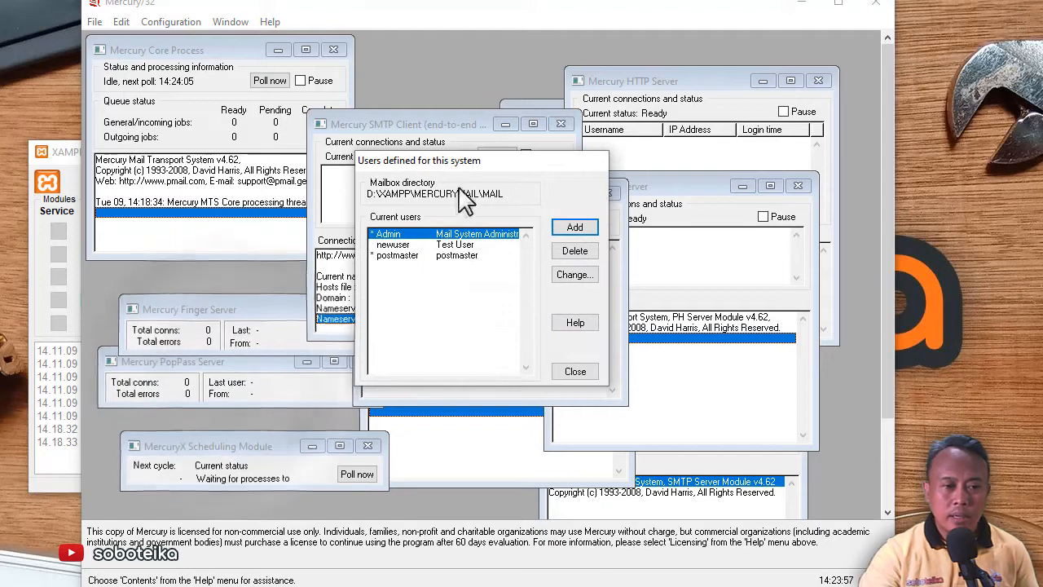
drag(488, 165, 465, 243)
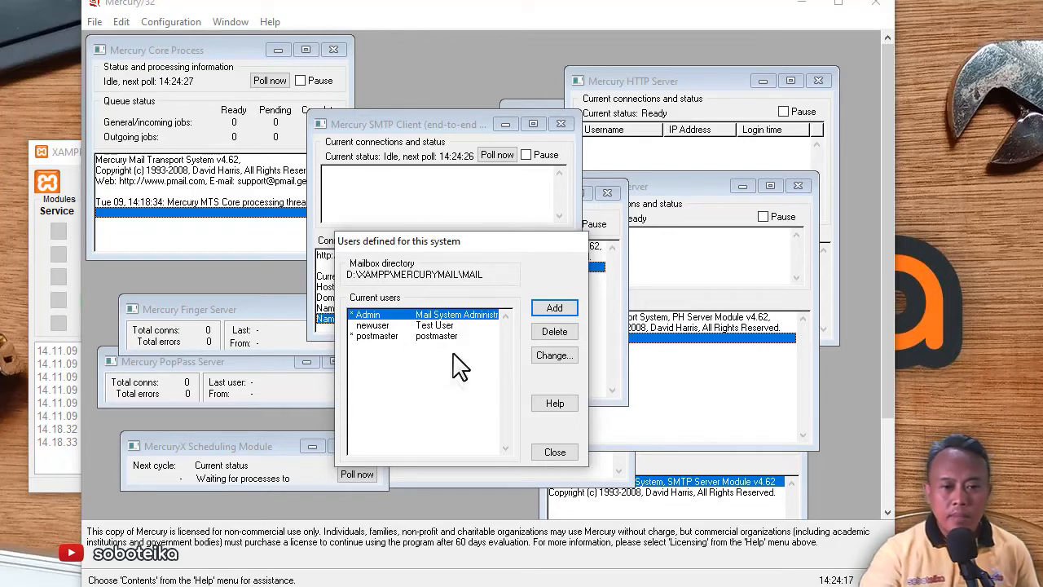
click(555, 308)
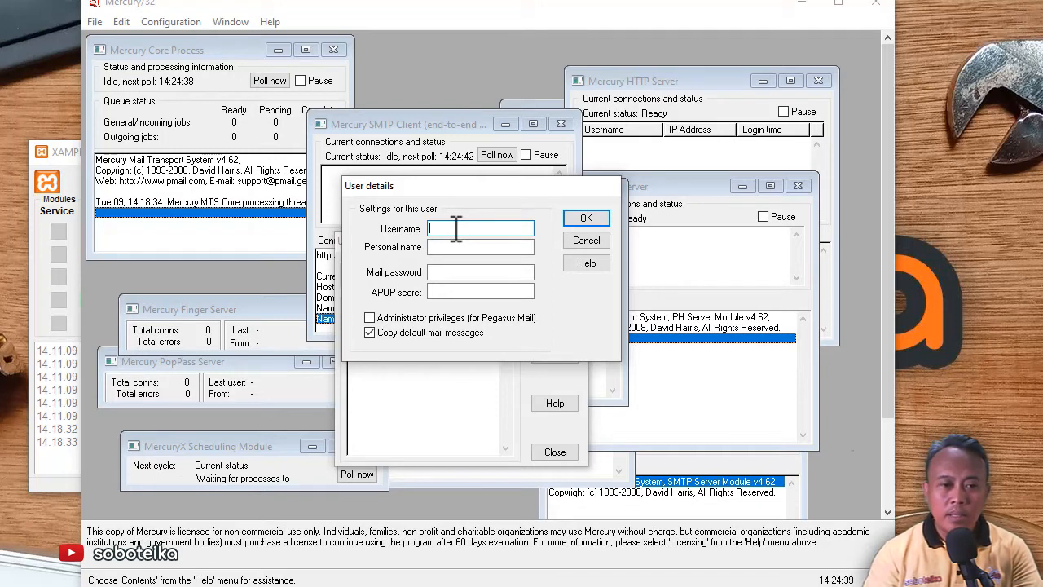
Create local user 'ar' with the user's personal name, a mail password and an APOP secret
text(ari)
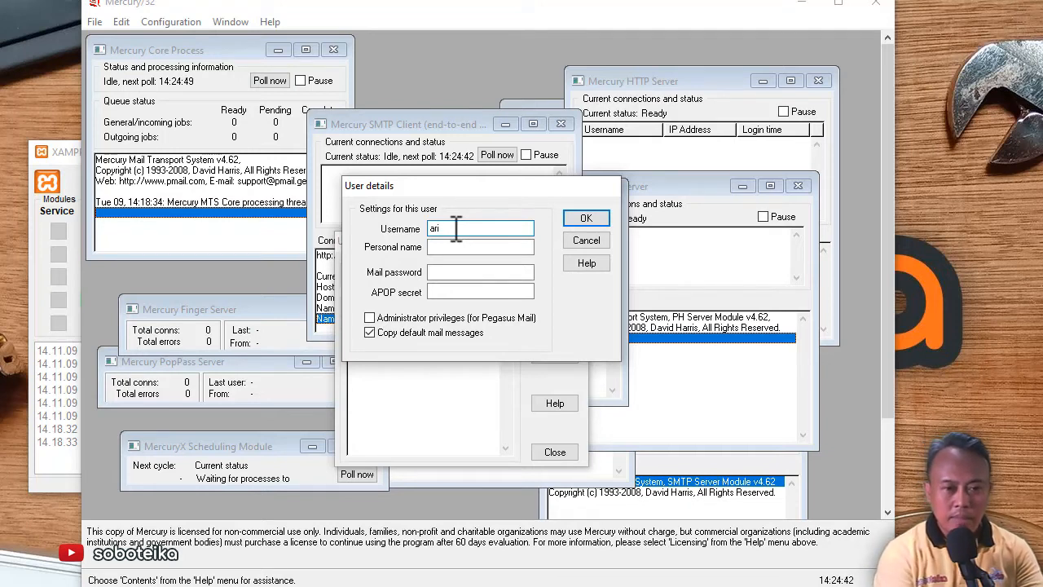
click(505, 248)
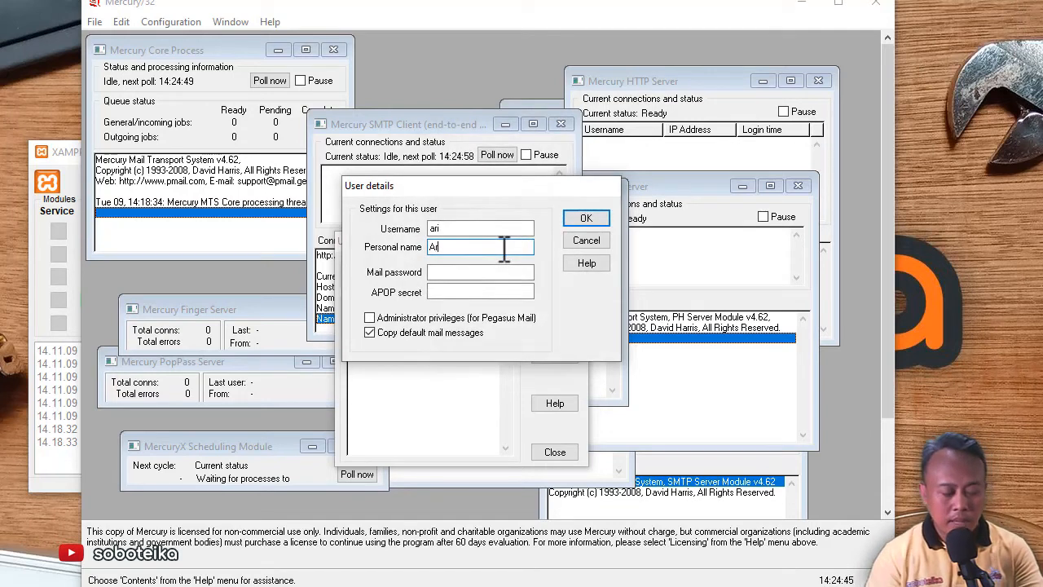
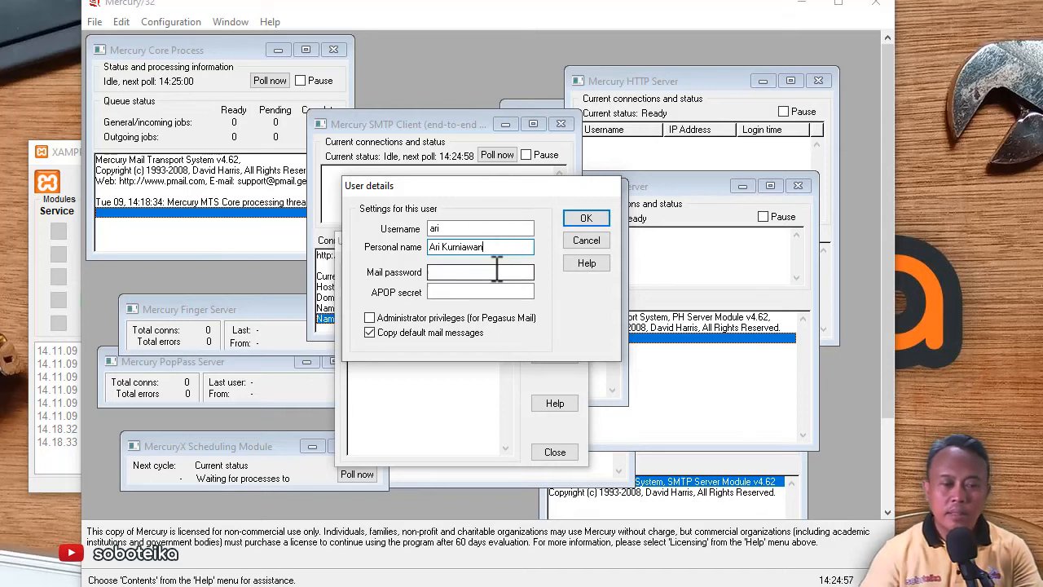
click(501, 271)
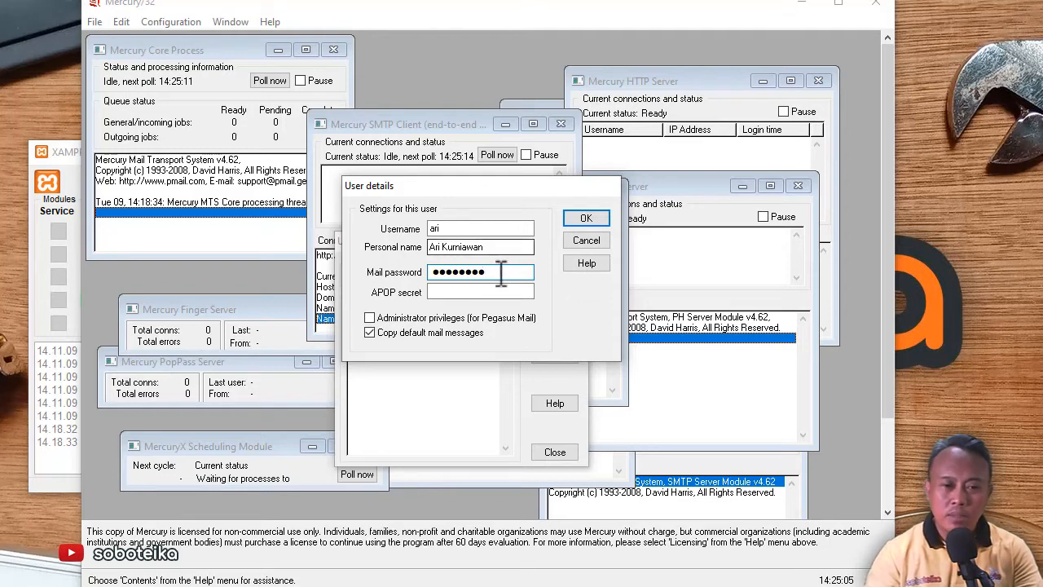
click(492, 290)
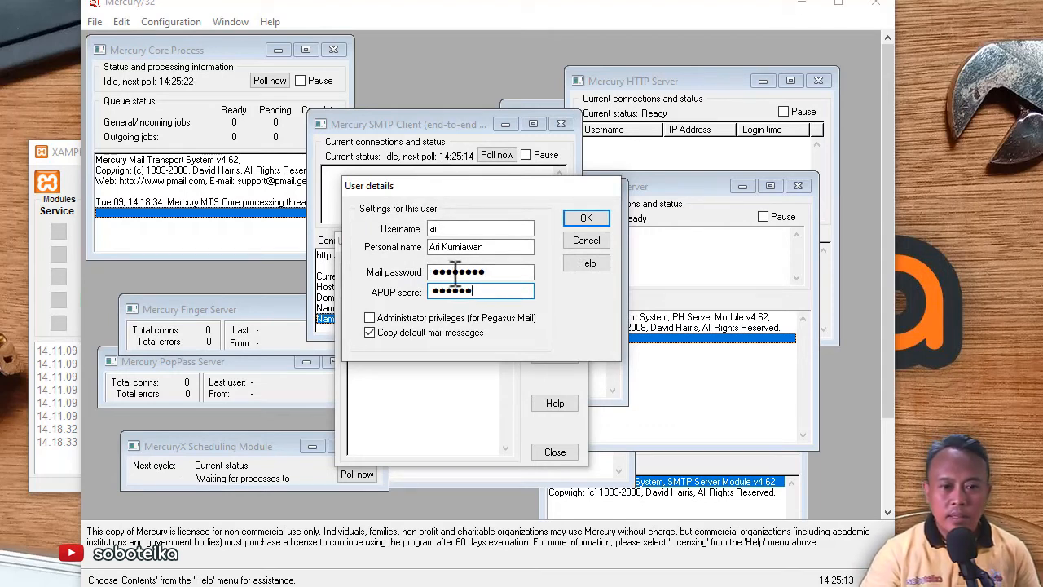
click(581, 218)
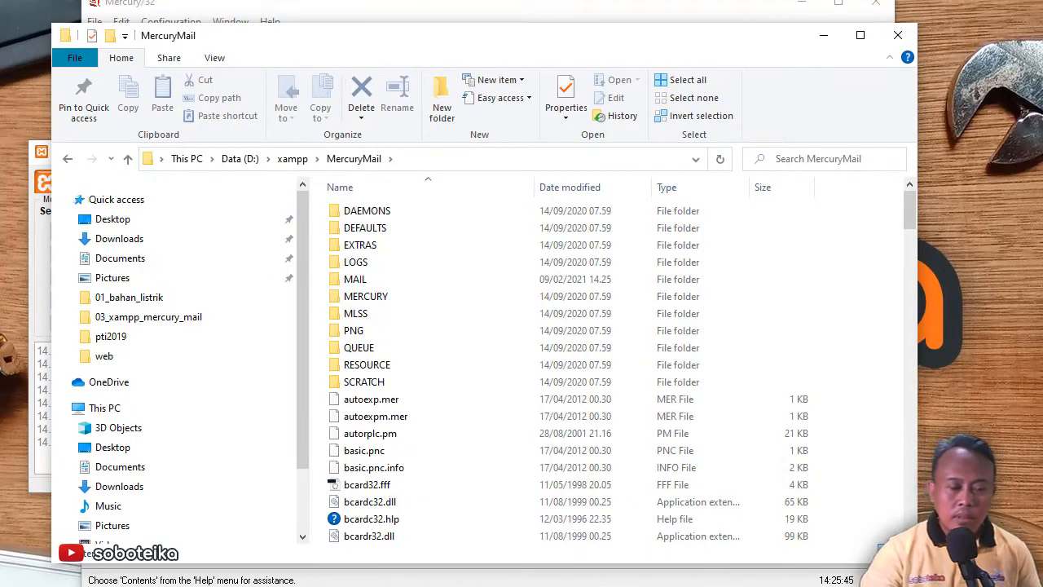
Open MercuryMail\MAIL\ the new user's folder and show the context menu for PASSWD.PM
click(557, 9)
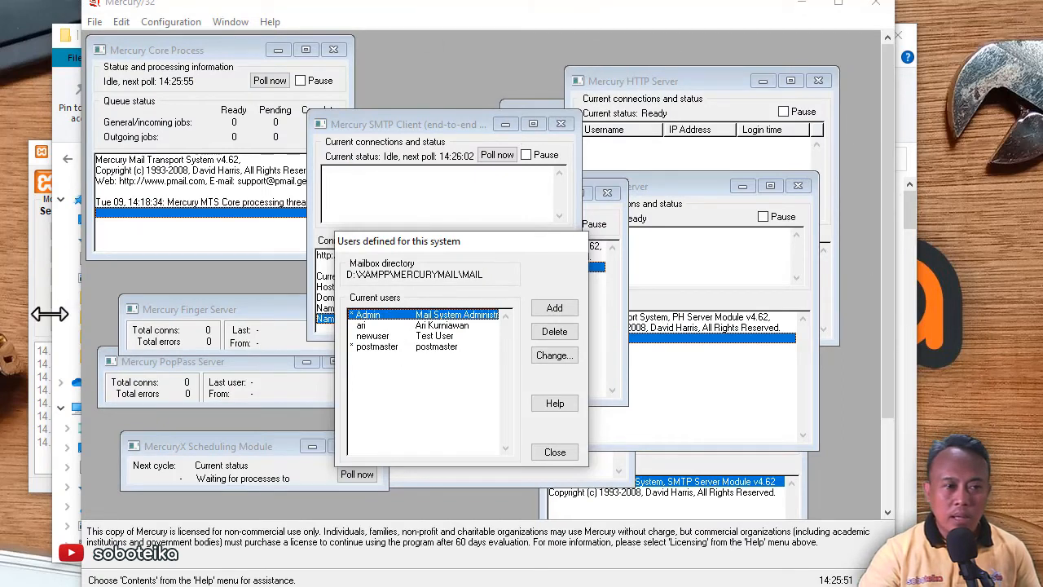
click(67, 63)
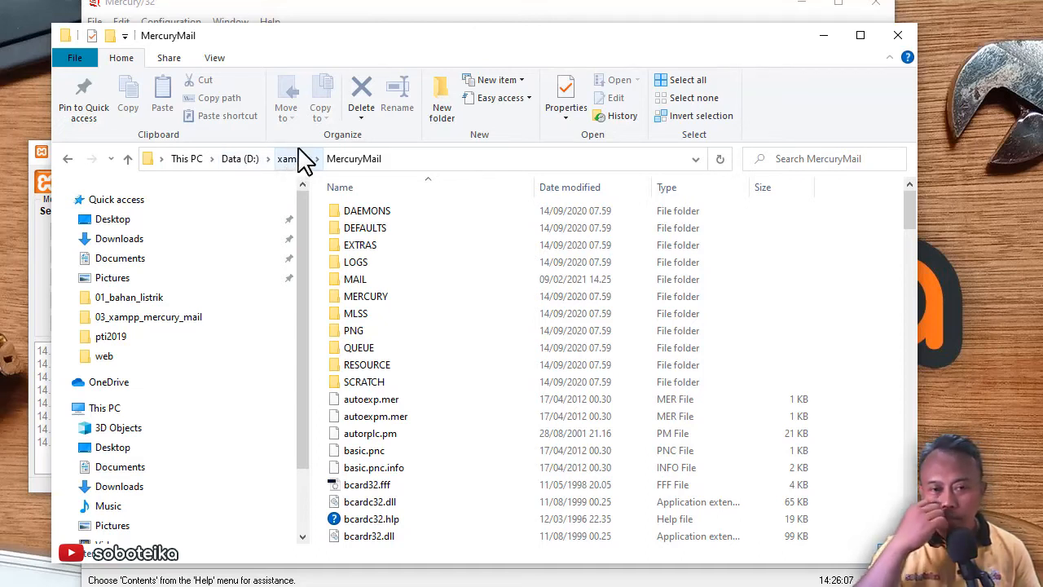
click(364, 163)
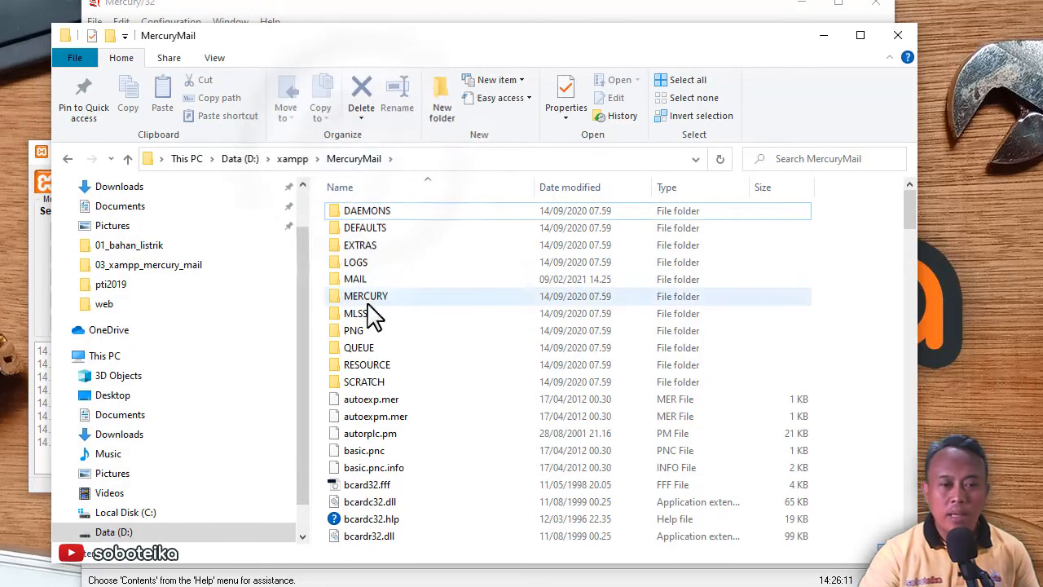
double_click(365, 282)
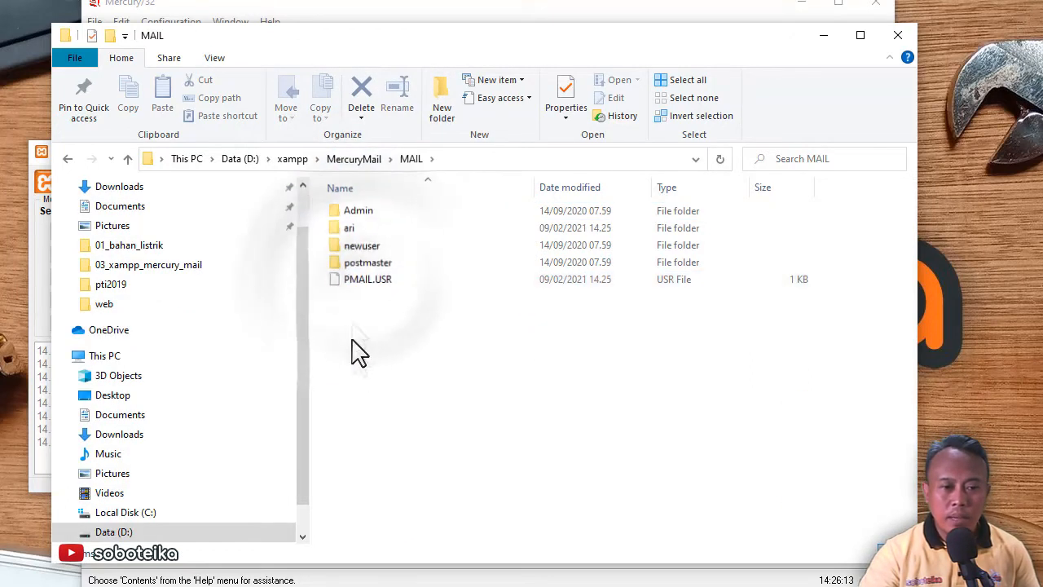
double_click(354, 231)
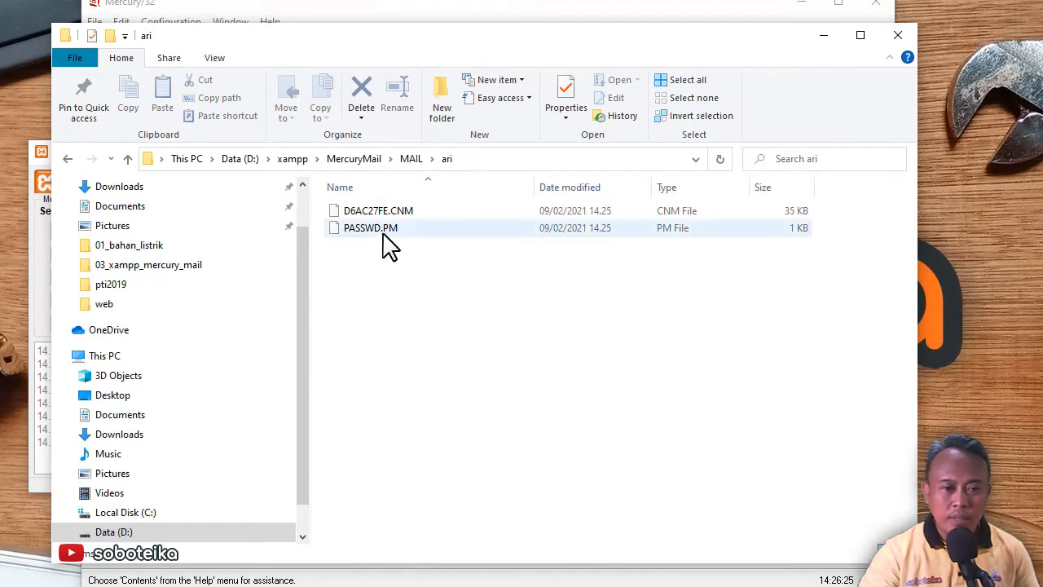
click(388, 243)
right_click(391, 243)
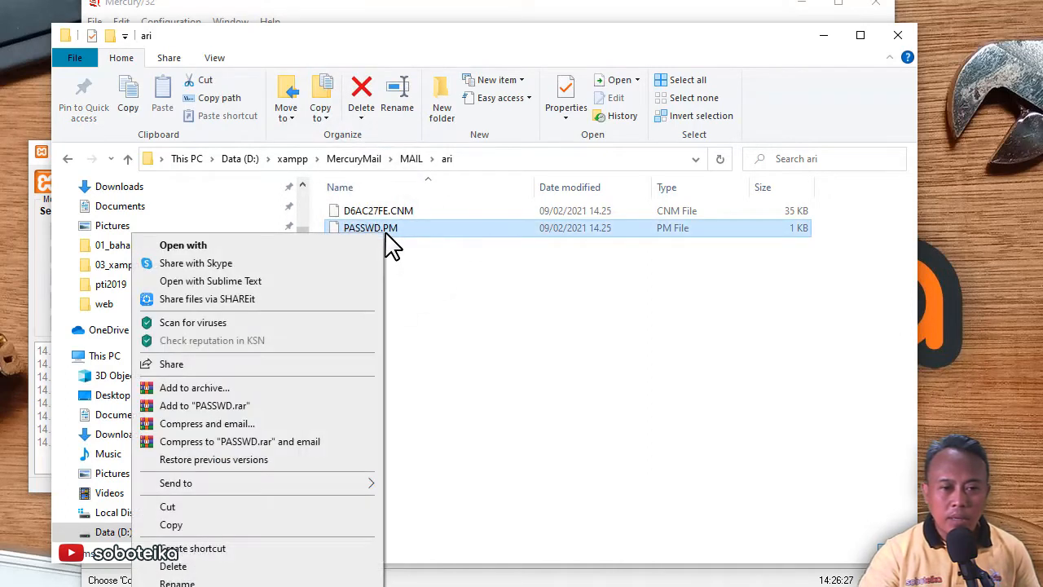
Check the POP3_access password and APOP_secret values in PASSWD.PM, then return to Mercury's user list
click(245, 281)
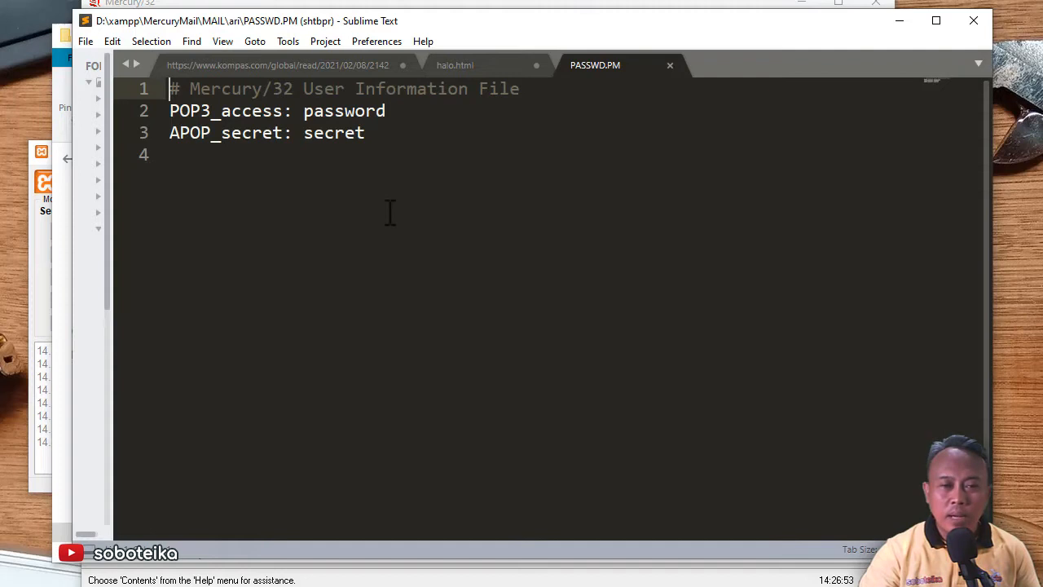
double_click(334, 133)
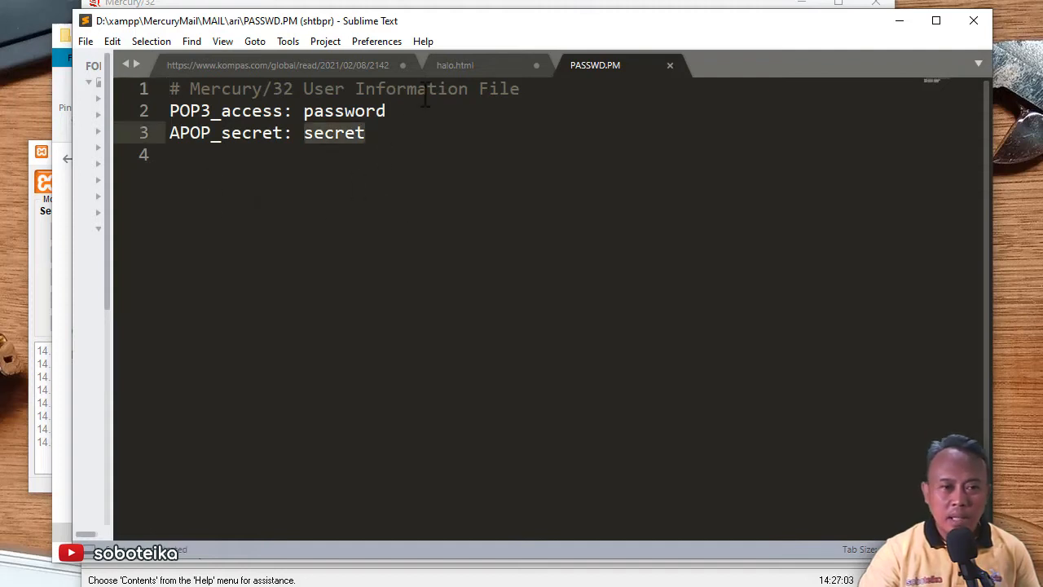
double_click(304, 111)
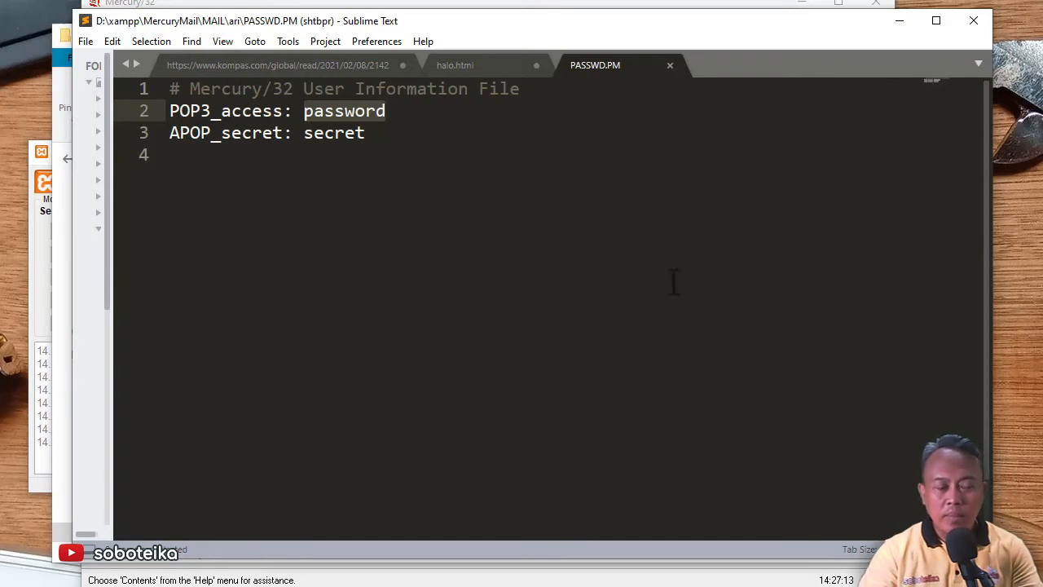
click(477, 3)
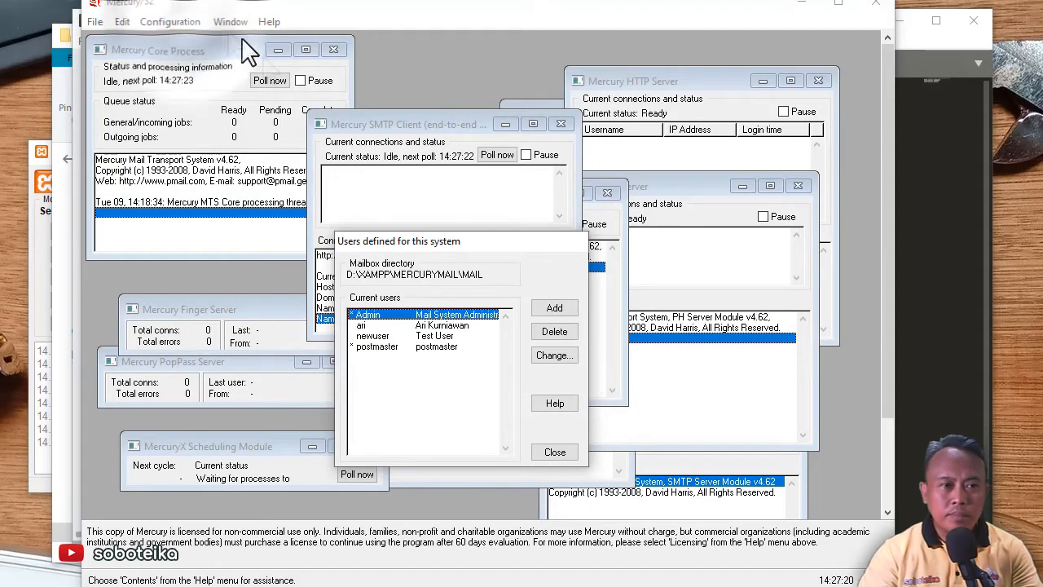
Add a fifth local user with a personal name, a numeric mail password and an APOP secret
click(561, 311)
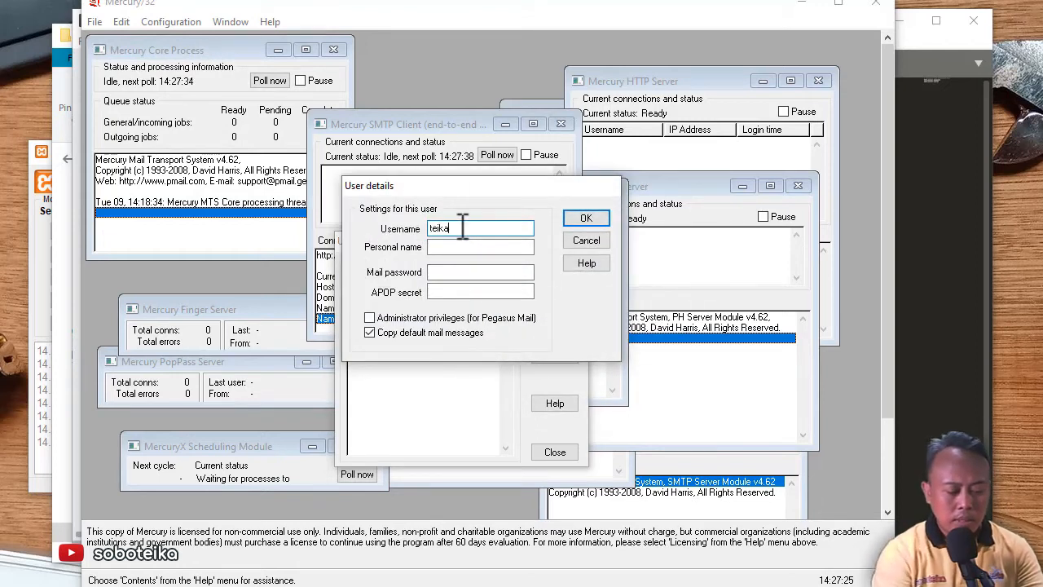
click(465, 247)
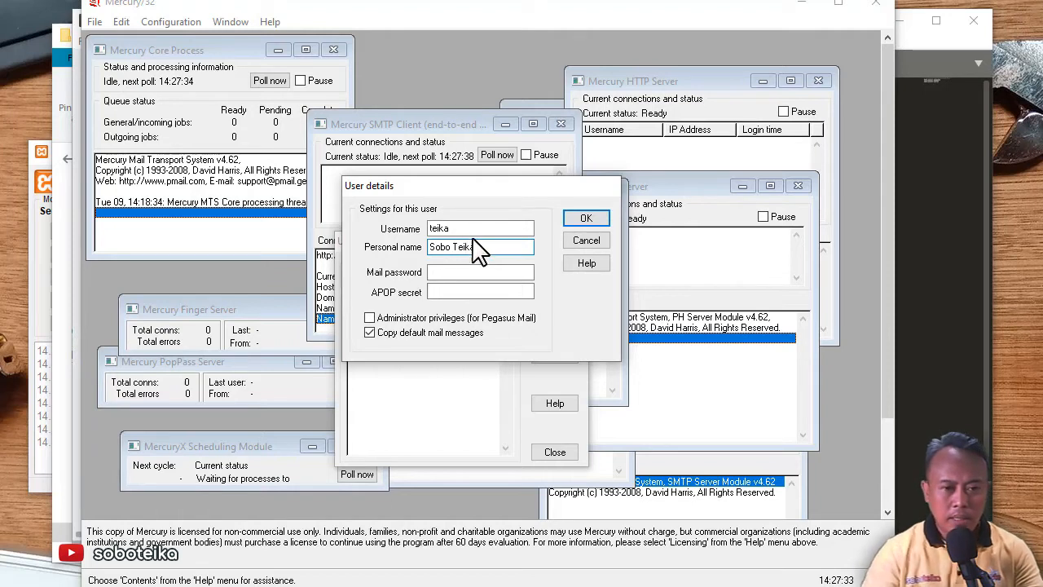
click(482, 273)
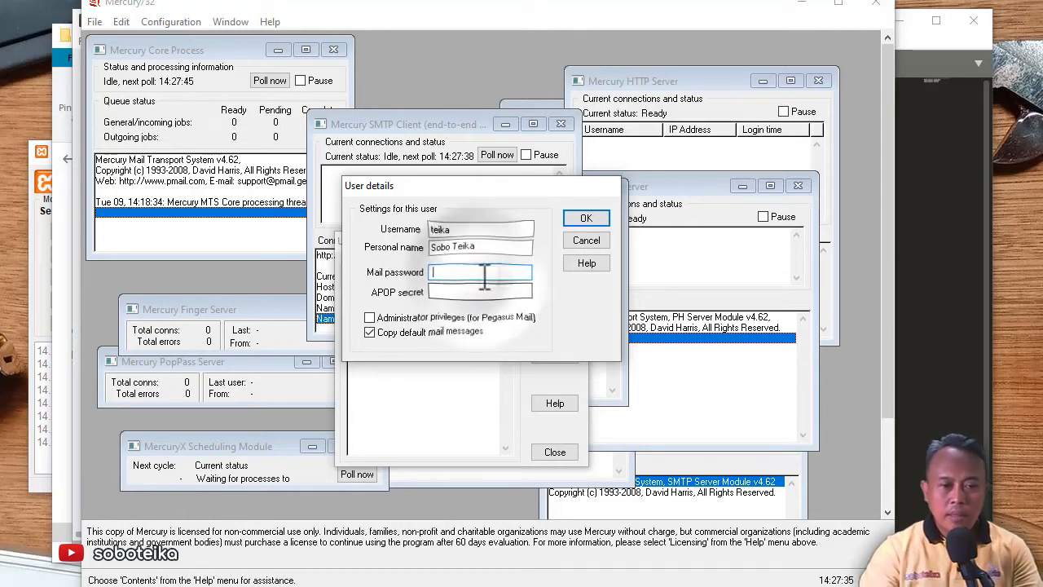
text(12345)
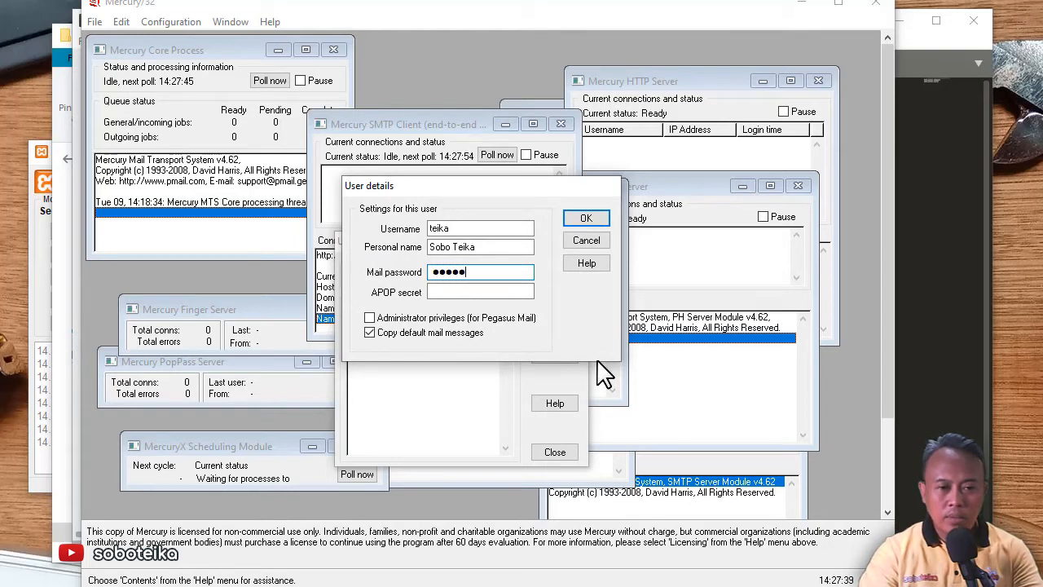
text(6)
click(465, 292)
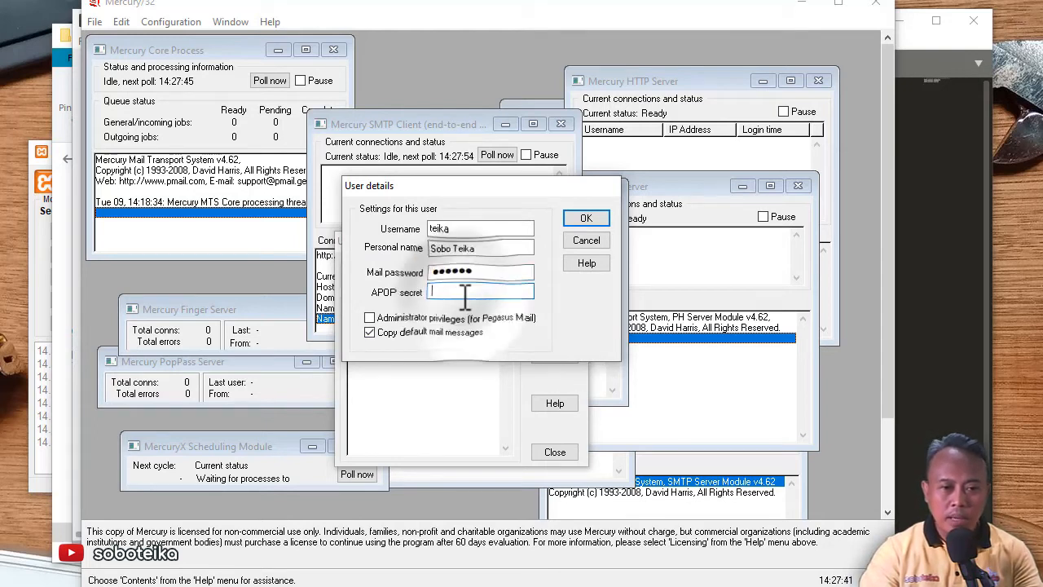
text(123456)
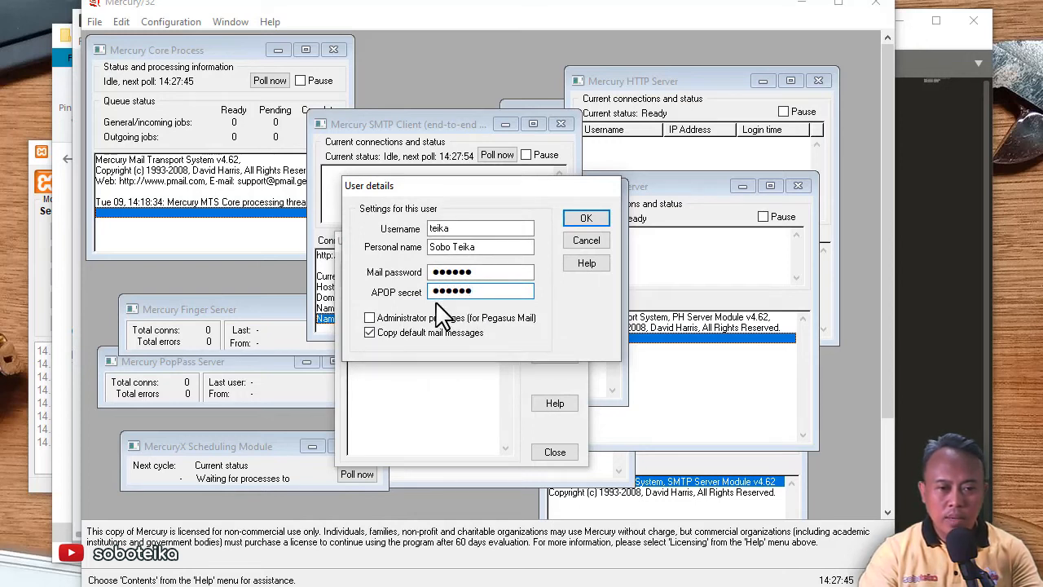
click(587, 220)
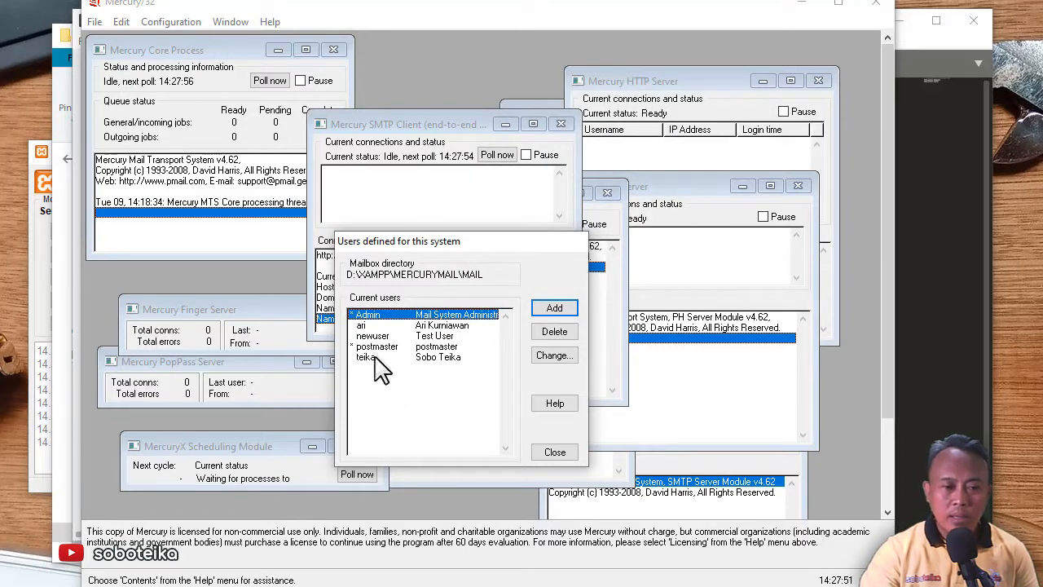
Open the fifth user's PASSWD.PM, in its MAIL subfolder, with Sublime Text
click(57, 58)
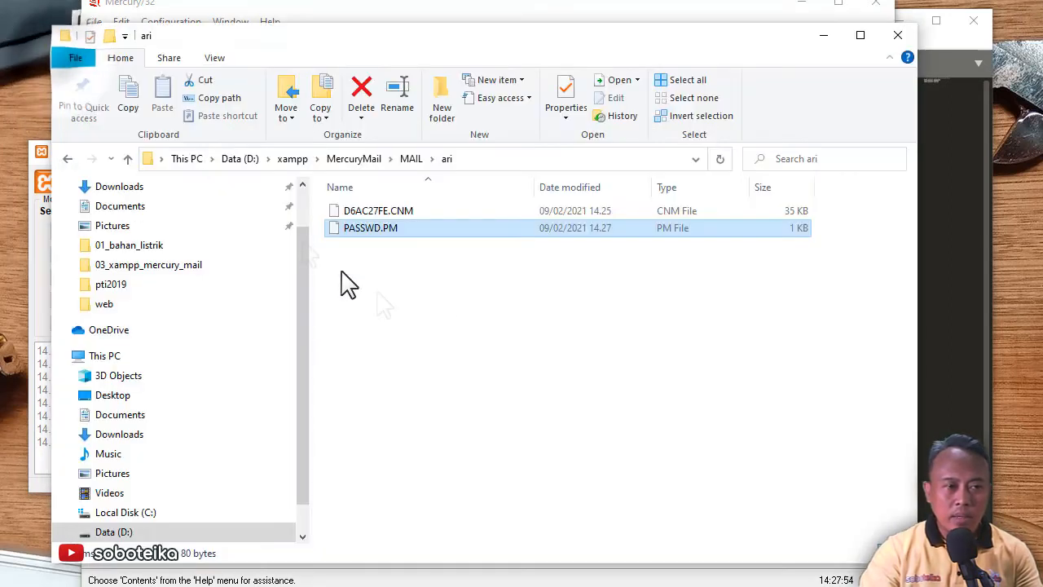
click(411, 159)
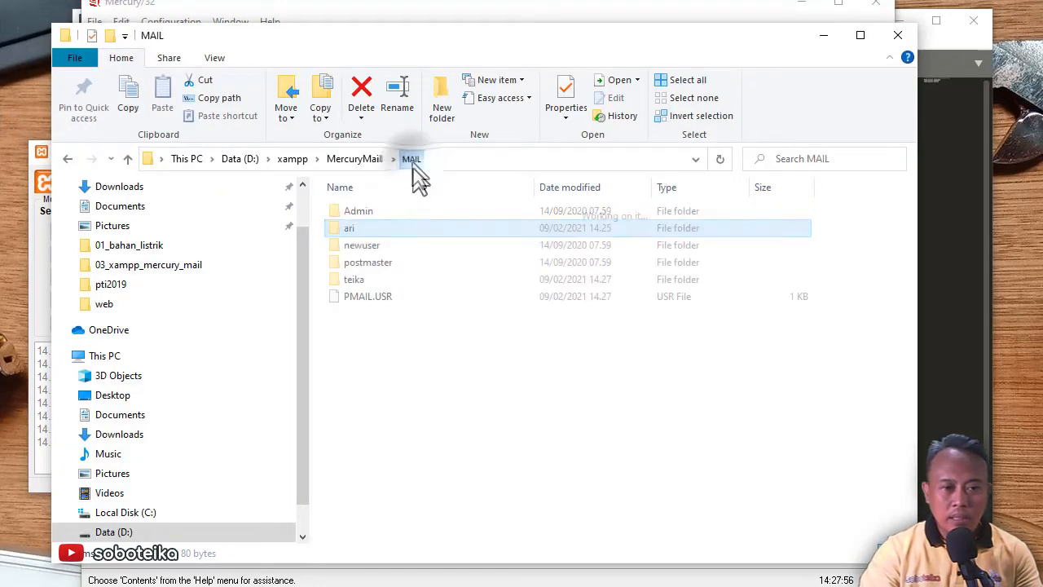
double_click(356, 279)
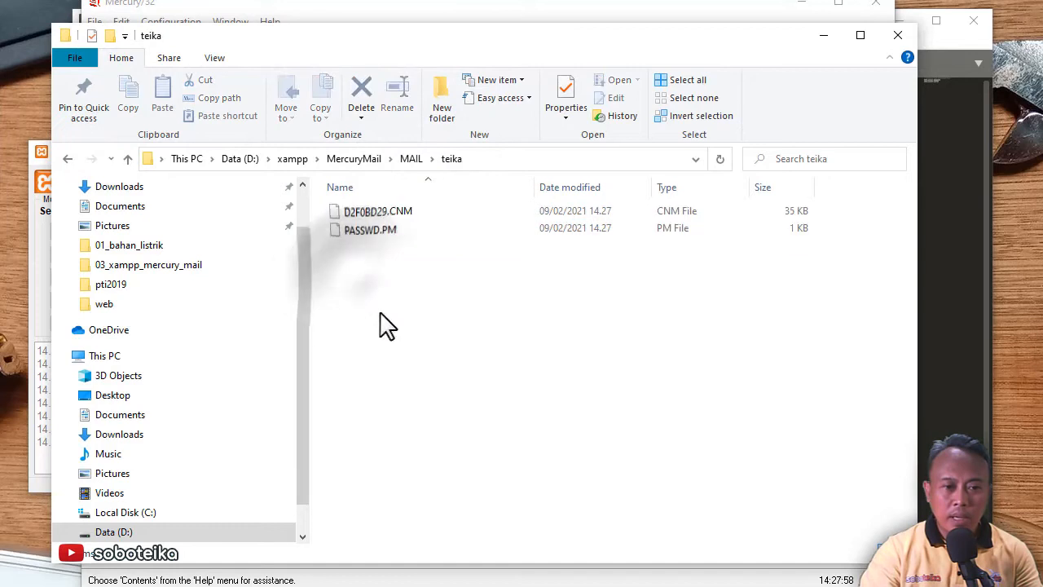
click(369, 239)
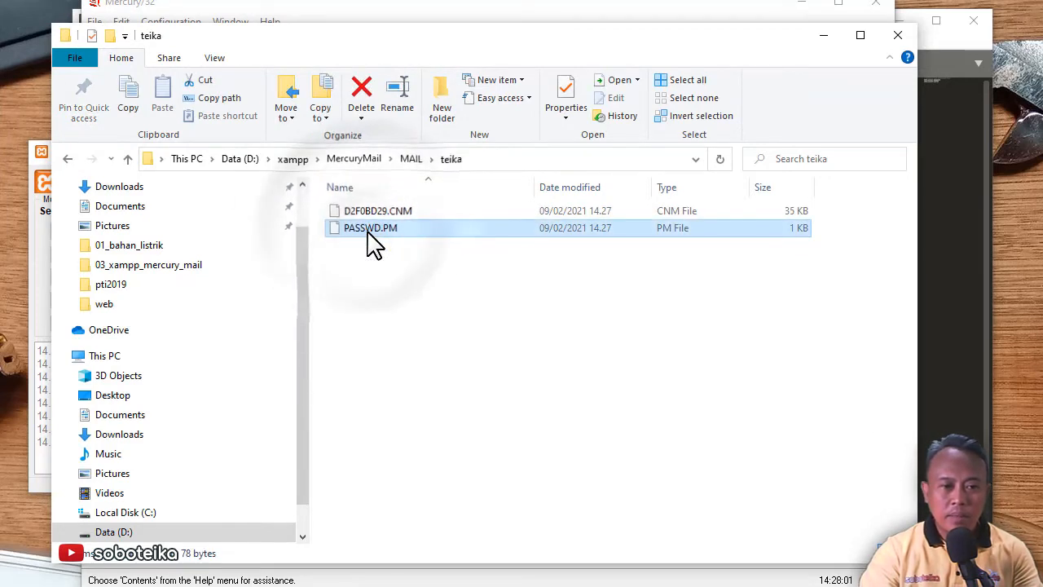
right_click(369, 240)
click(263, 281)
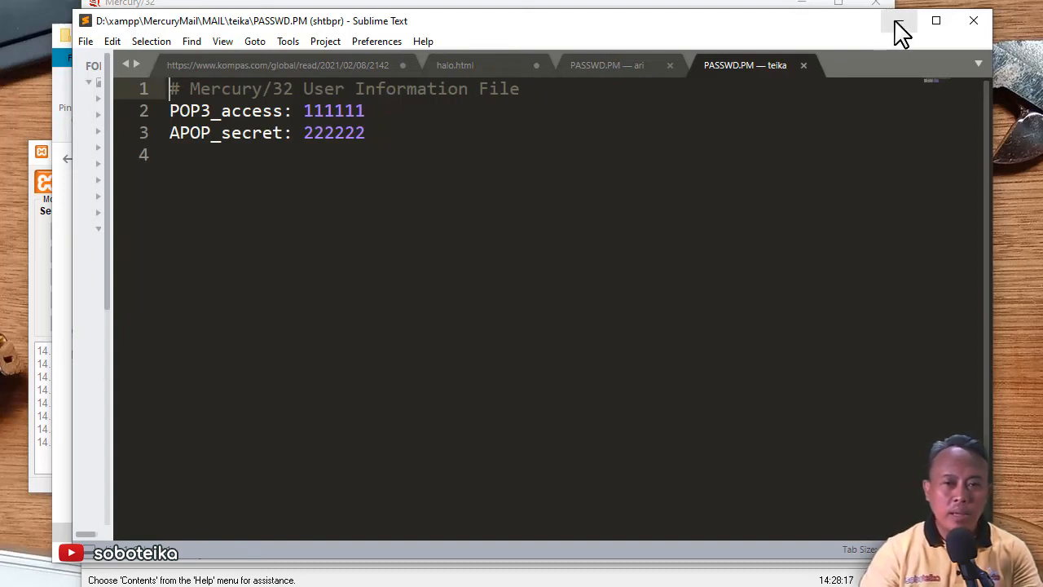
Minimize the Sublime Text window showing PASSWD.PM
click(899, 23)
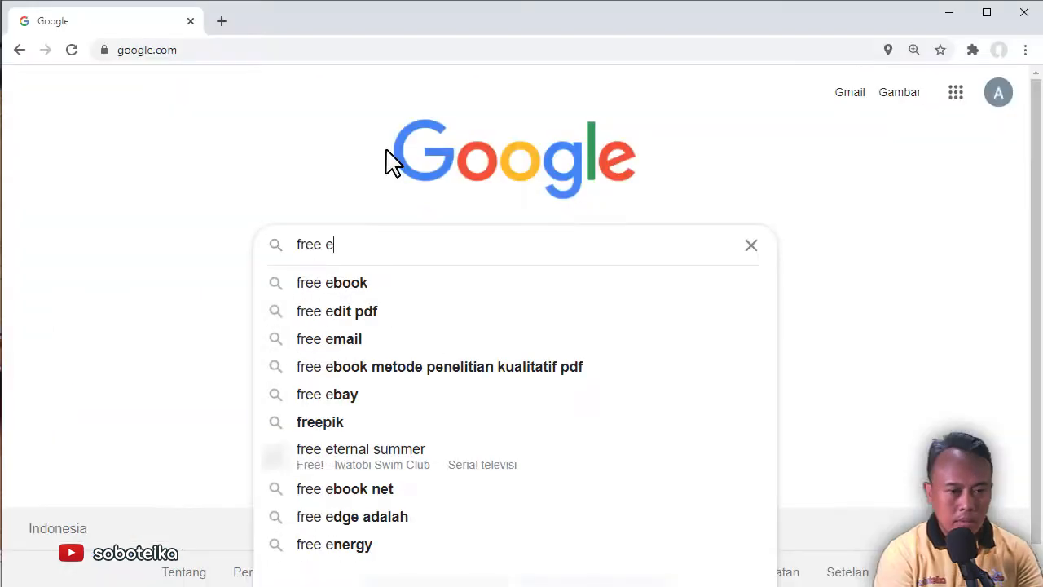
Search Google for 'free email client windows 10' and scroll through the results
text(mail clien)
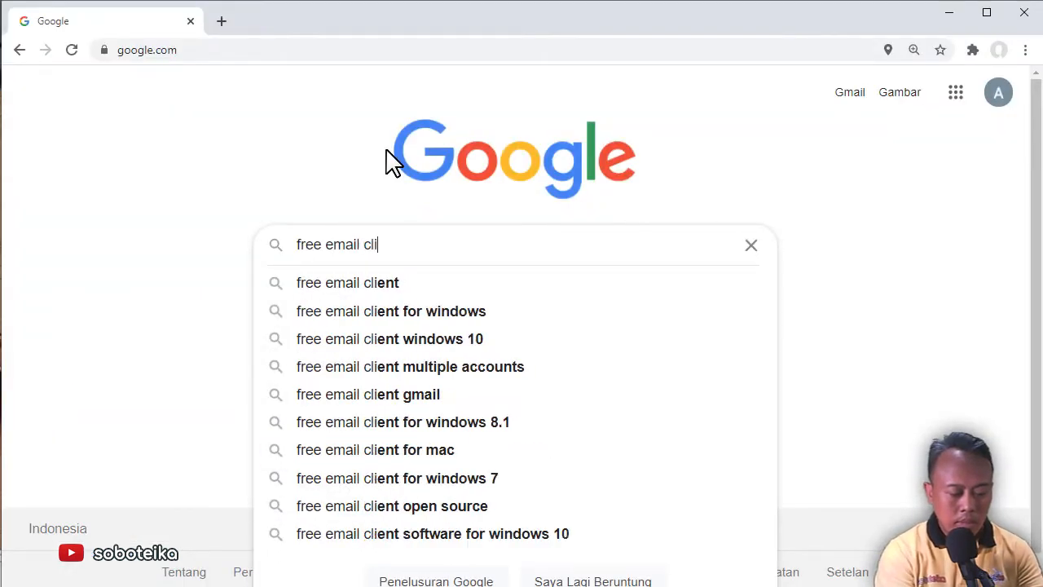
key(Down)
key(Down)
key(Down)
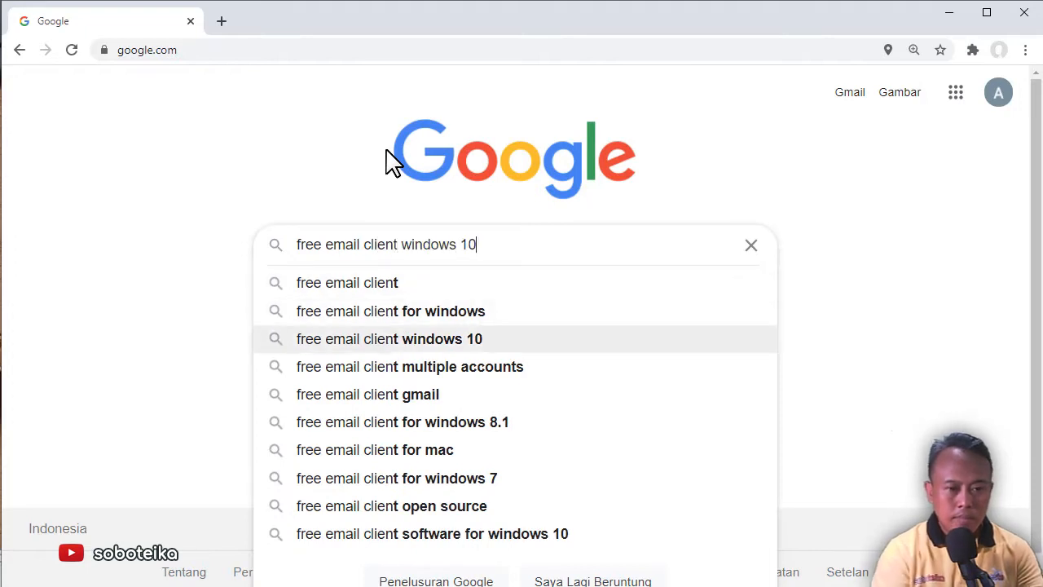
key(Return)
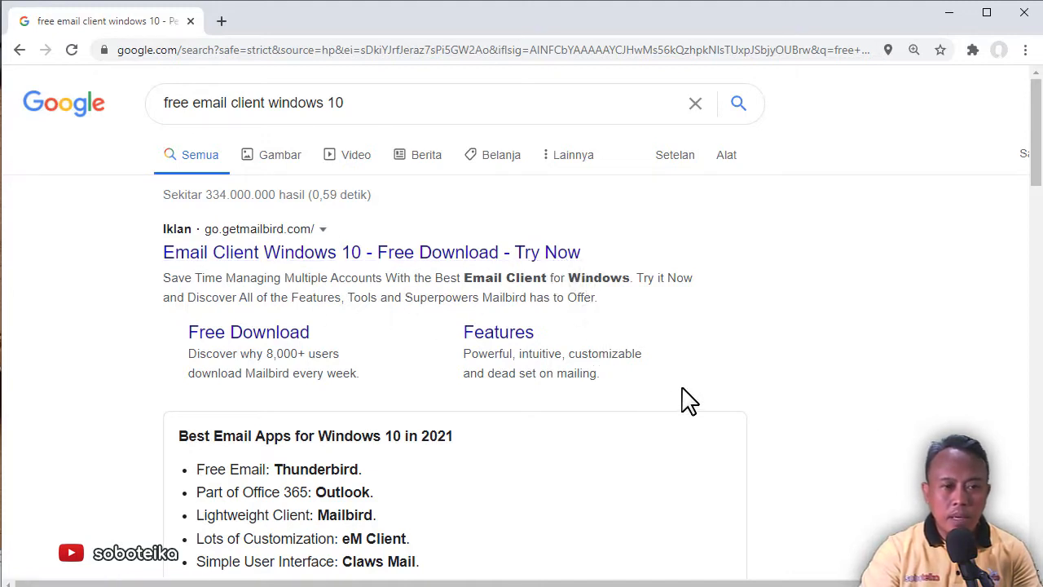
scroll(737, 246, down, 1)
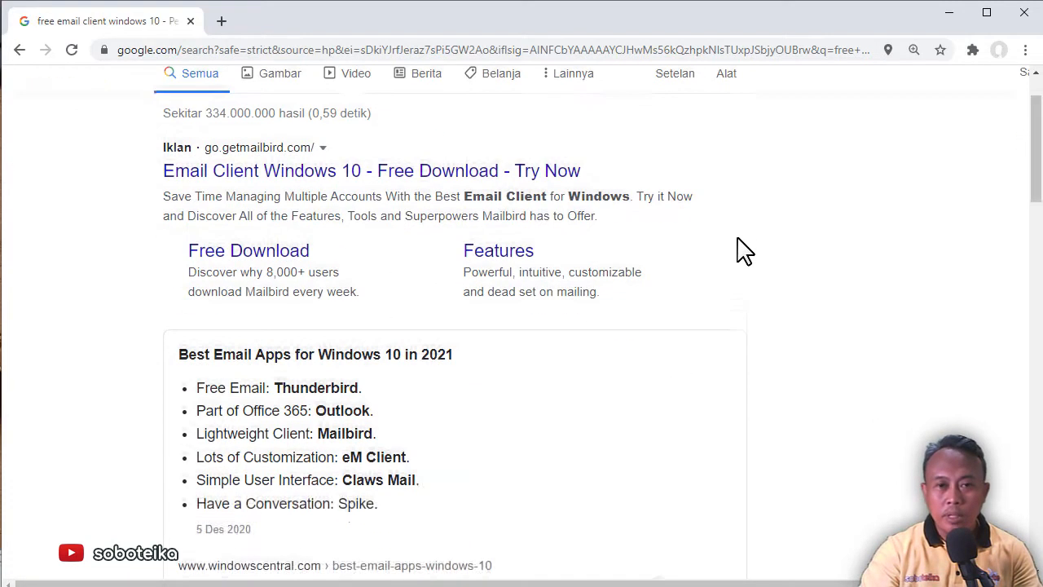
scroll(741, 249, down, 1)
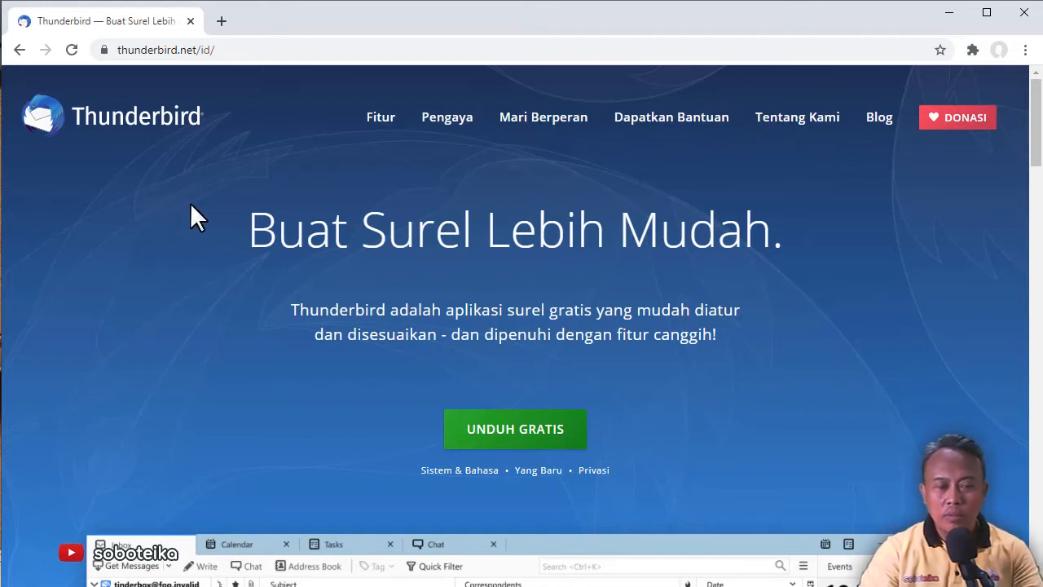
Download the Thunderbird Setup 78.7.1 installer through IDM and hide its progress window
click(513, 434)
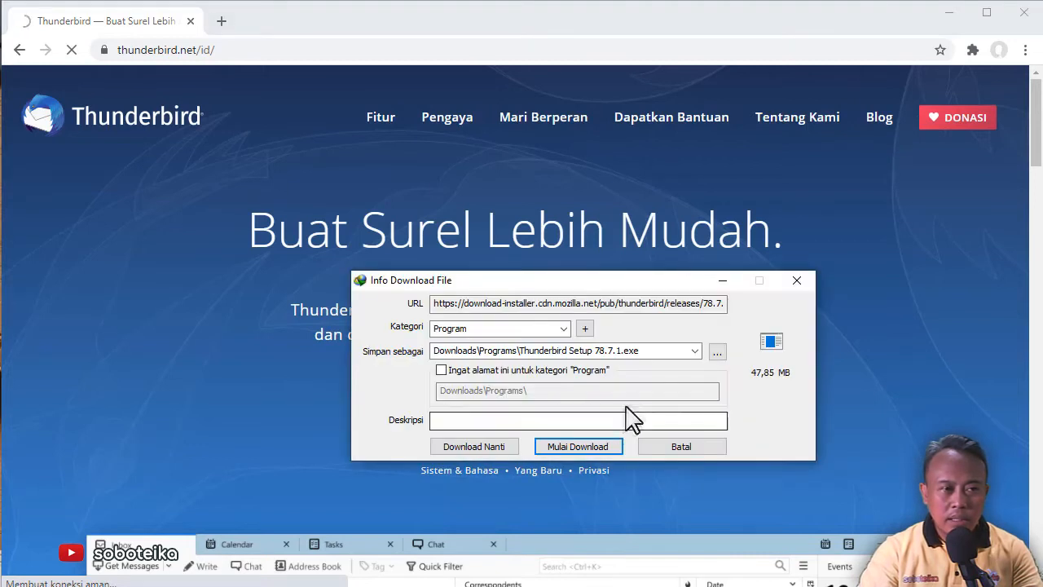
click(562, 448)
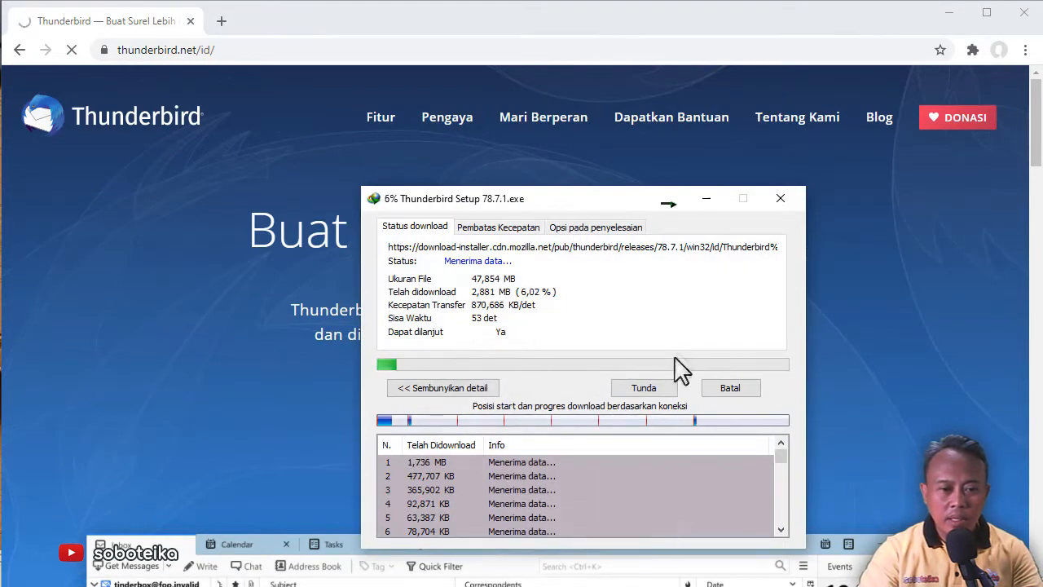
click(707, 200)
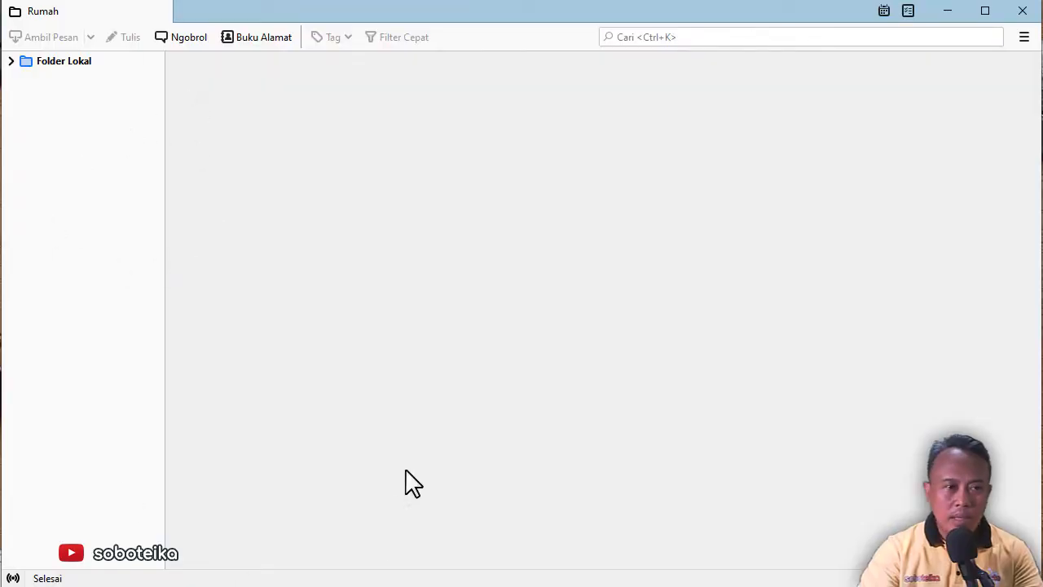
Select and expand Folder Lokal in Thunderbird's folder pane and bring up its context menu
click(299, 346)
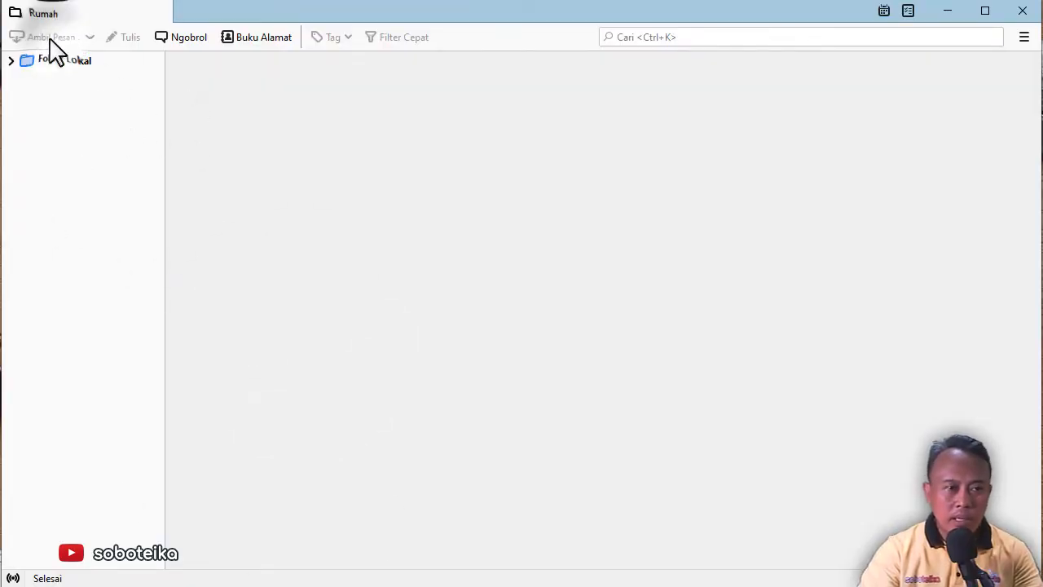
click(48, 62)
click(11, 62)
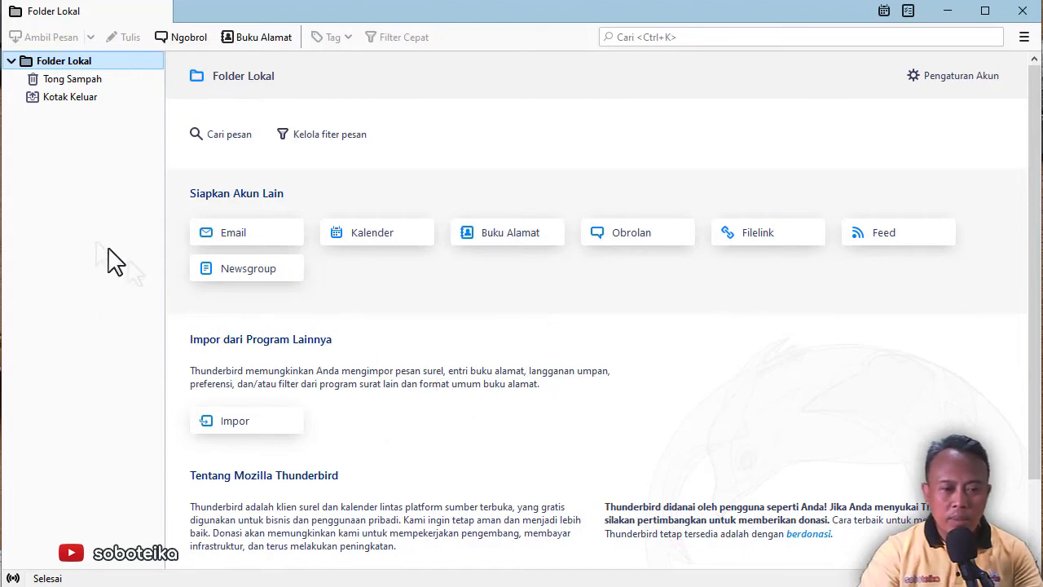
click(11, 62)
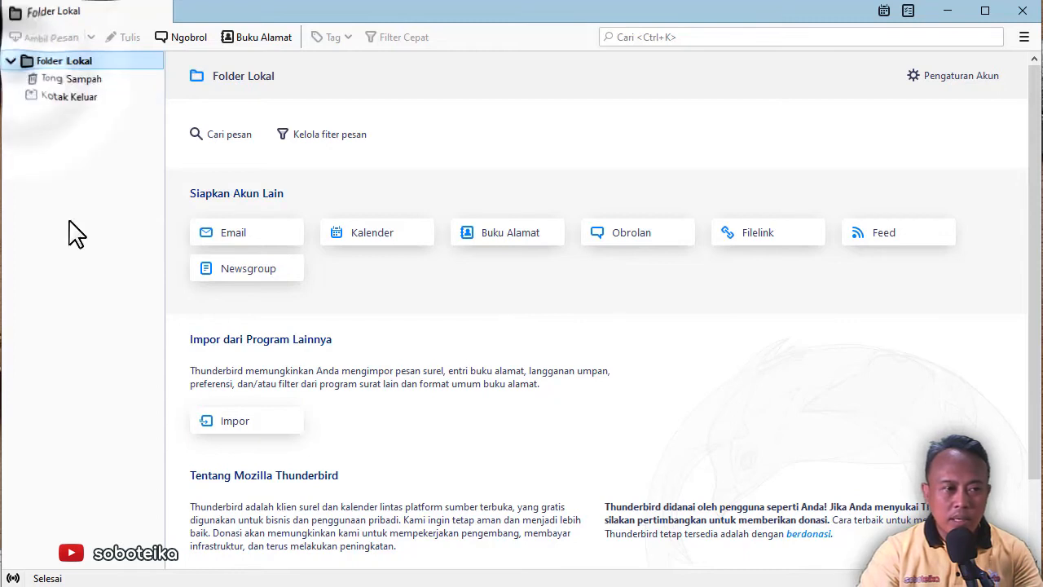
right_click(71, 222)
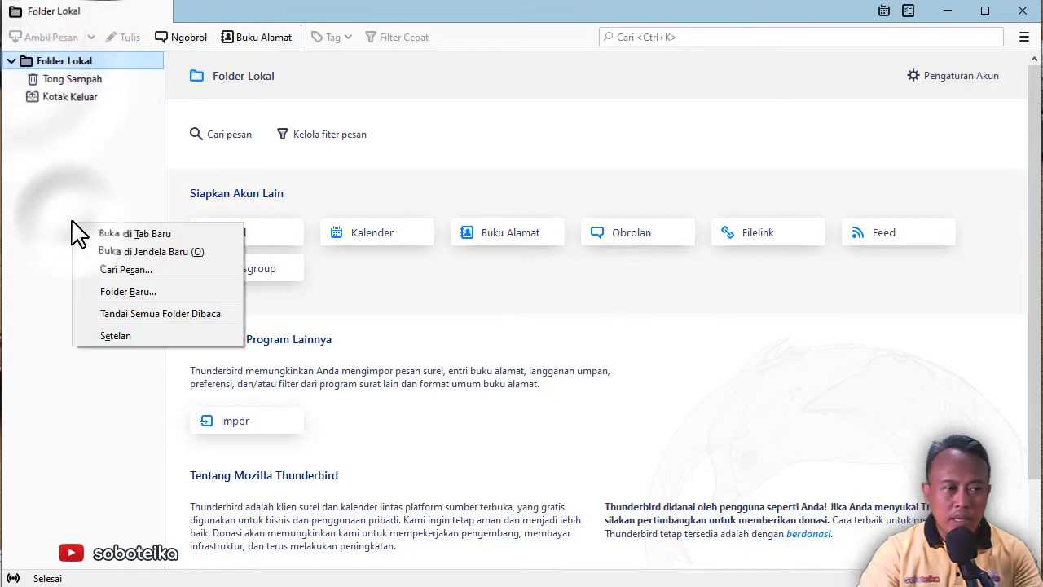
In Account Settings, choose Tambahkan Akun Email… from the Tambah Akun list
click(919, 76)
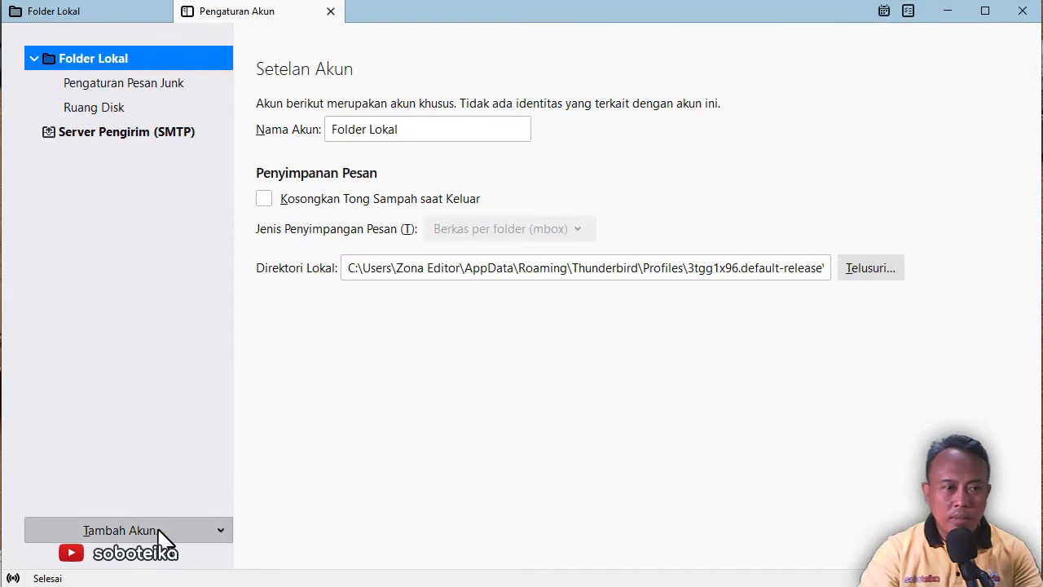
click(161, 538)
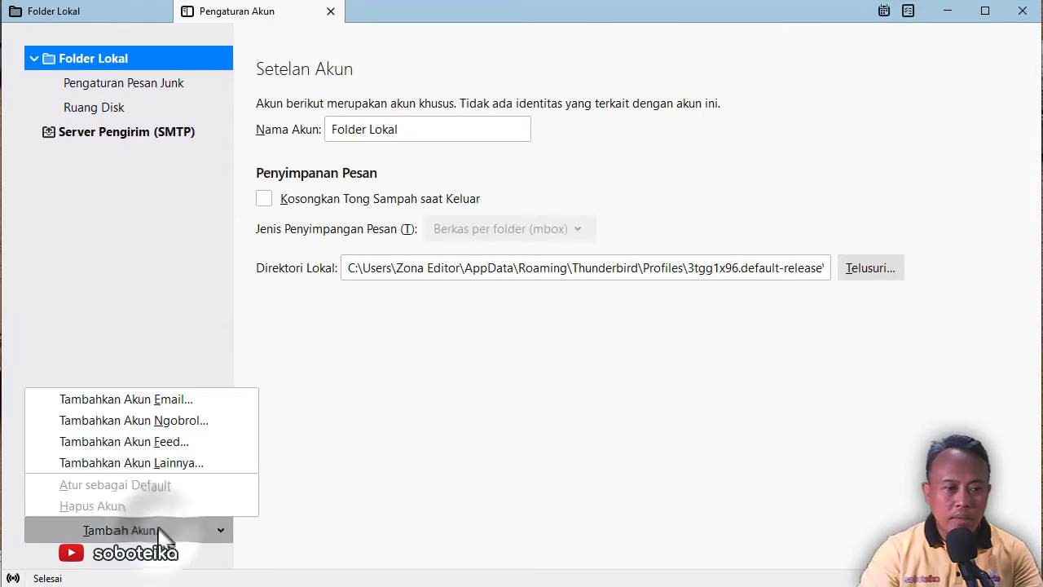
click(143, 401)
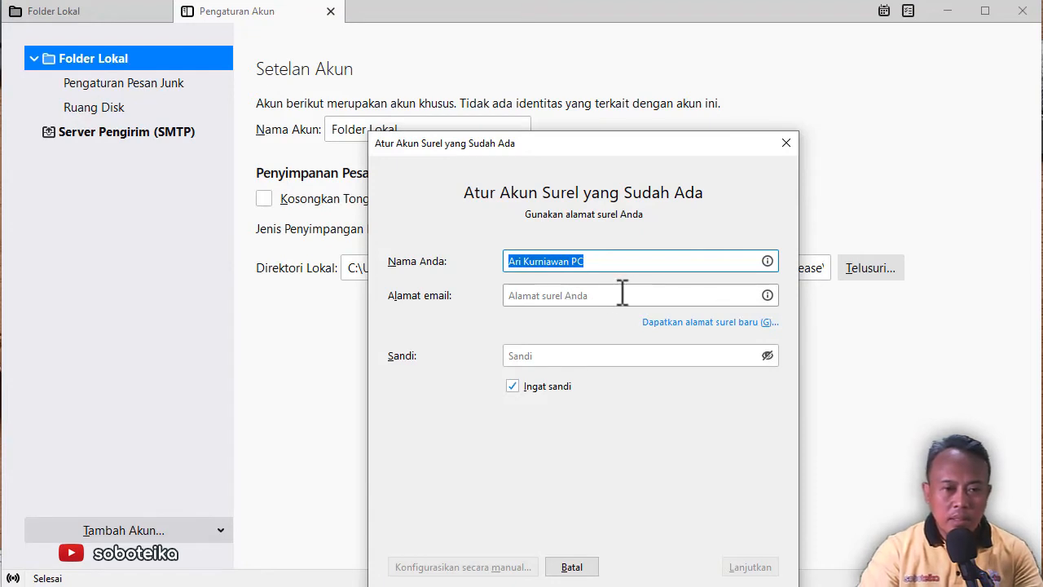
Enter the user's name, a localhost email address and the password, show the password, and continue
text(A)
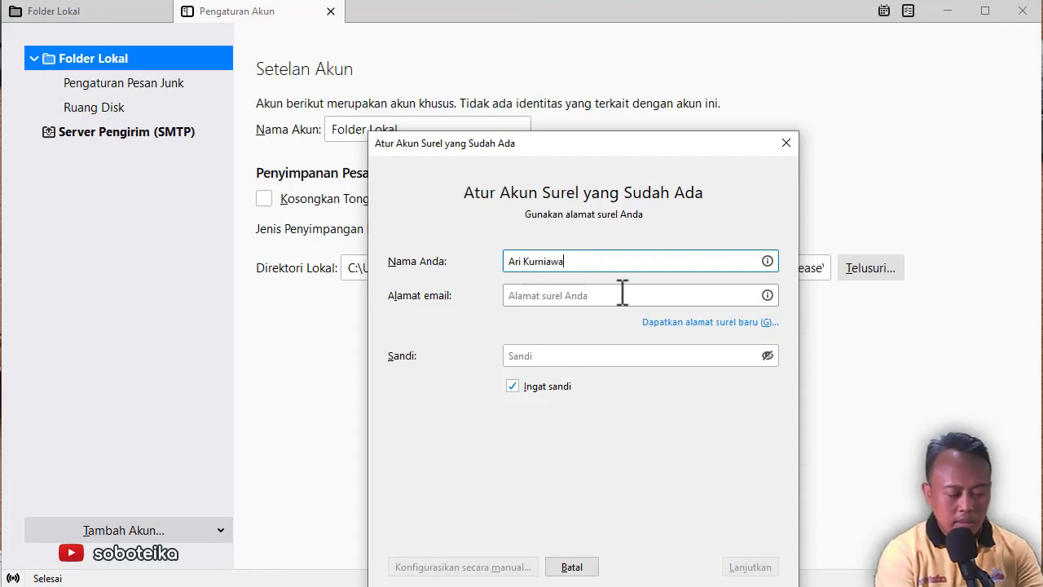
click(627, 296)
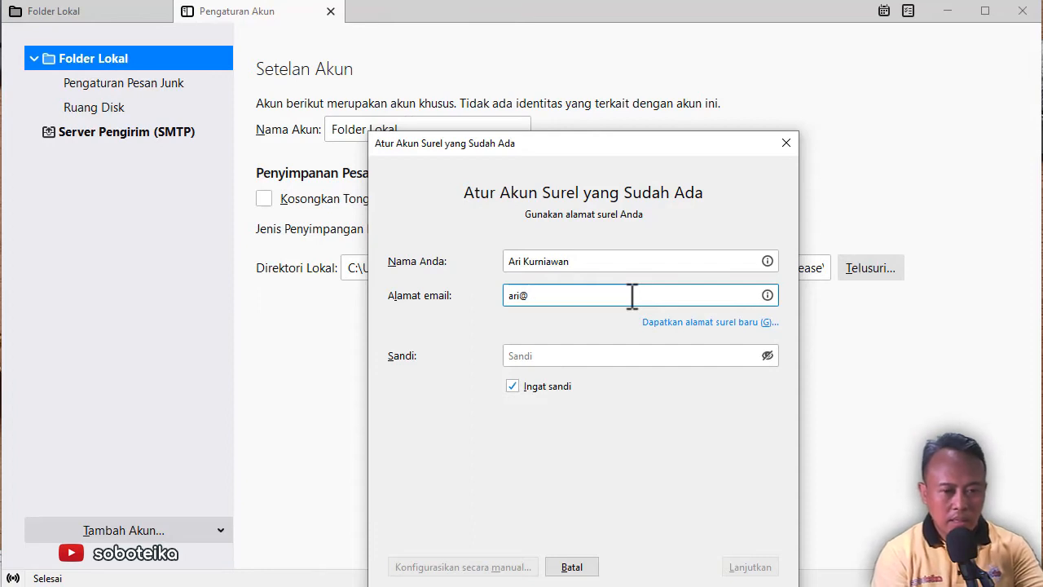
text(ari@)
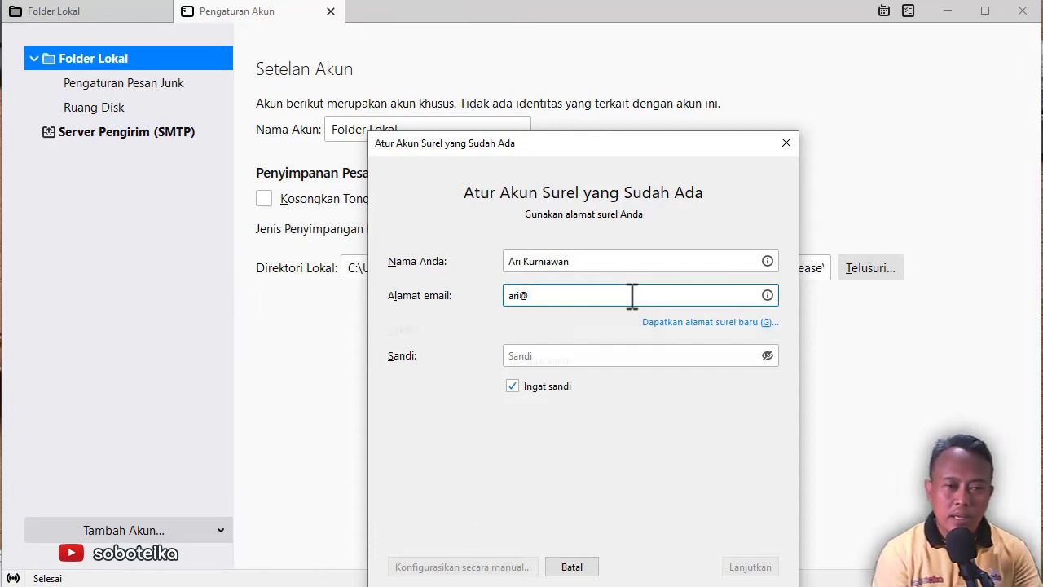
text(localhost)
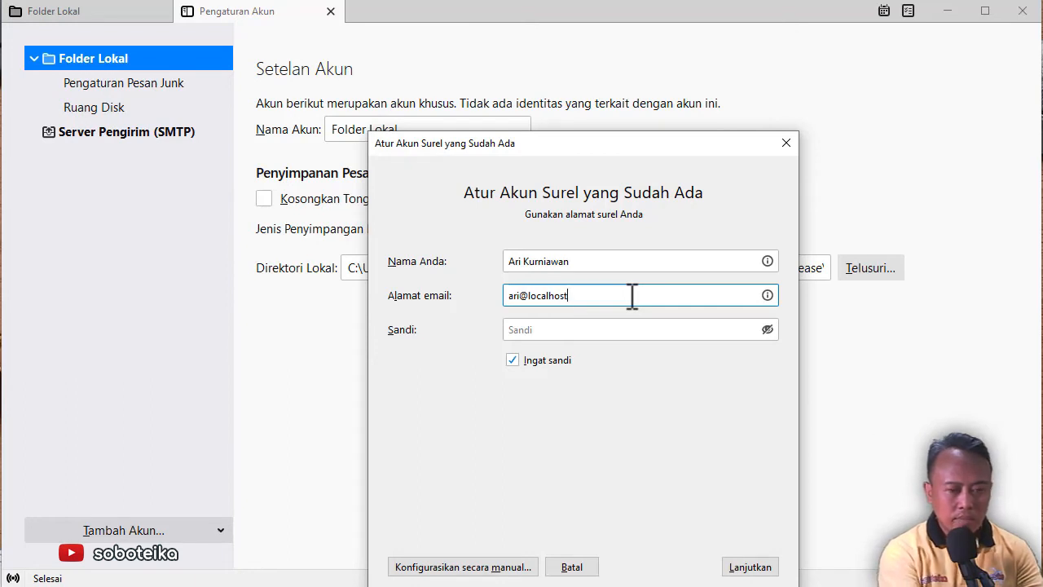
click(528, 327)
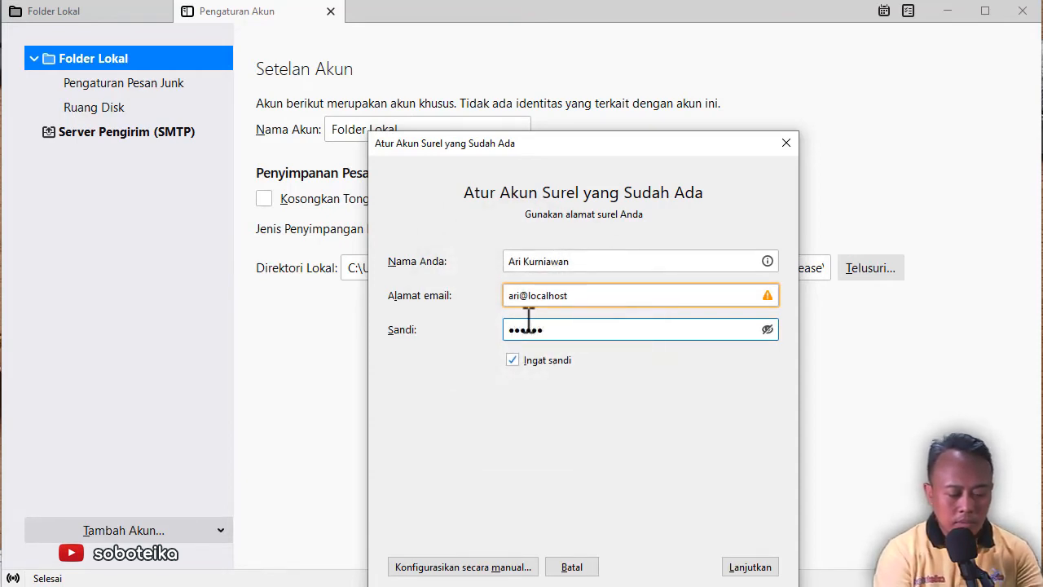
click(767, 329)
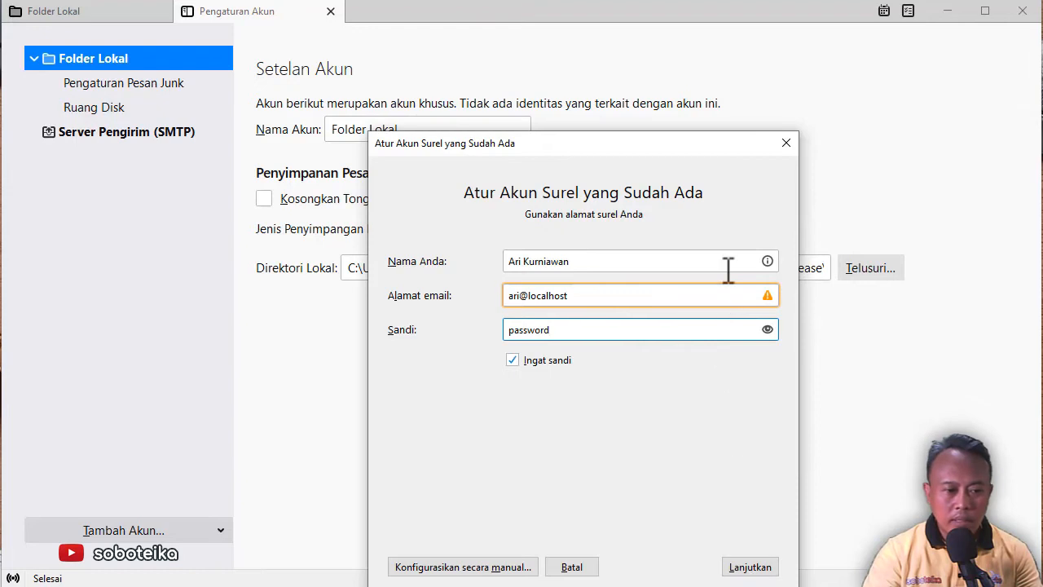
click(750, 567)
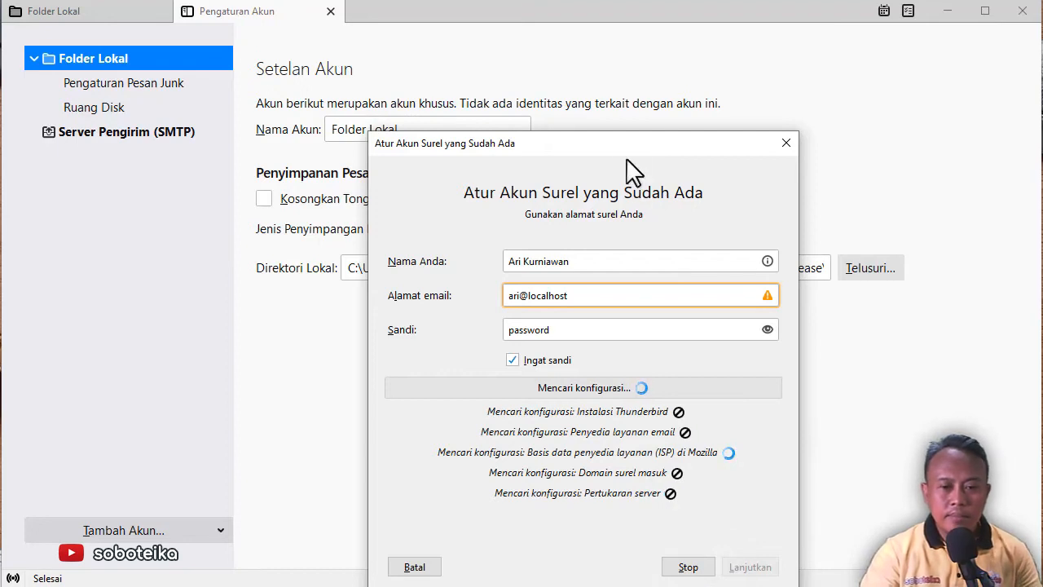
drag(626, 144, 579, 50)
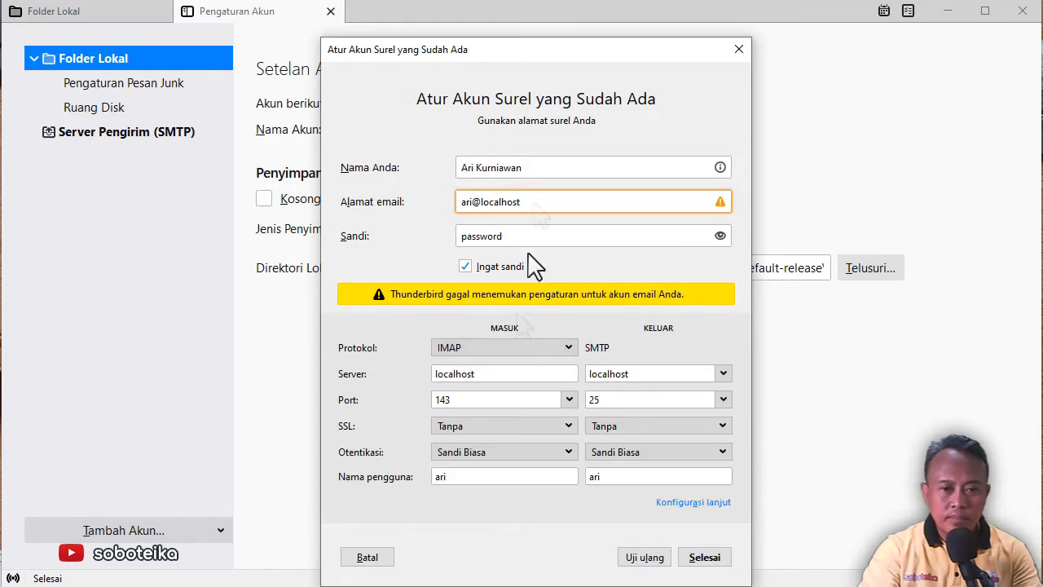
Switch incoming mail from IMAP to POP on localhost:110, retest, and finish the setup
drag(558, 52, 526, 29)
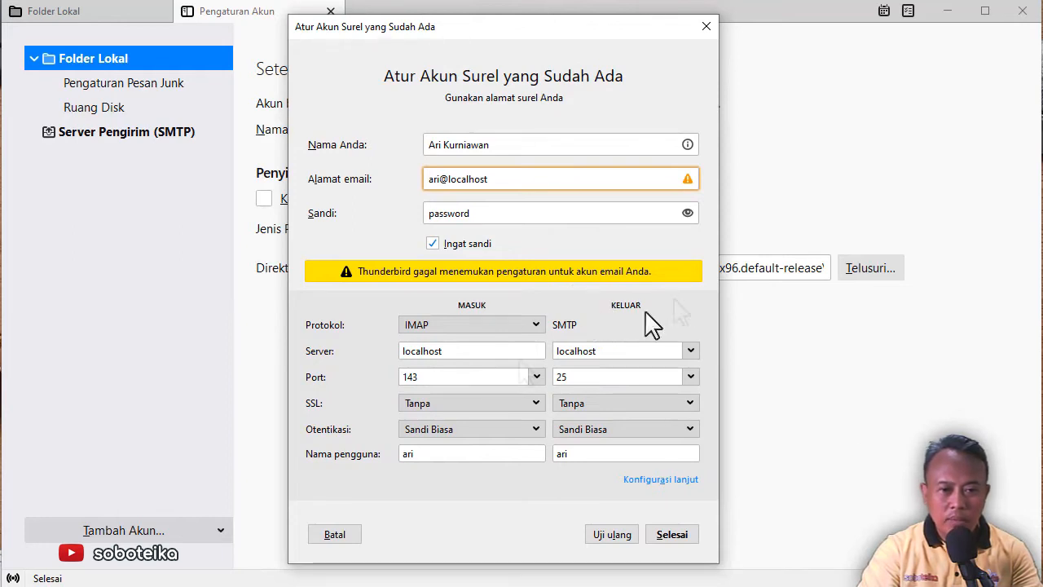
click(539, 325)
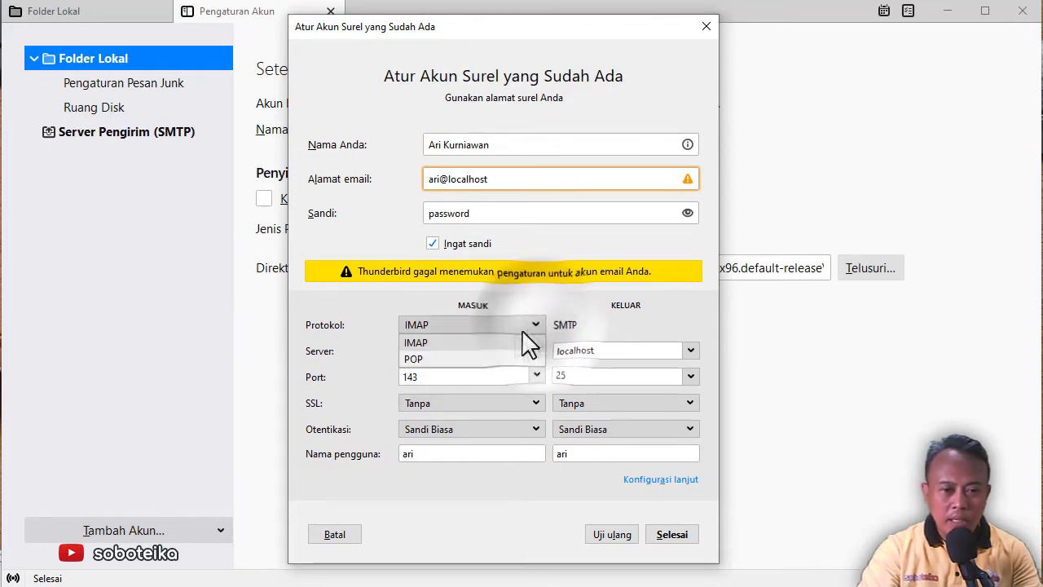
click(456, 356)
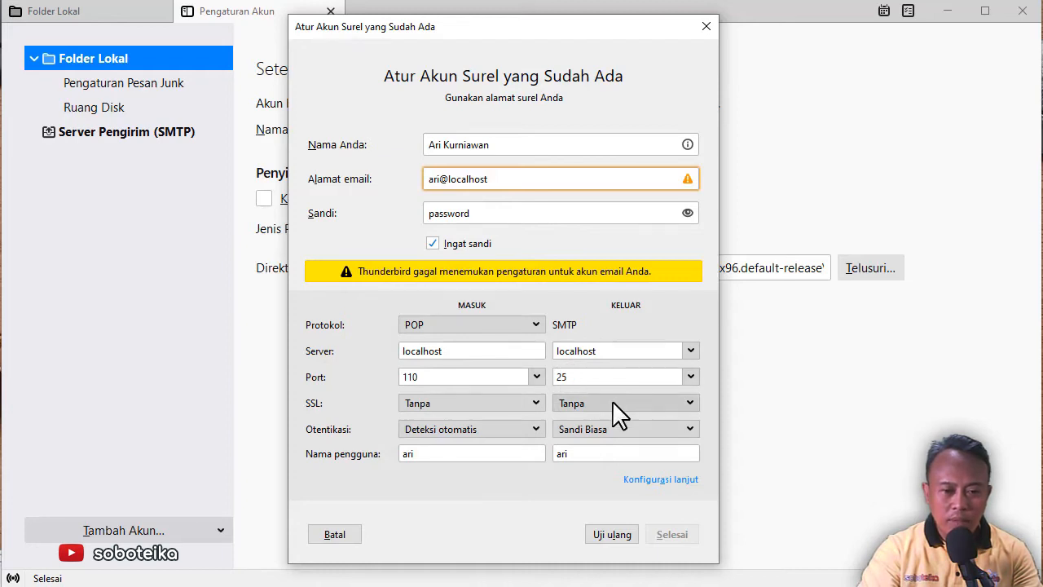
click(615, 538)
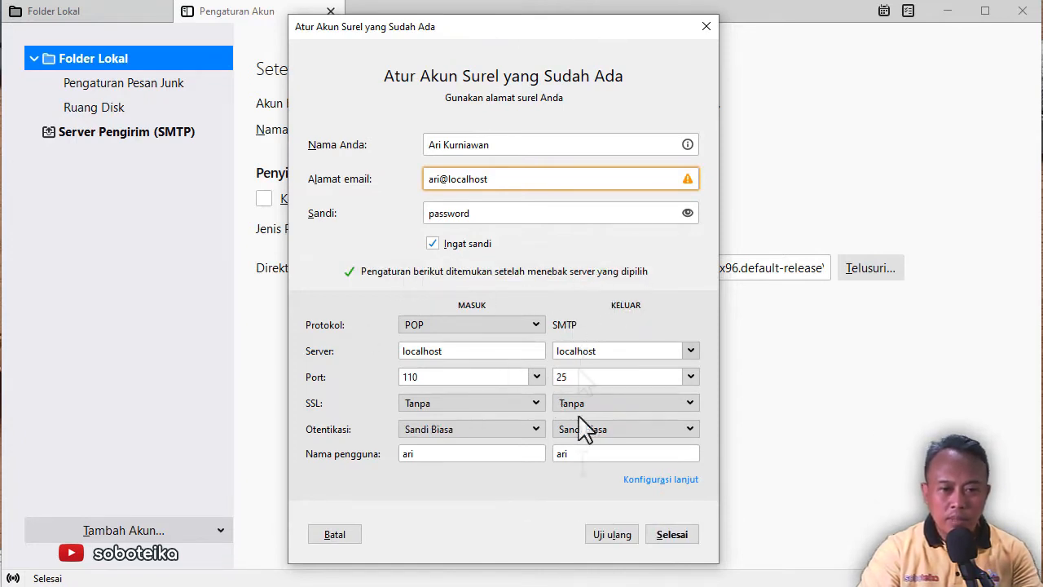
click(678, 536)
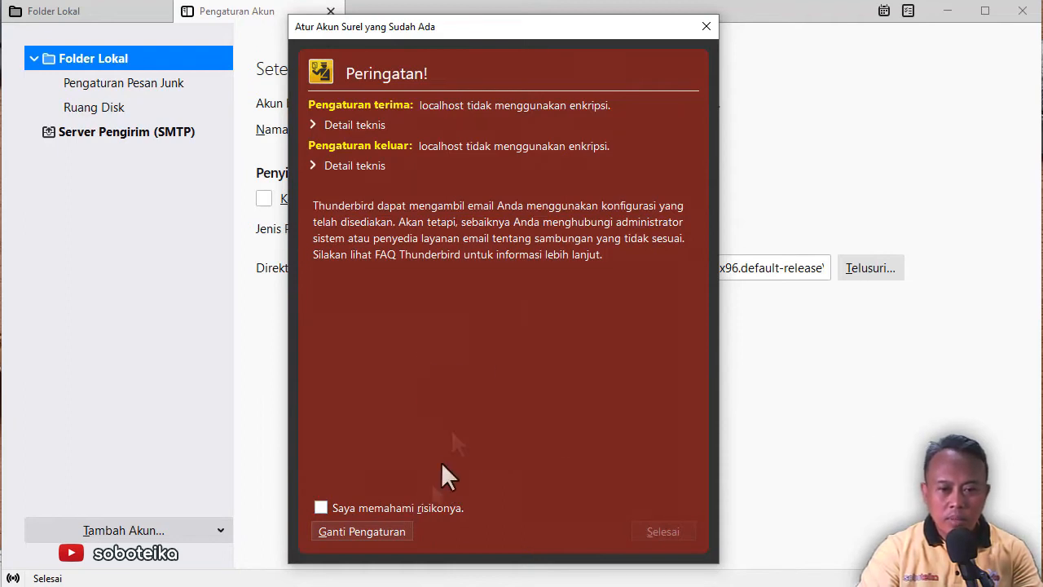
Tick 'Saya memahami risikonya.' and confirm with Selesai to create the account
click(321, 507)
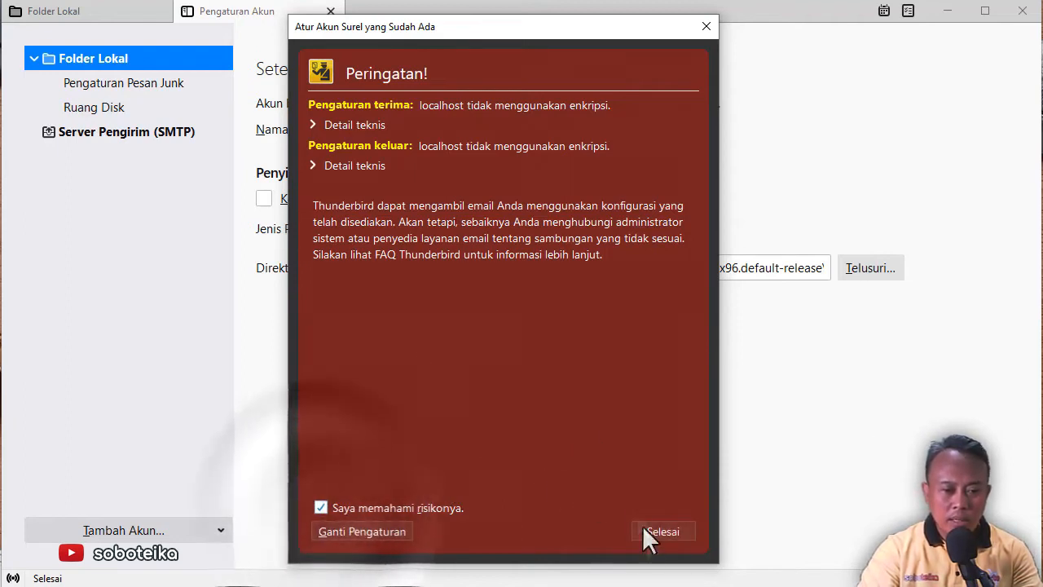
click(663, 531)
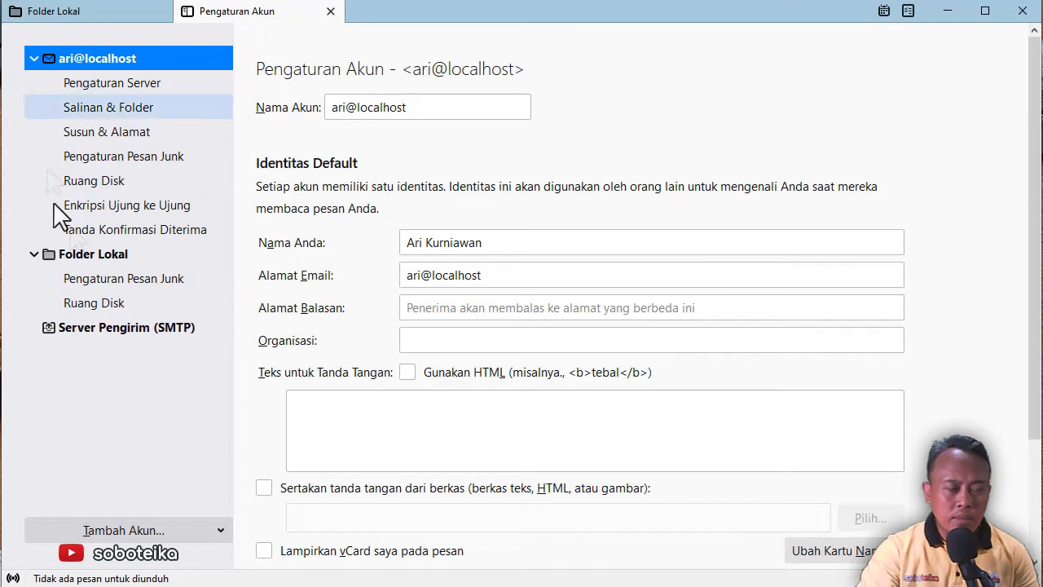
Check the new account's server settings, then open its Kotak Masuk and run Ambil Pesan
click(34, 59)
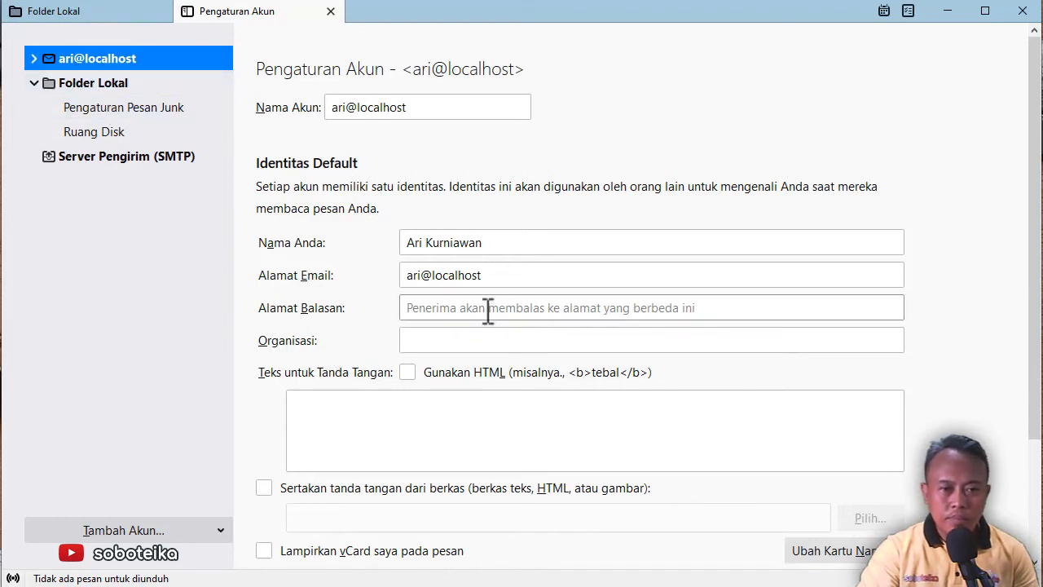
click(30, 60)
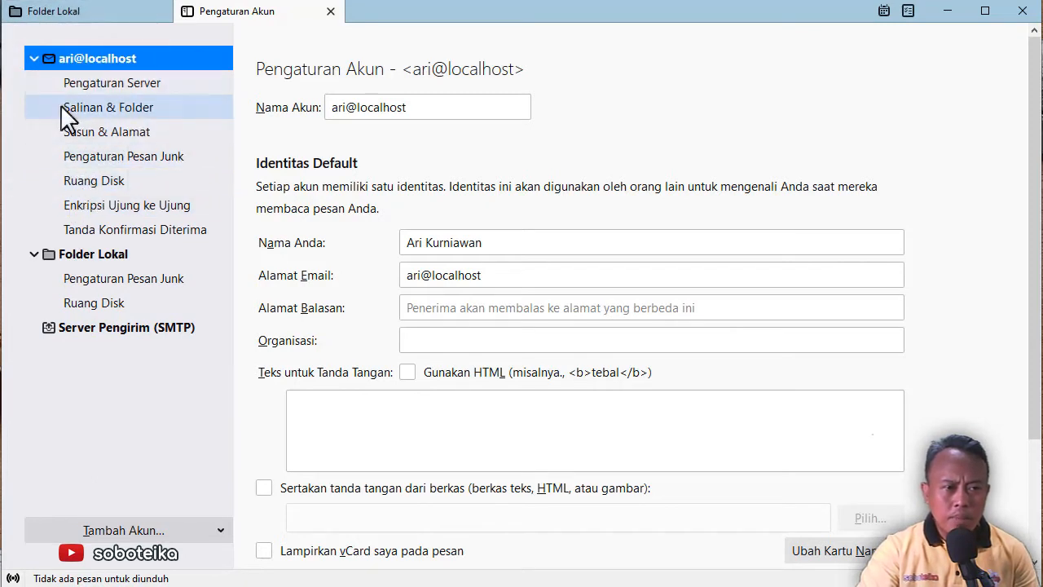
click(121, 82)
click(58, 13)
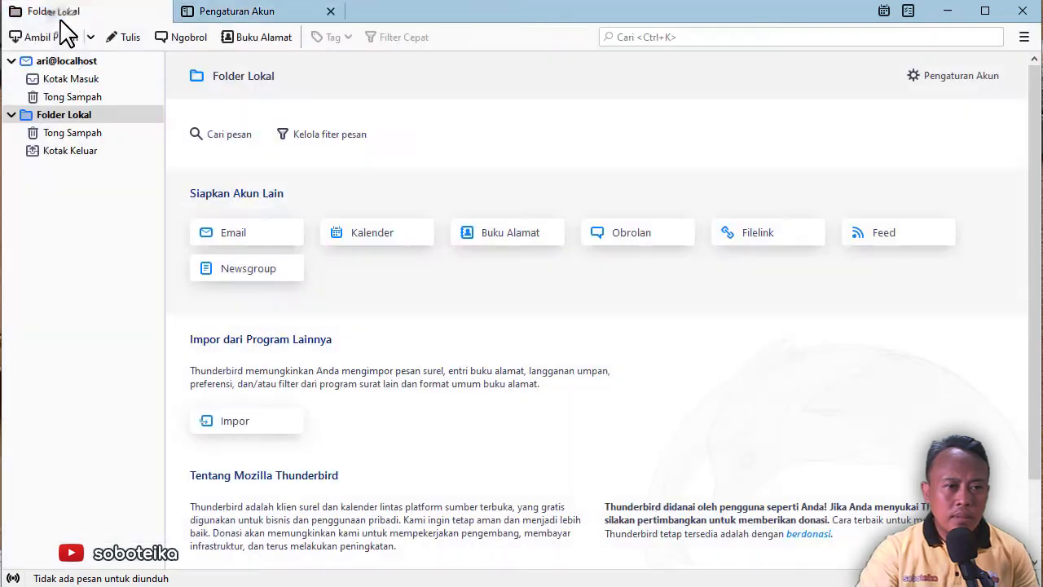
click(69, 79)
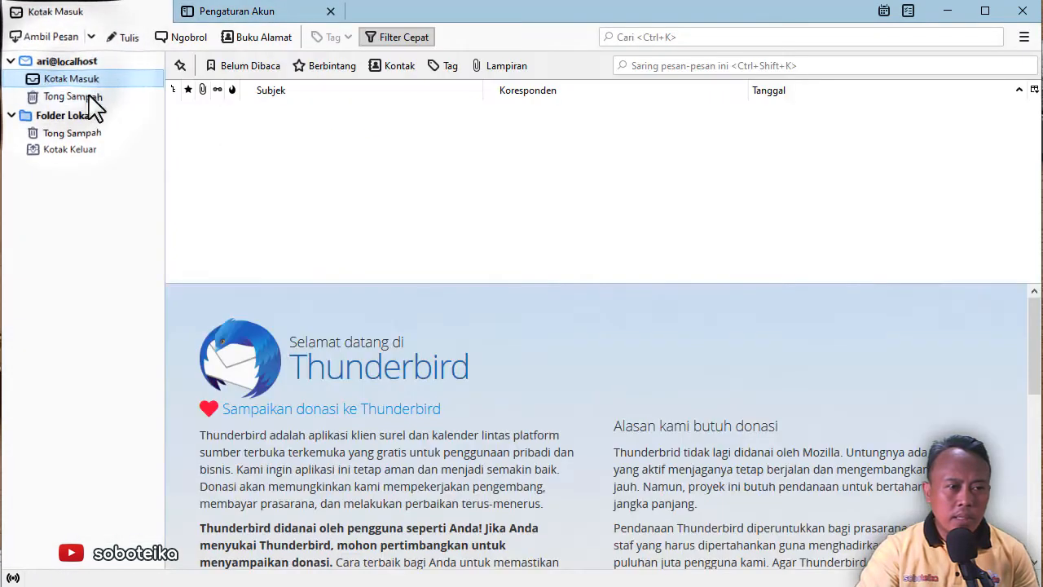
click(339, 170)
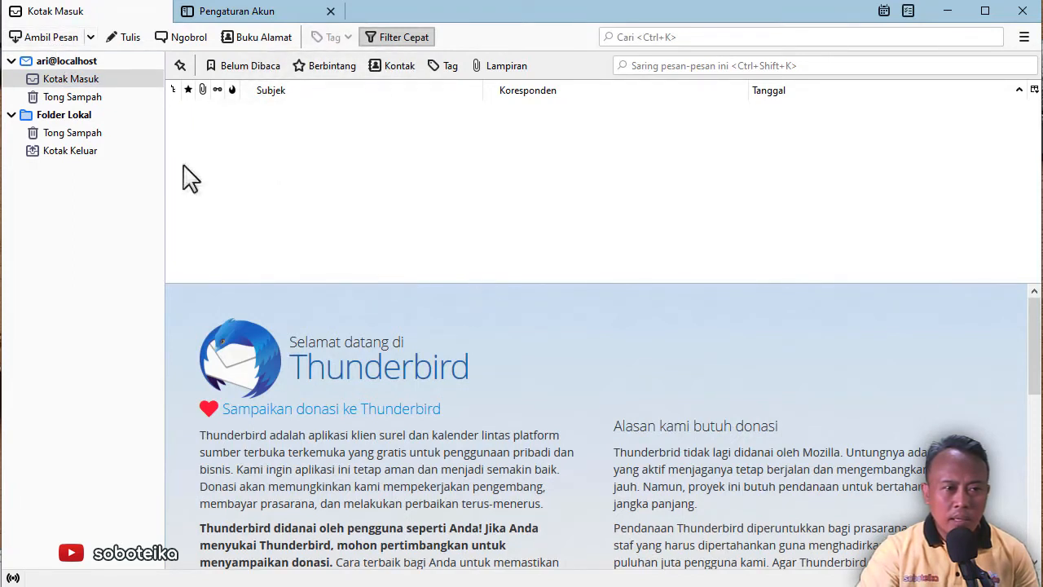
click(44, 39)
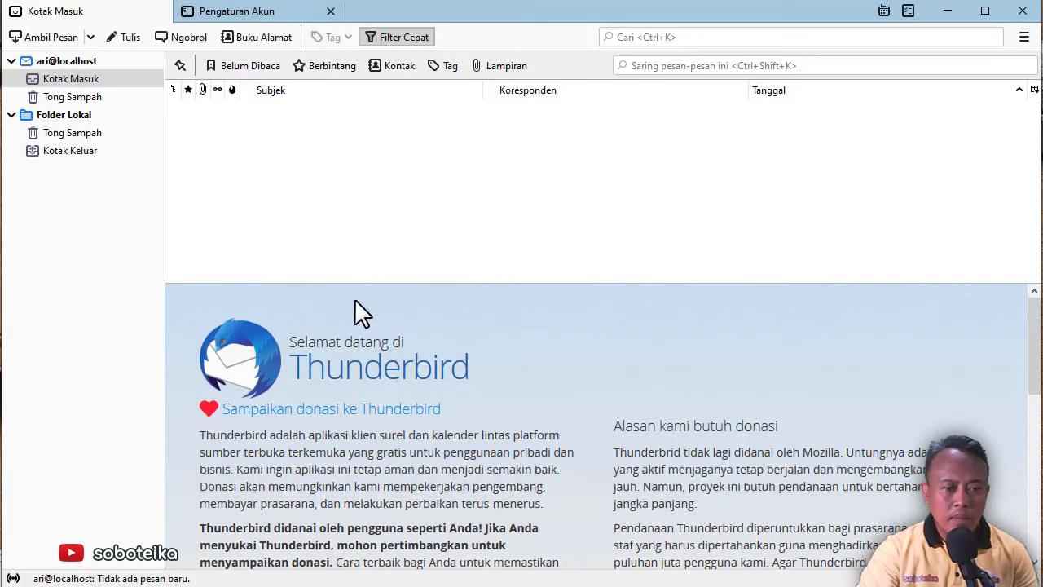
In Mercury/32, close the mail users list and open the Send a mail message window
click(339, 0)
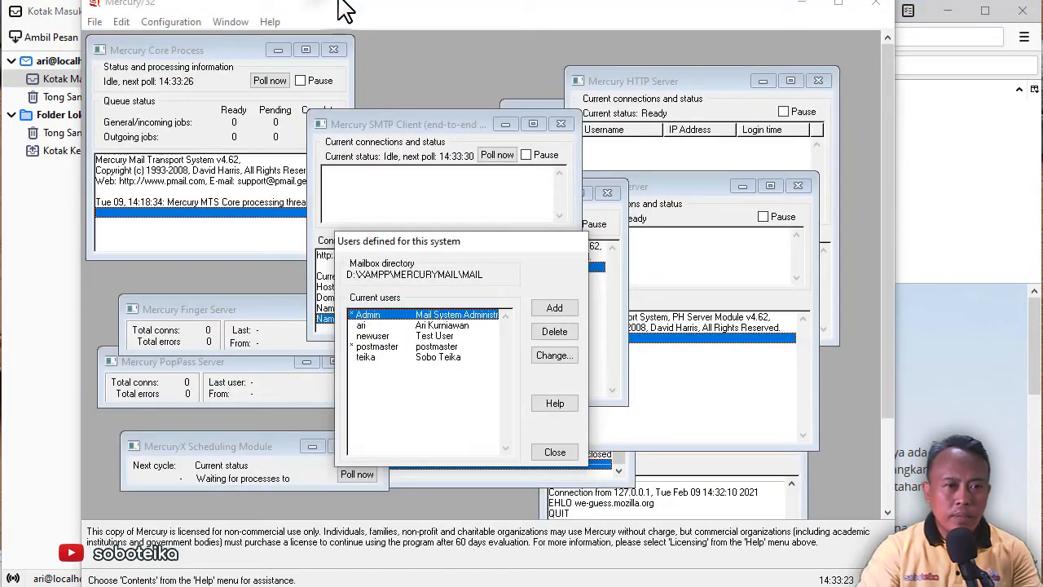
click(123, 23)
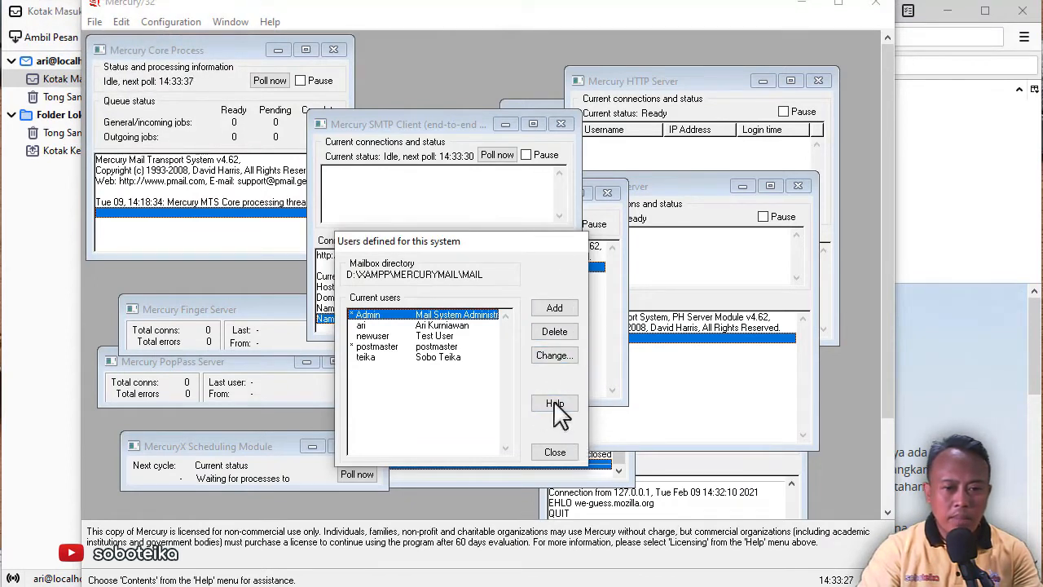
click(555, 451)
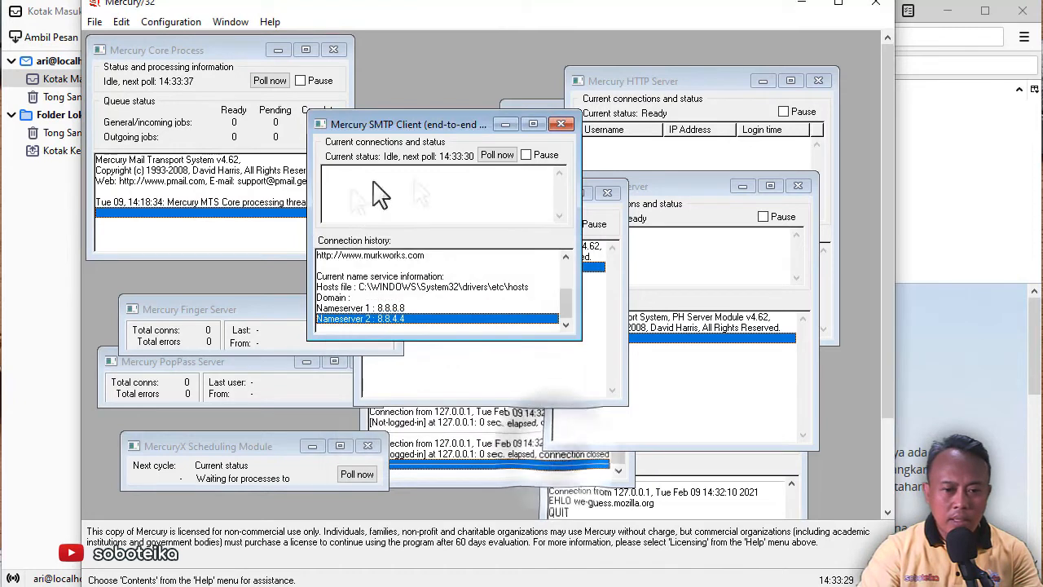
click(122, 24)
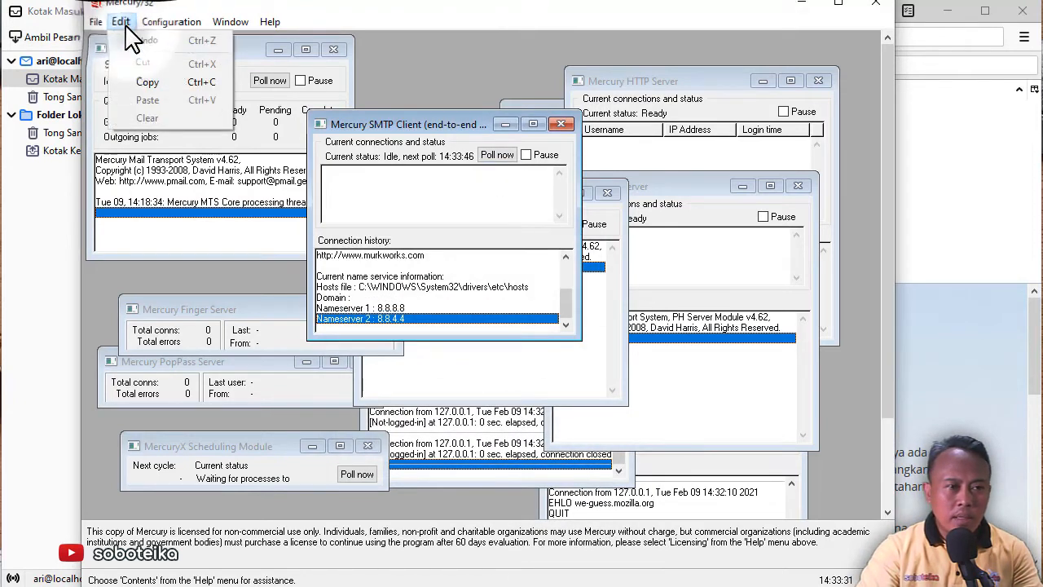
mouse_move(93, 21)
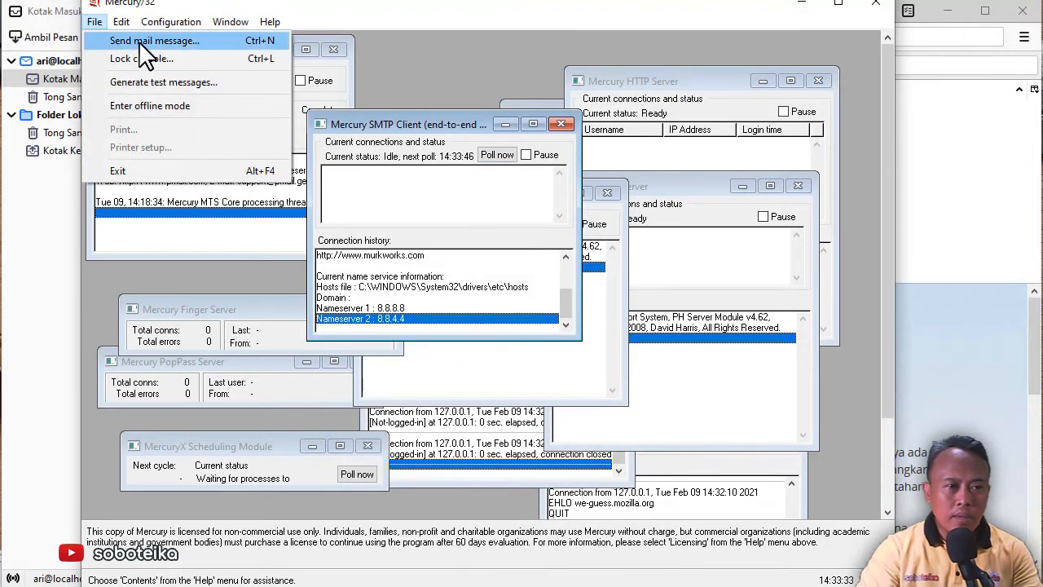
click(140, 43)
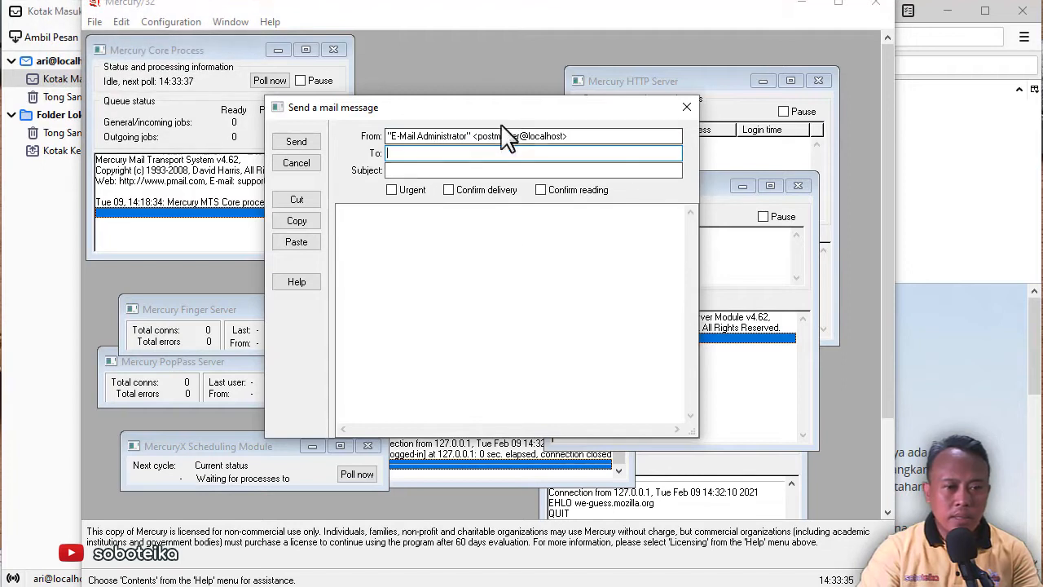
drag(499, 108, 563, 153)
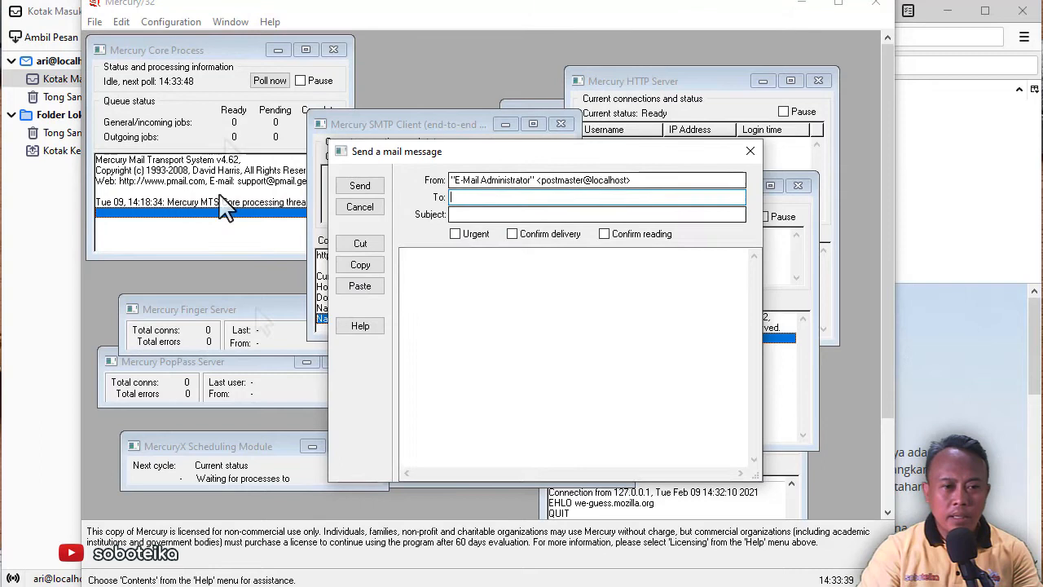
Address the message to the local user with subject 'Dari Server', body 'Halo apa kabar?', and send
click(505, 196)
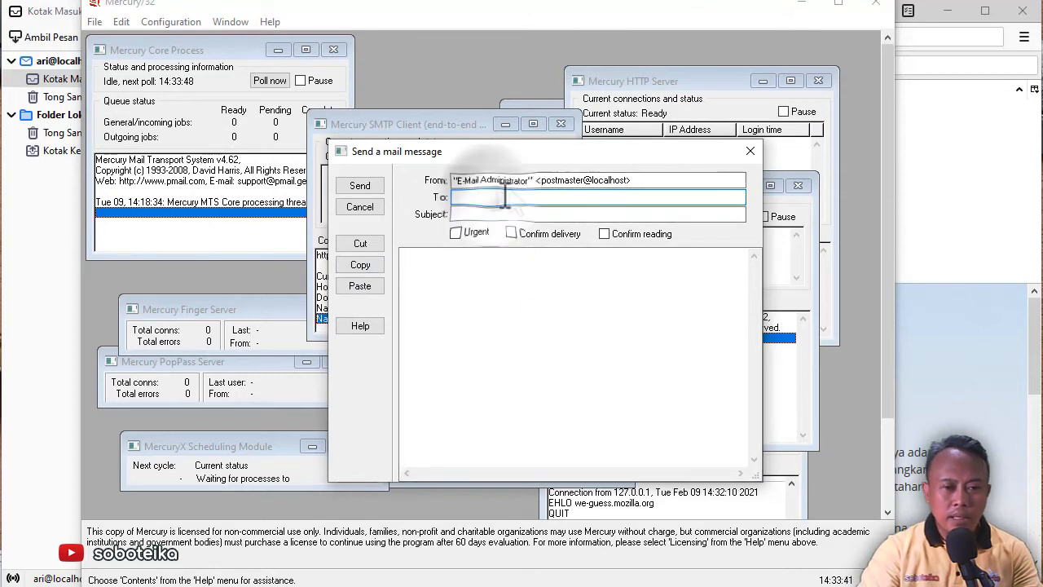
text(ari@localhost)
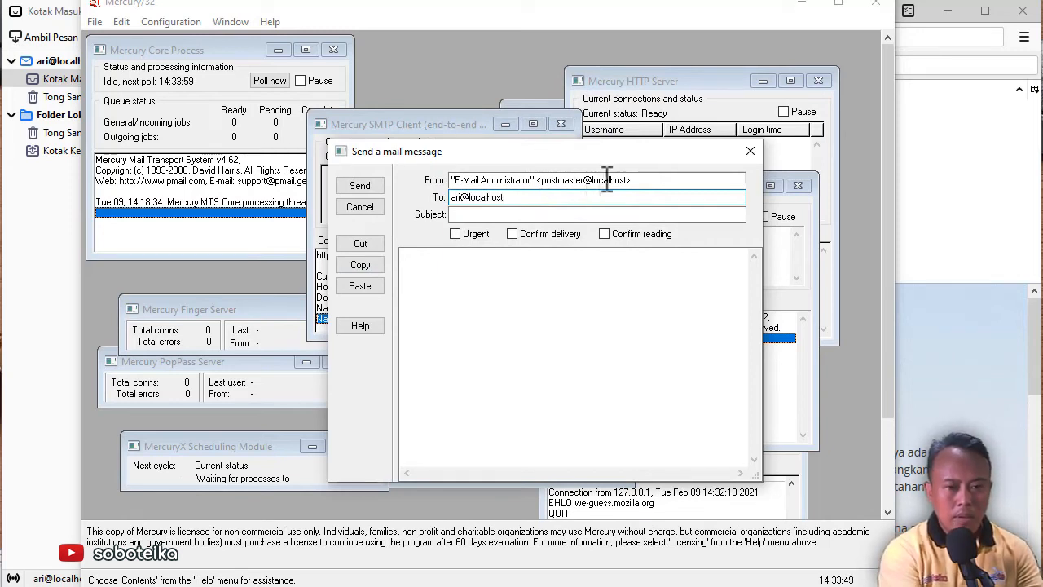
click(561, 214)
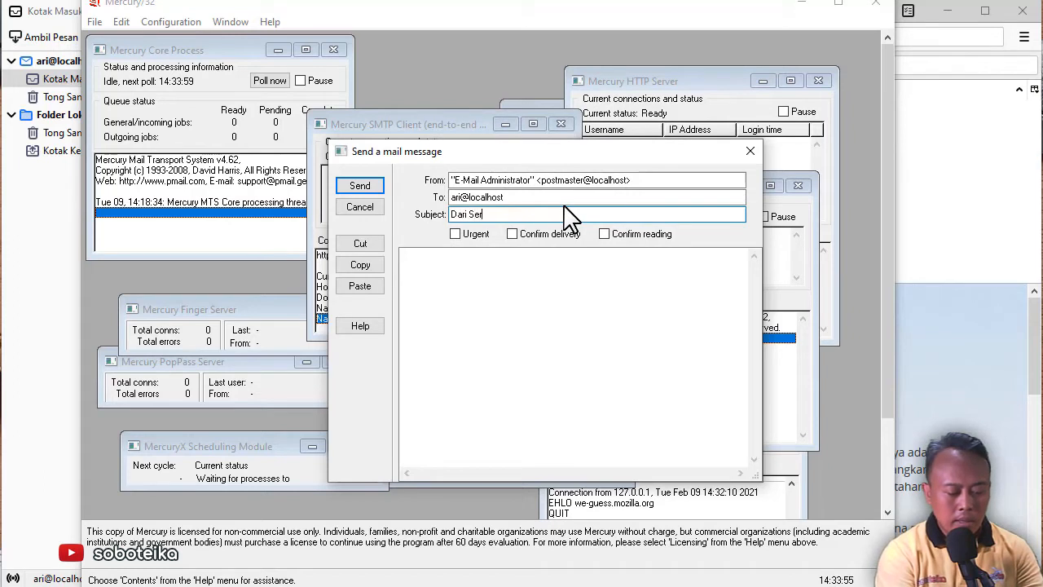
click(518, 275)
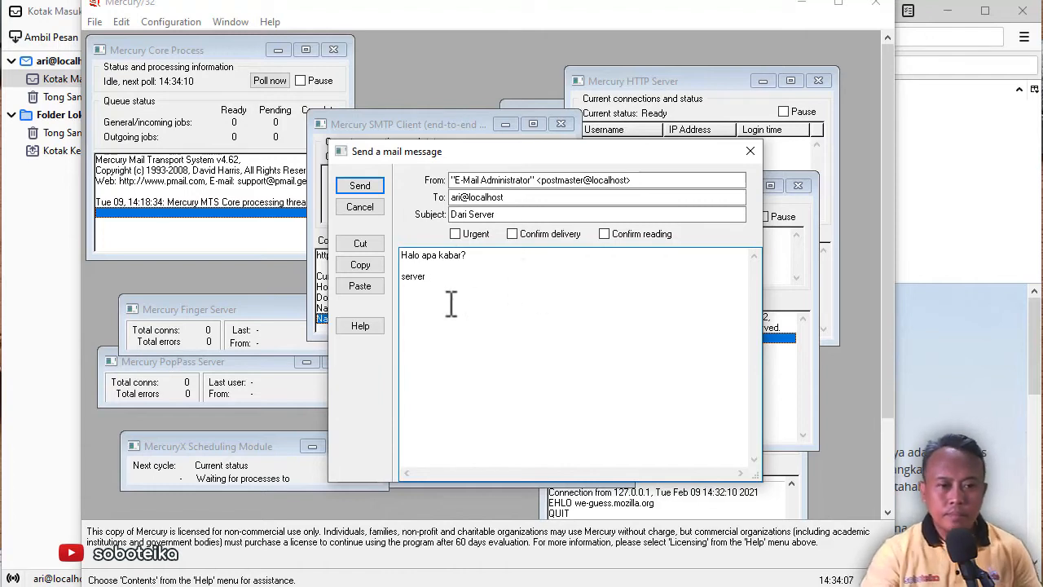
click(364, 186)
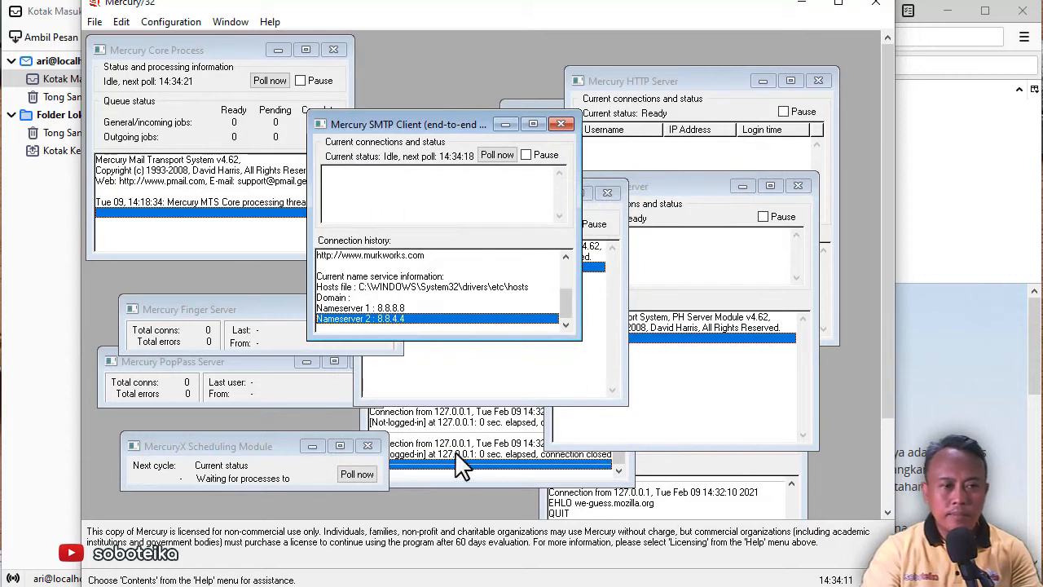
Bring Thunderbird forward and fetch mail repeatedly until the 'Dari Server' message lands in Kotak Masuk
click(66, 281)
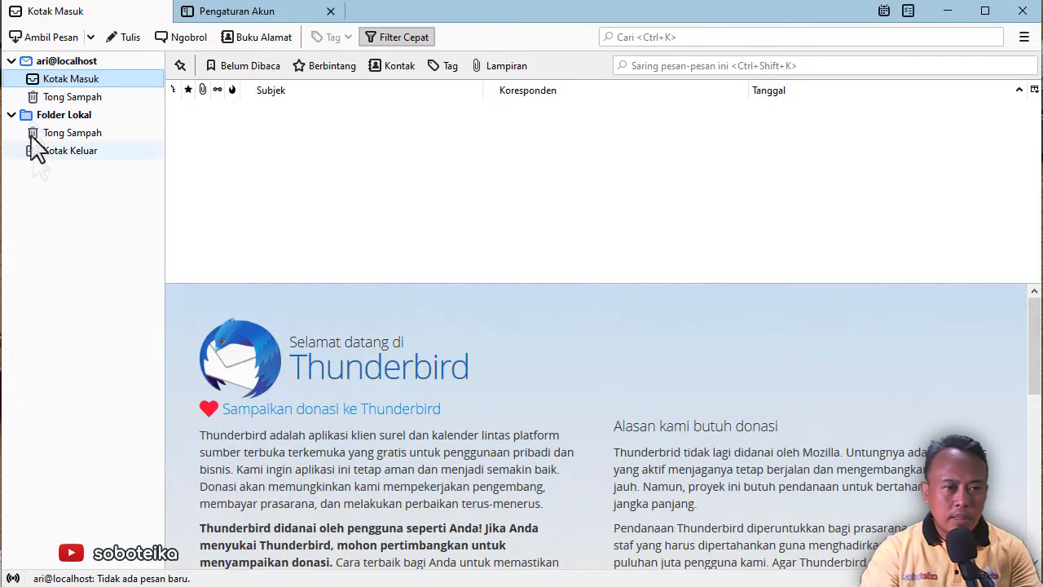
click(59, 39)
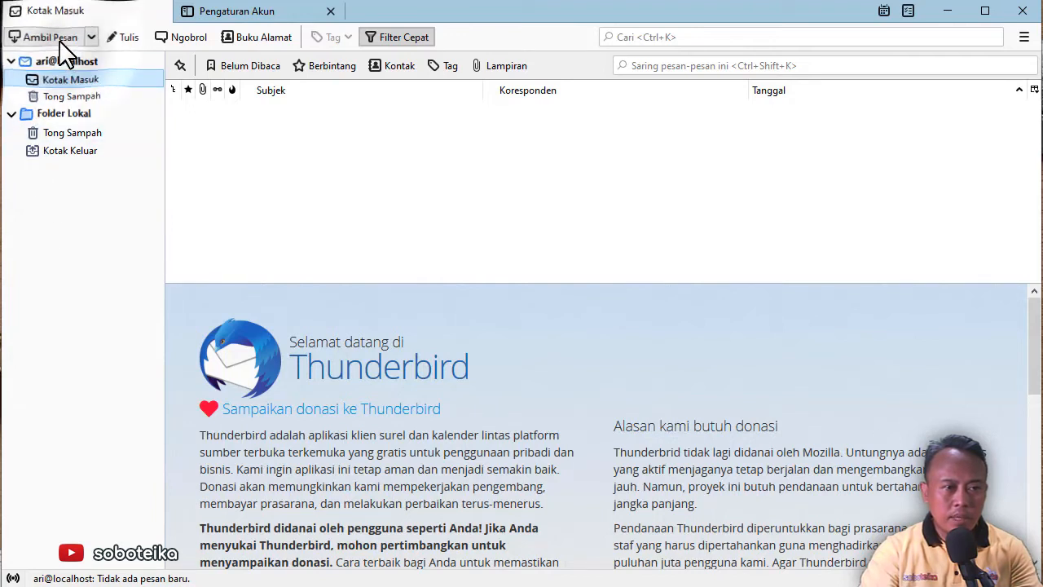
click(70, 39)
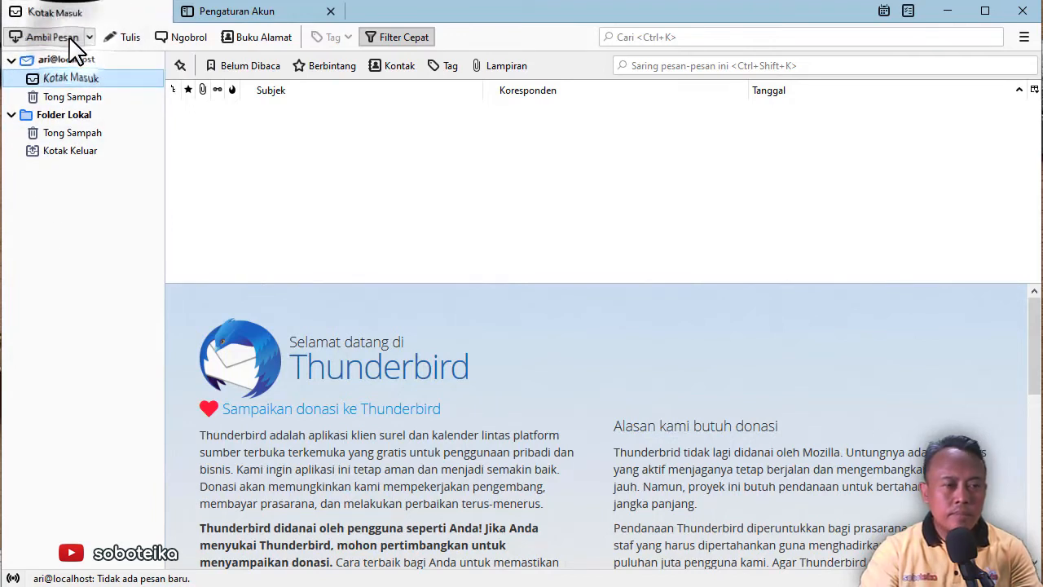
click(70, 39)
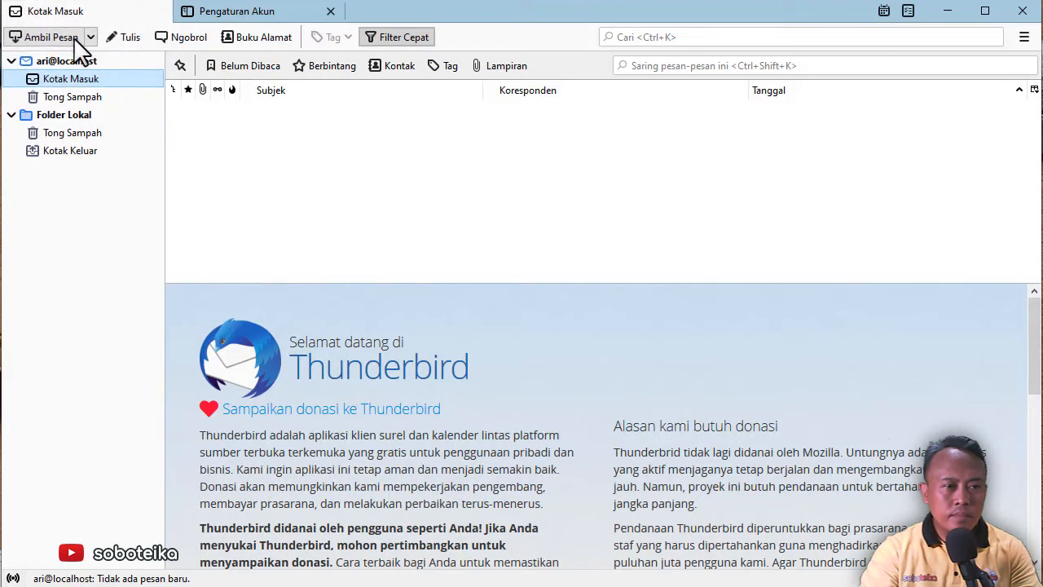
click(72, 38)
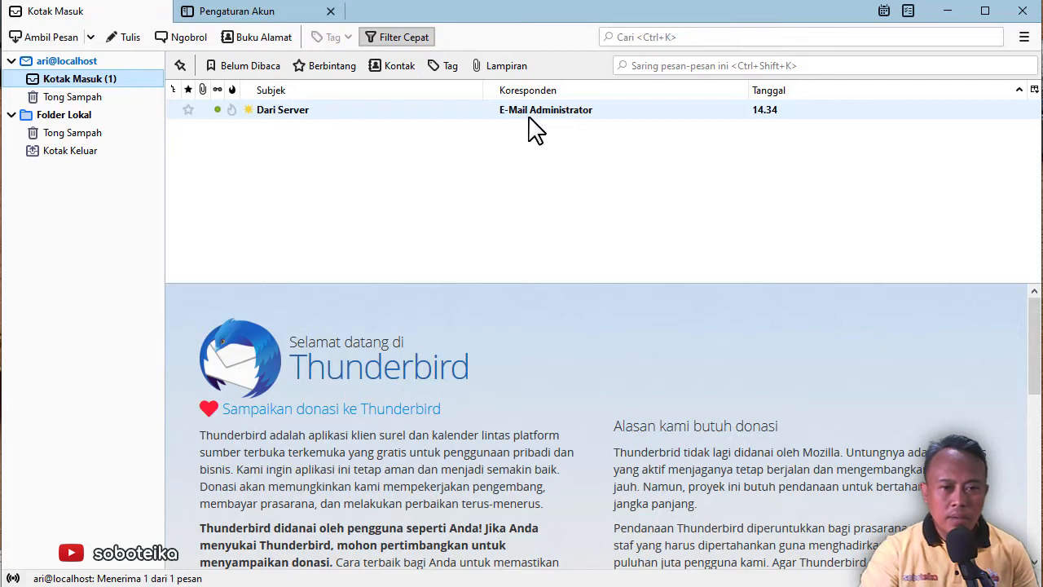
Open the 'Dari Server' message and enlarge the reading pane to show 'Halo apa kabar?', briefly checking Mercury
click(289, 117)
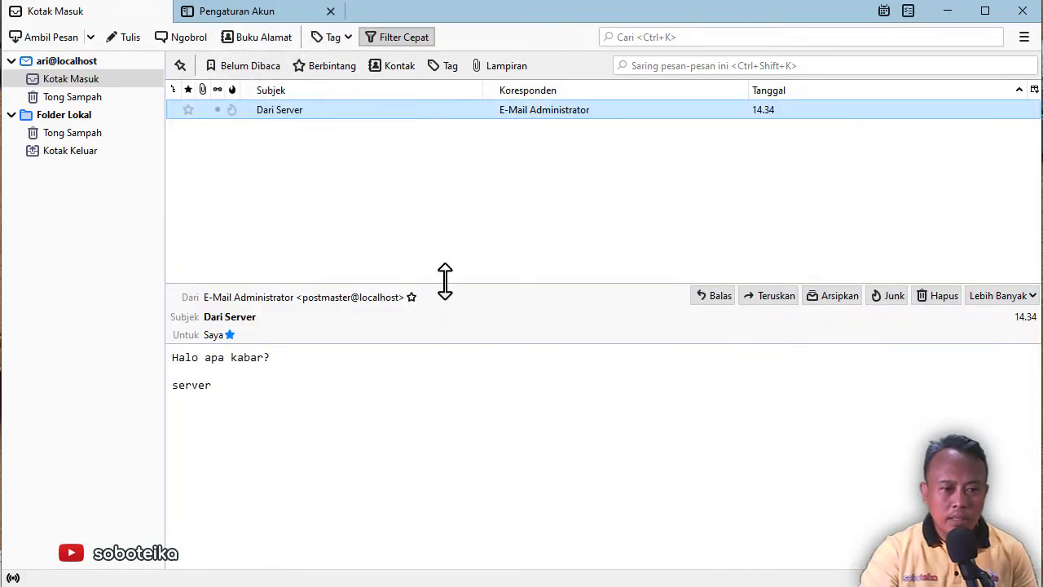
drag(445, 283, 433, 213)
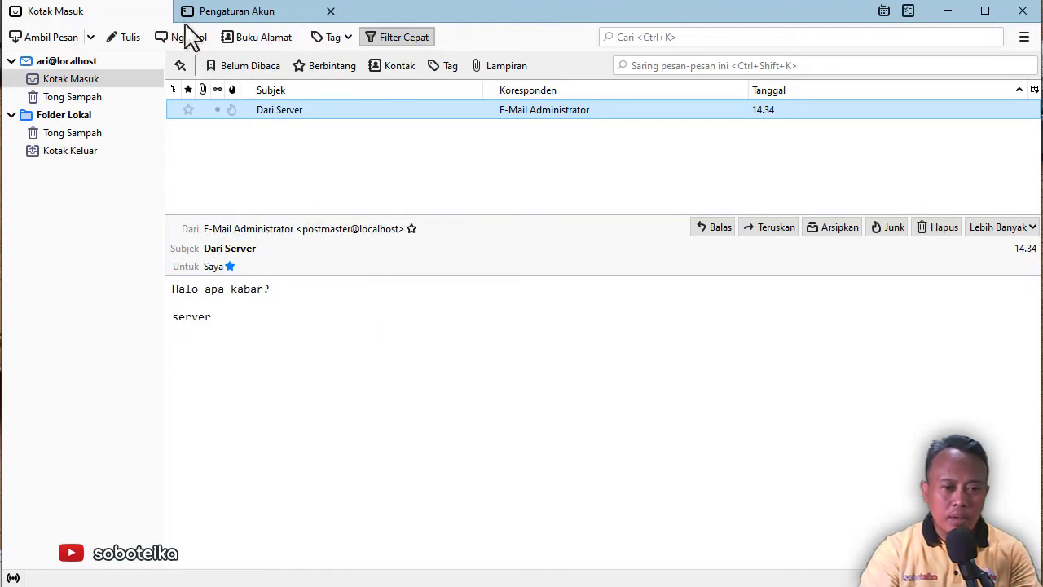
key(alt+Tab)
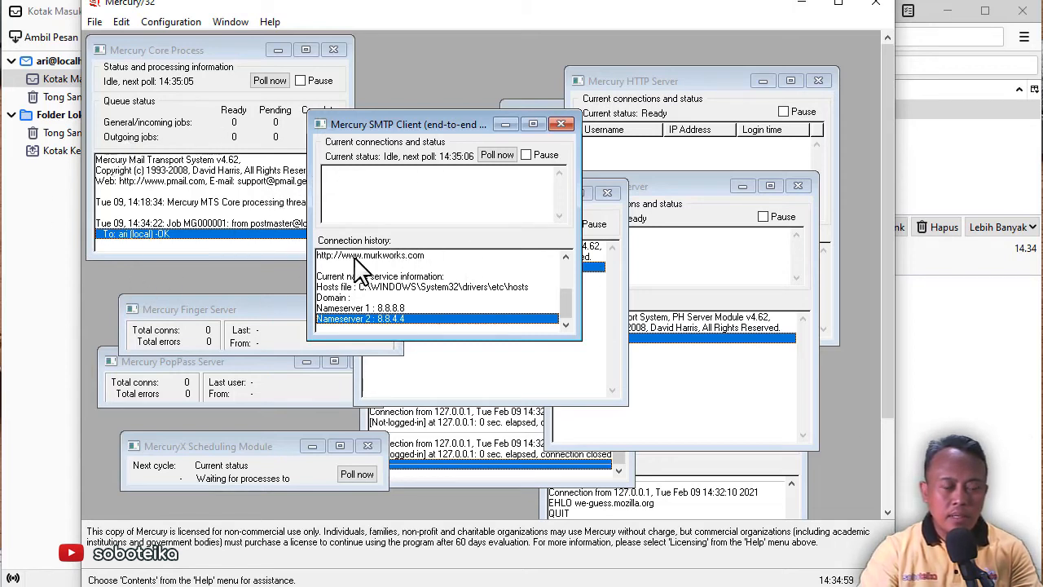
click(51, 277)
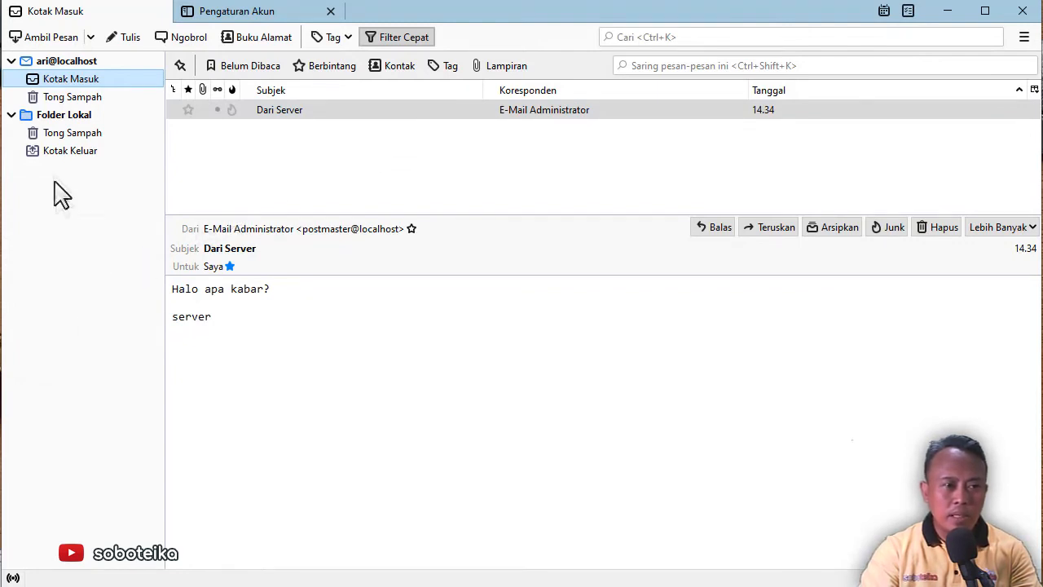
right_click(87, 262)
click(64, 286)
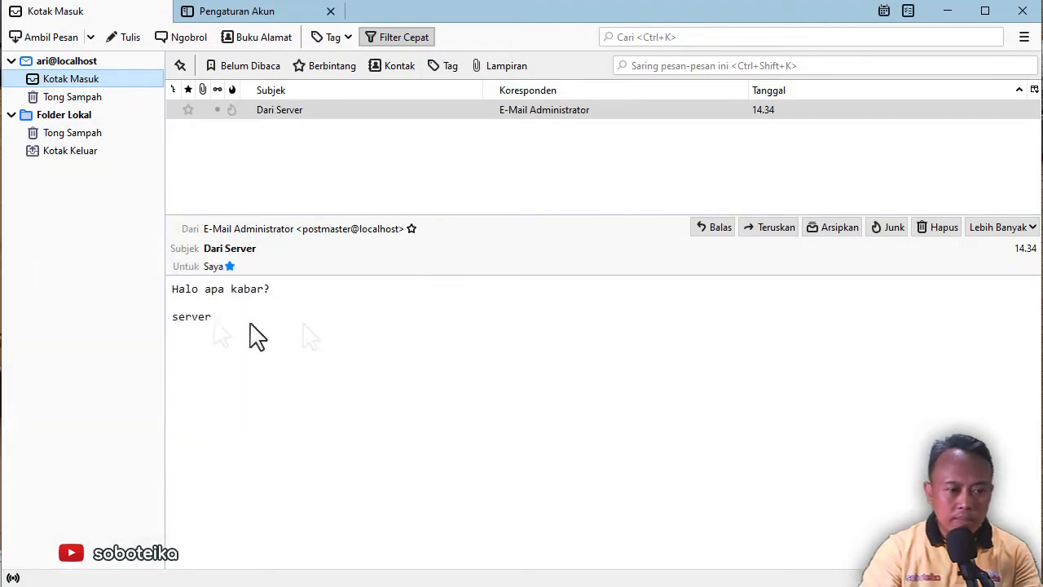
click(11, 61)
click(65, 80)
right_click(110, 248)
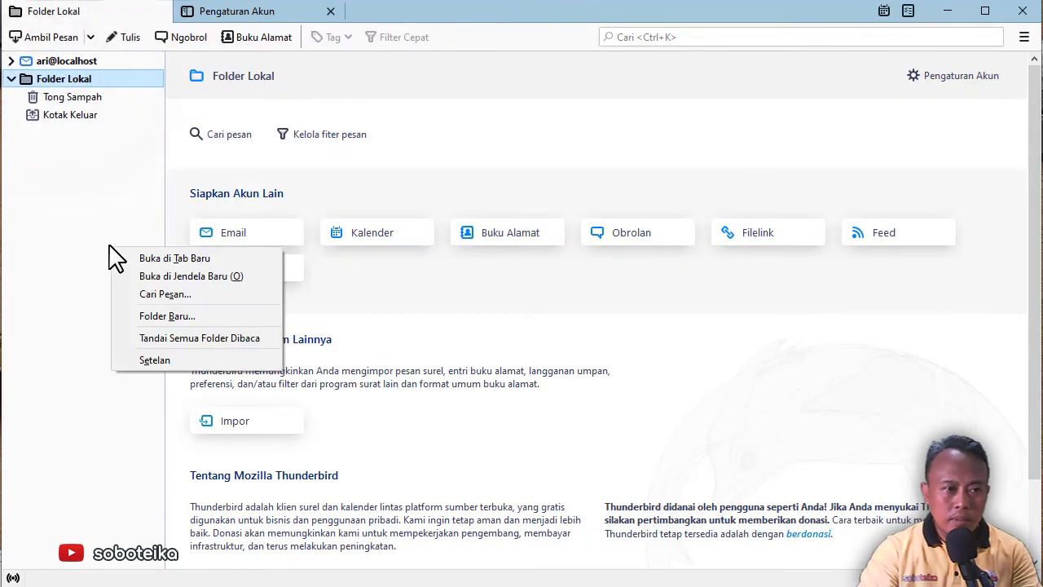
click(955, 78)
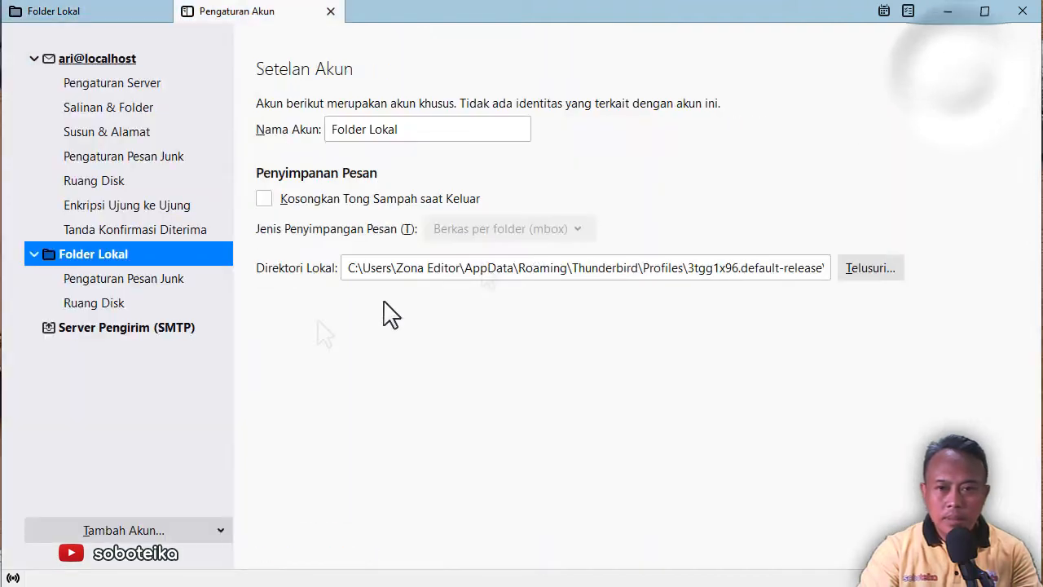
click(127, 526)
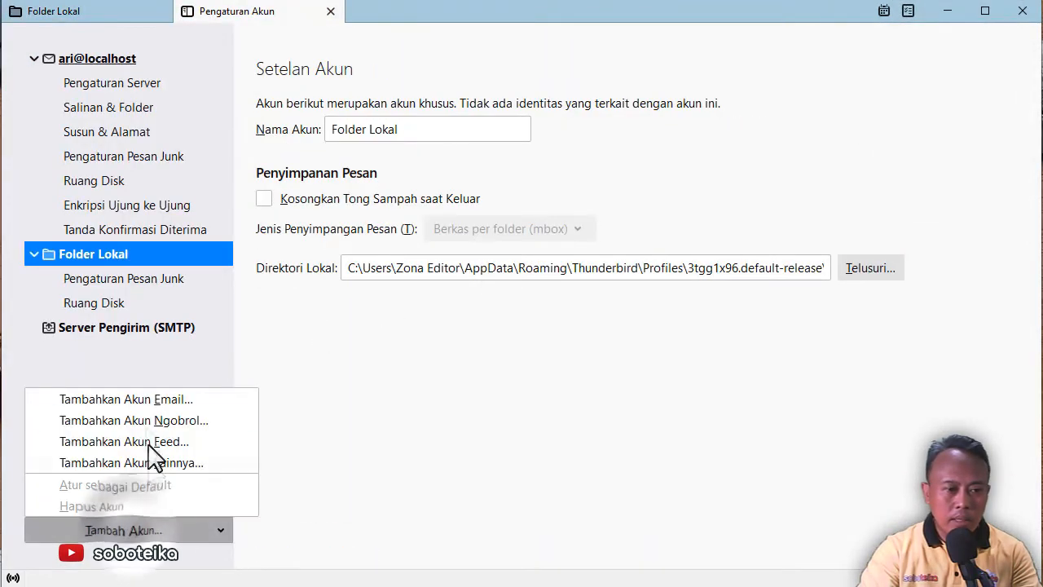
click(148, 405)
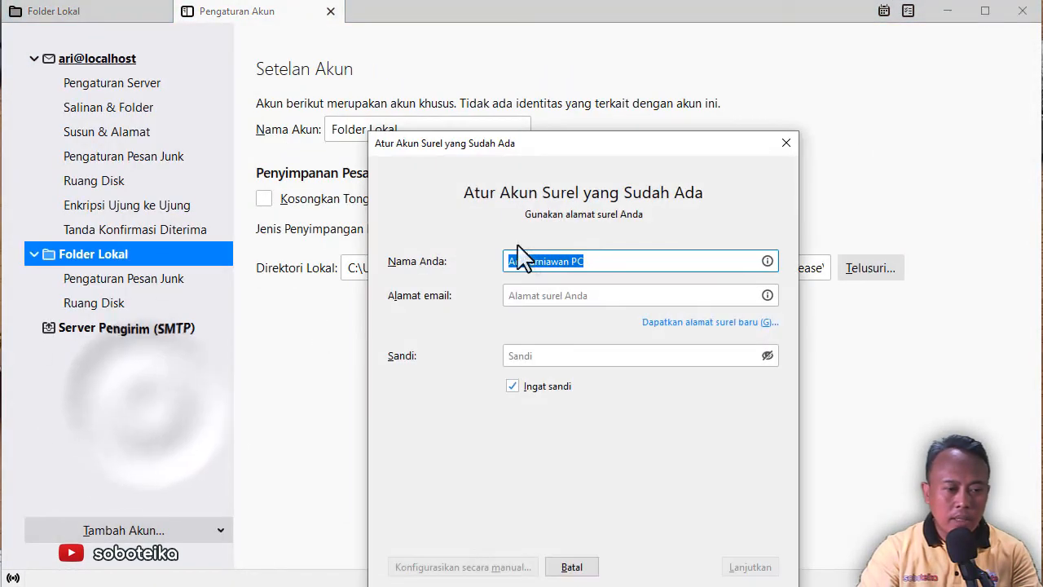
Enter the new account's display name, localhost e-mail address and password
text(s)
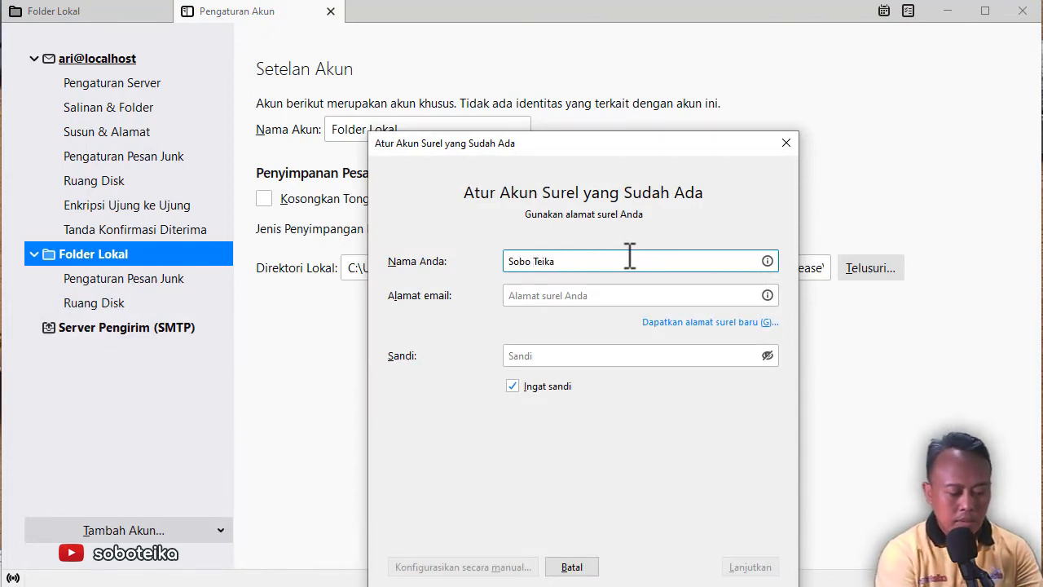
click(604, 295)
text(teika)
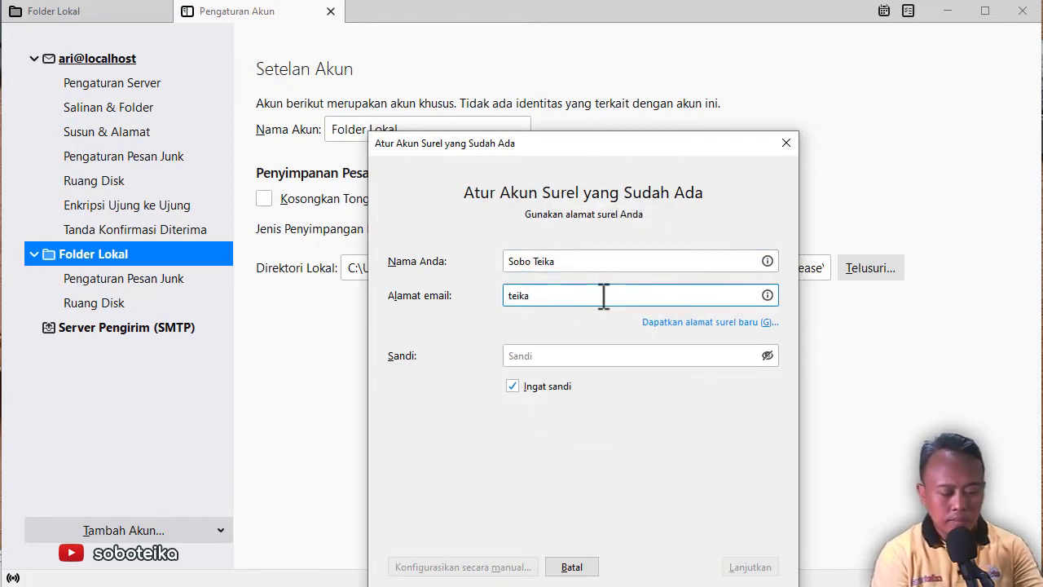
text(@localhost)
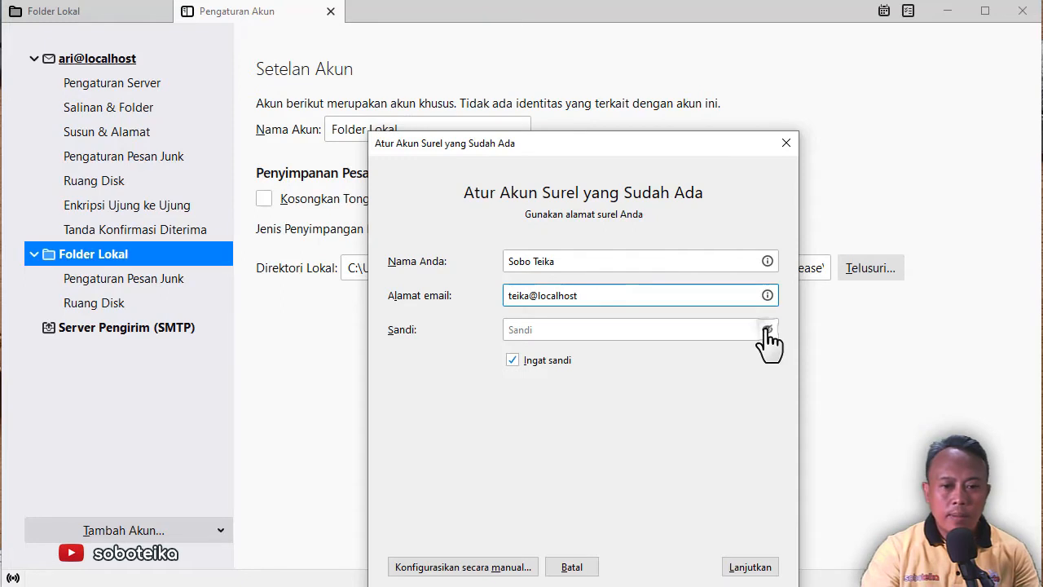
click(562, 330)
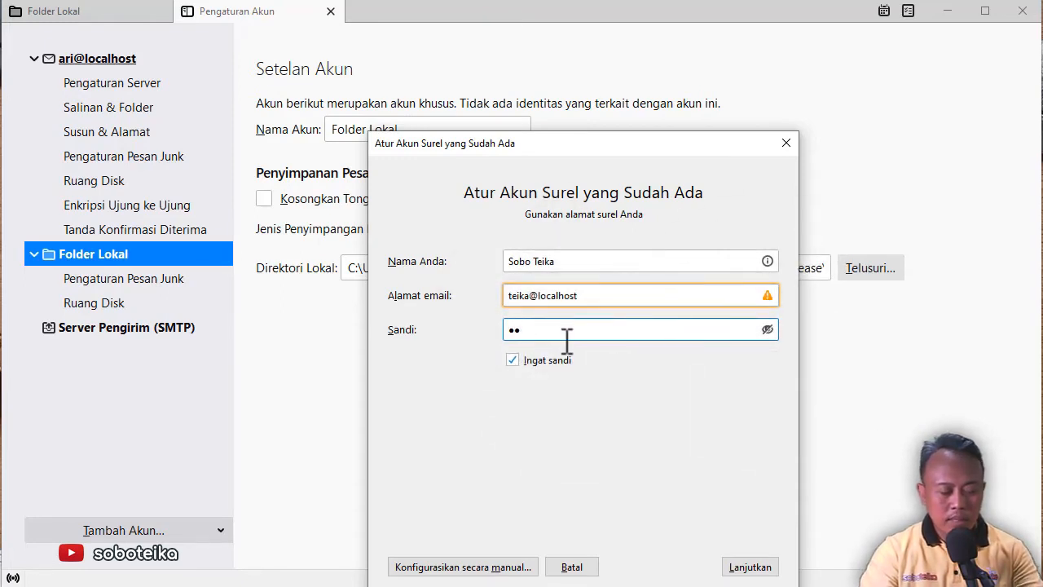
Finish the second account's setup with POP incoming mail, accepting the unencrypted connection
click(748, 567)
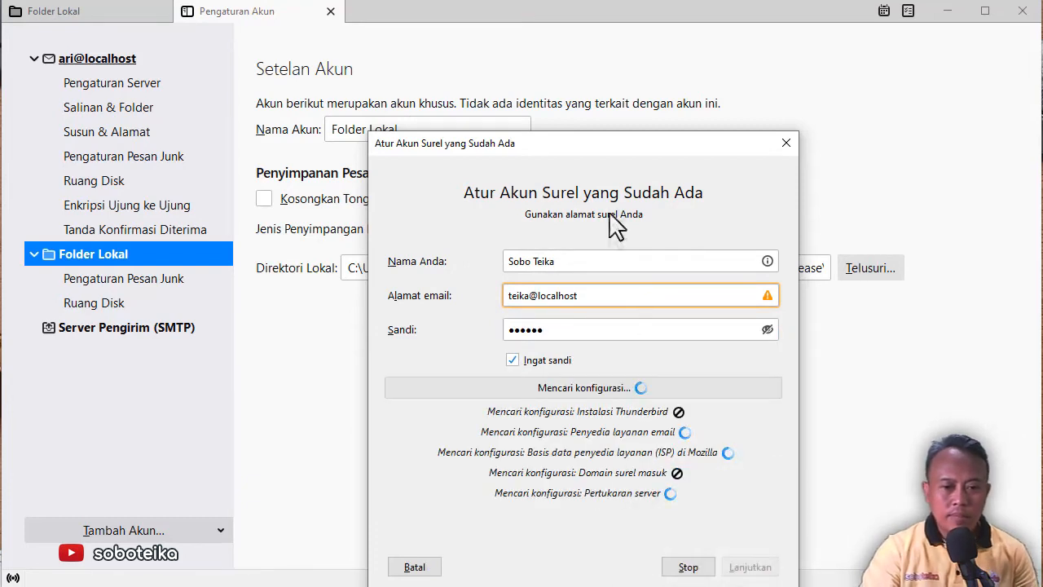
drag(617, 146, 574, 80)
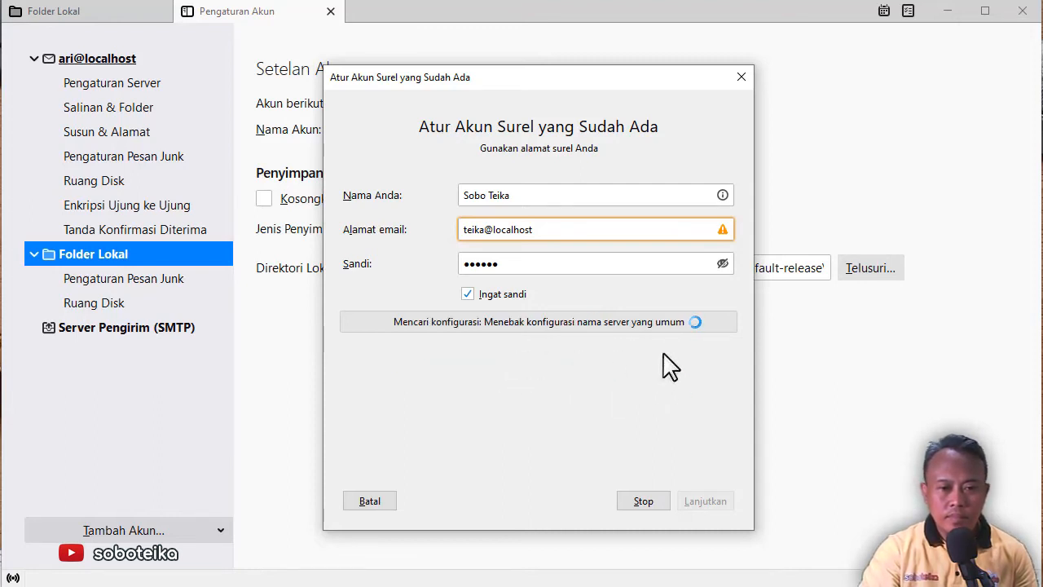
click(562, 376)
click(493, 409)
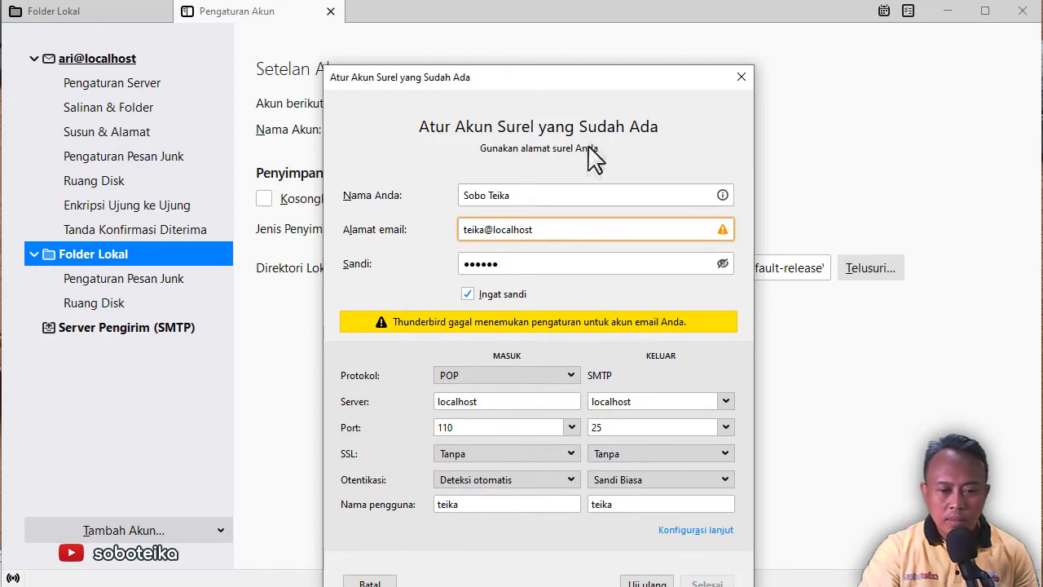
drag(599, 91, 533, 28)
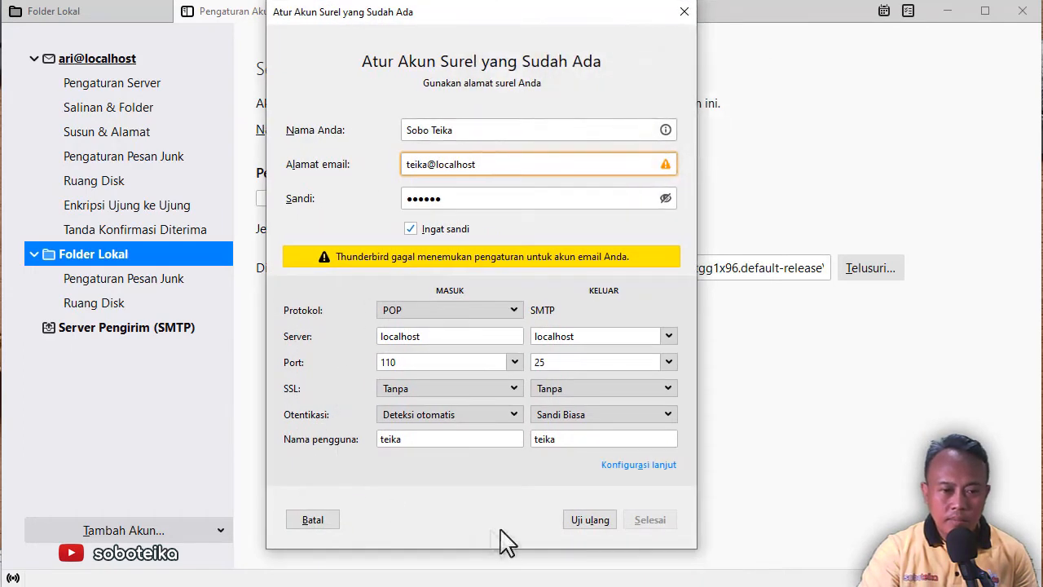
click(588, 526)
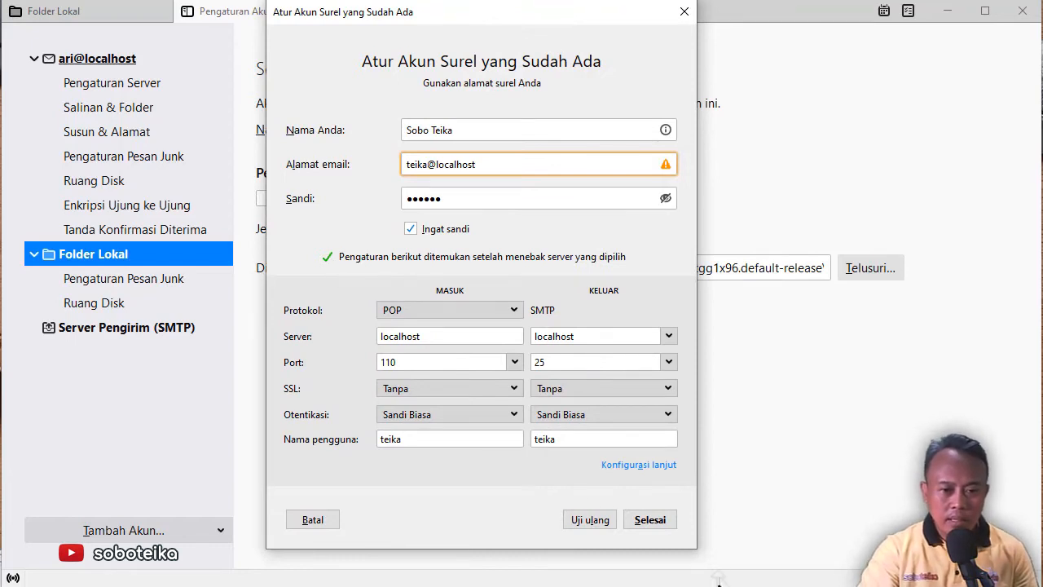
click(649, 519)
click(298, 492)
click(625, 519)
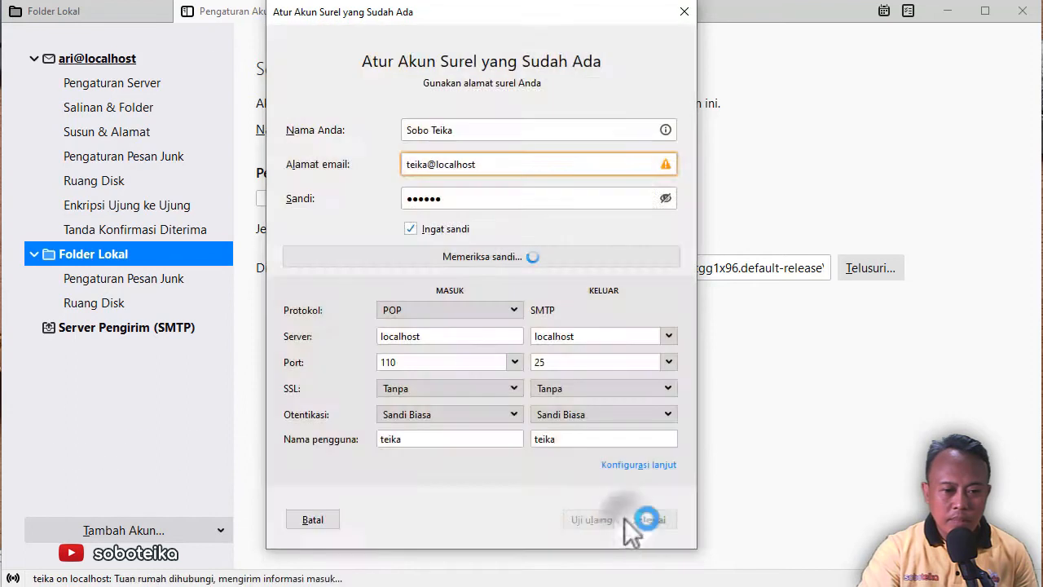
Expand both localhost accounts' folder lists and open the first account's home page
click(75, 13)
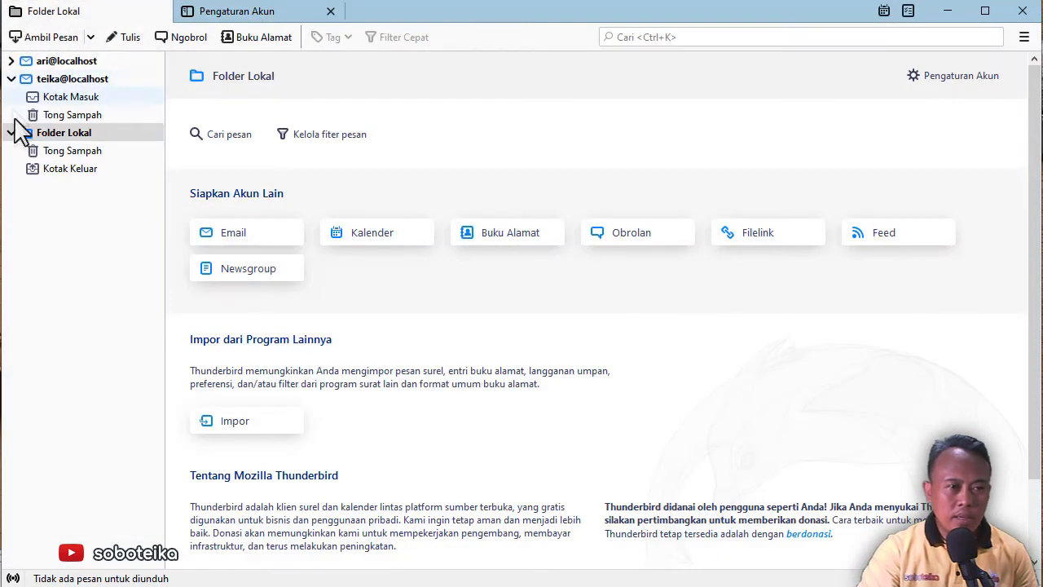
click(11, 79)
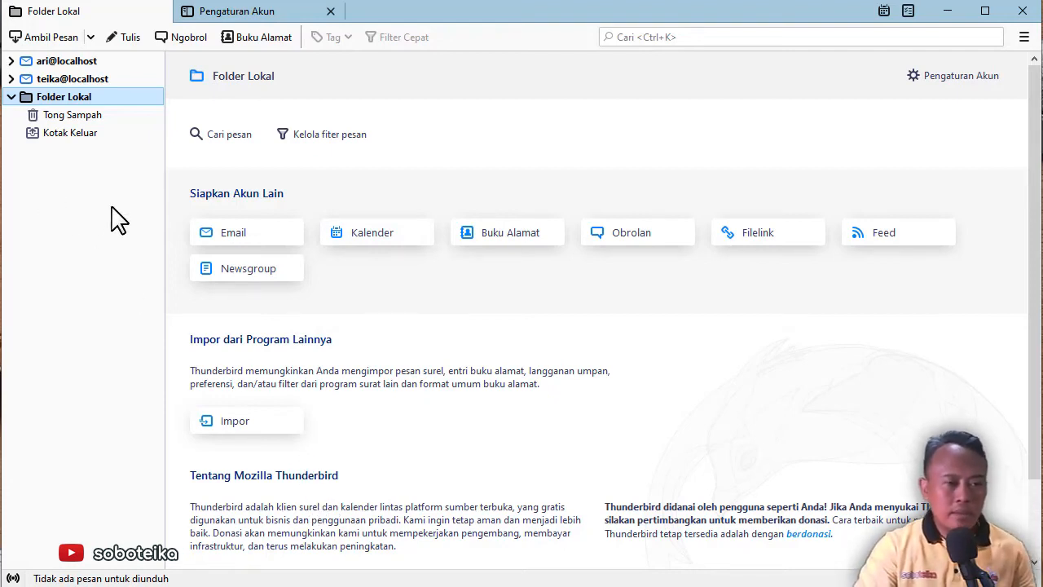
click(11, 79)
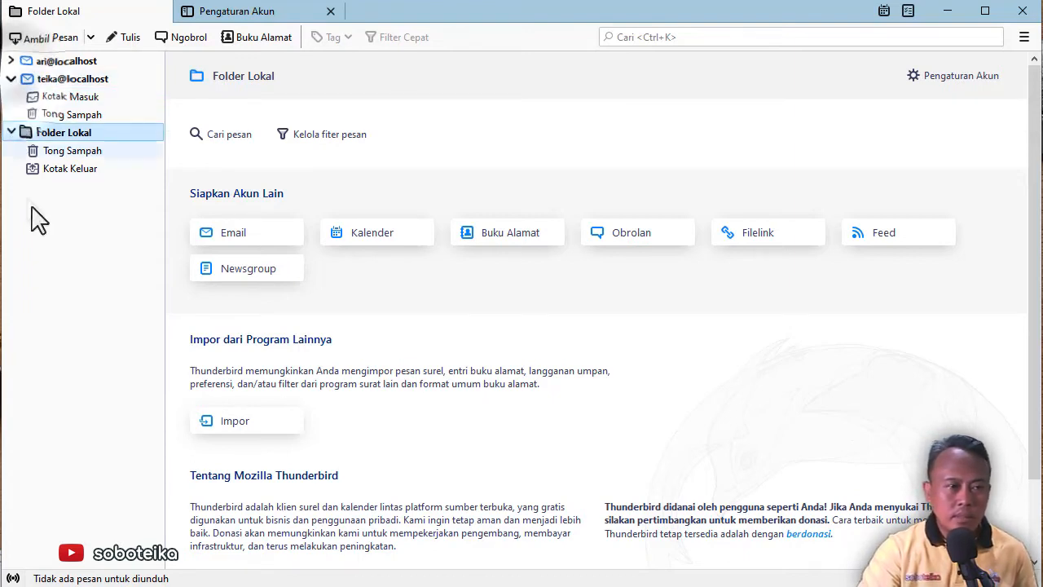
click(11, 61)
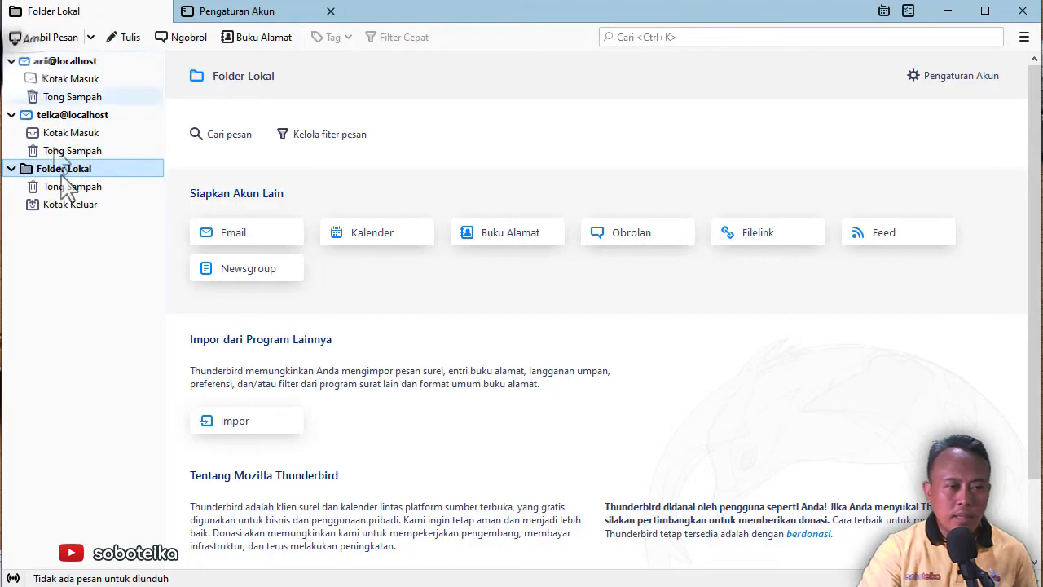
click(69, 62)
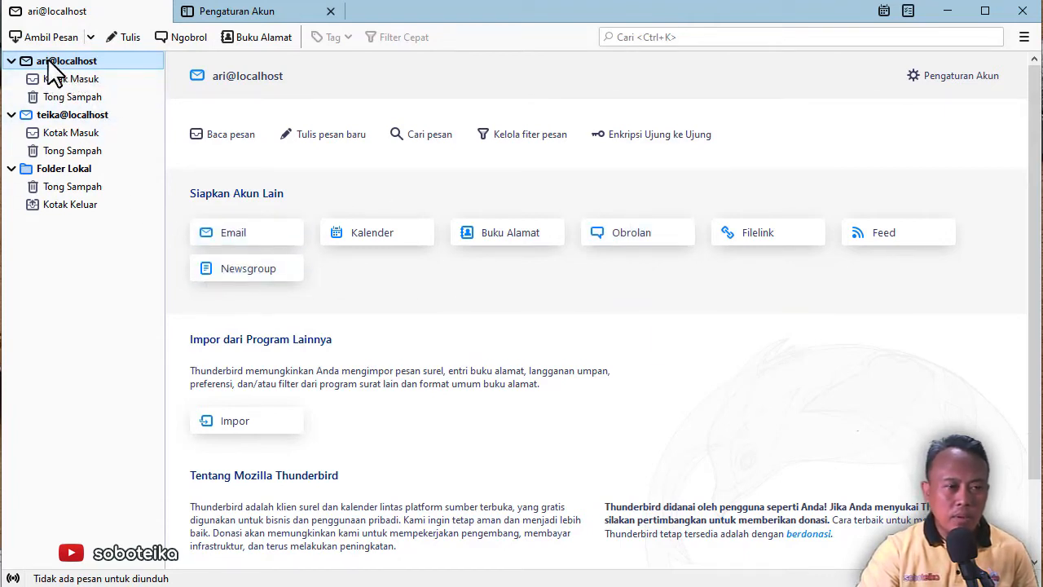
Start a new message to the second local account with subject 'hai ini dari aRI'
click(123, 41)
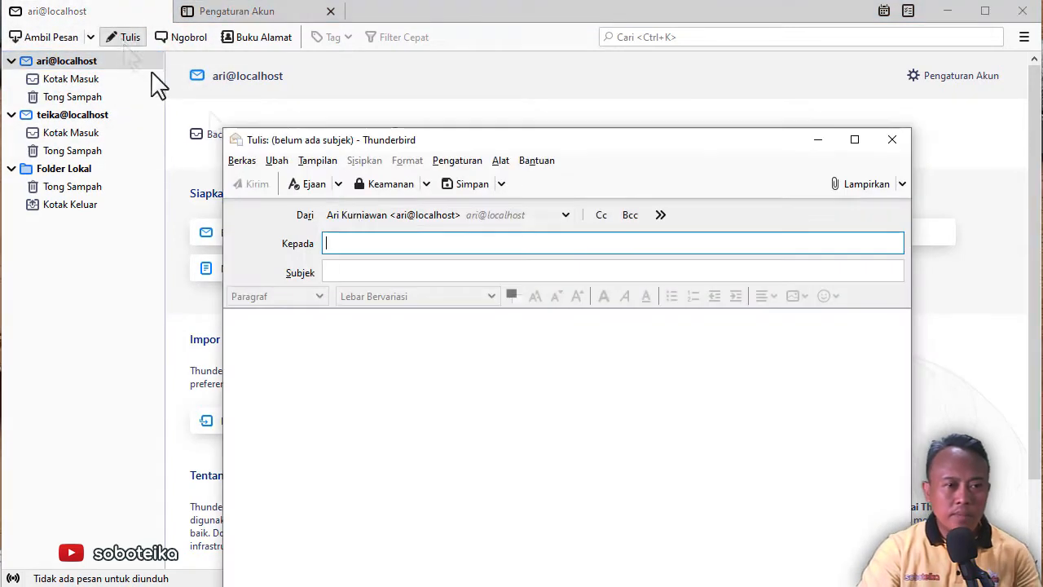
drag(491, 136, 429, 64)
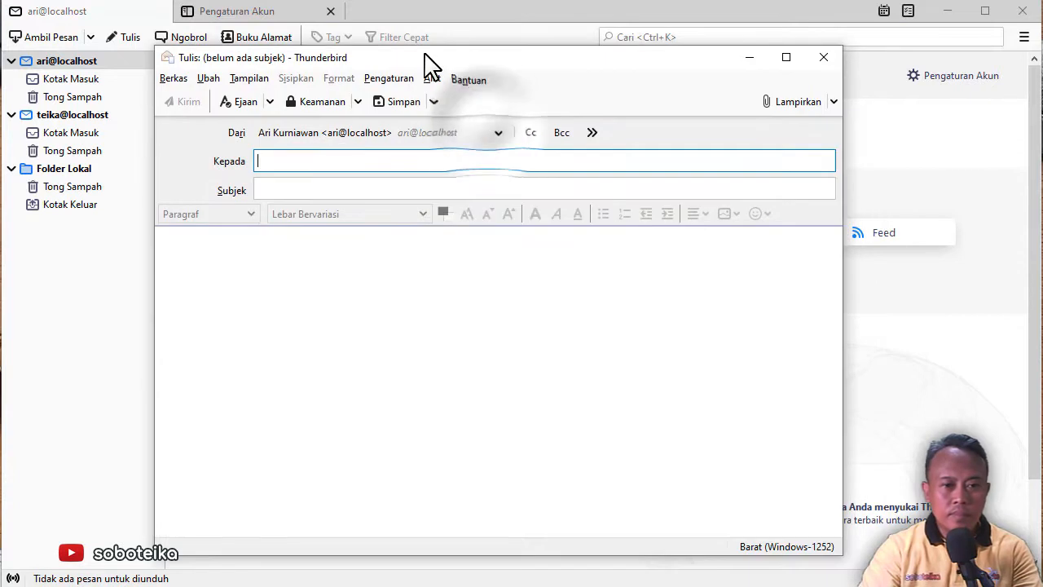
text(t)
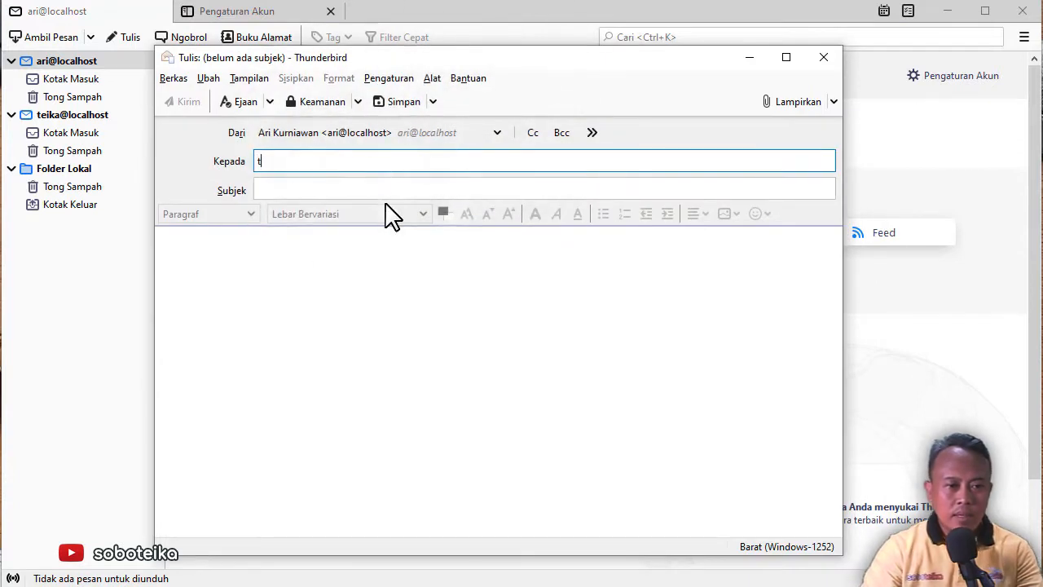
text(eika)
key(Right)
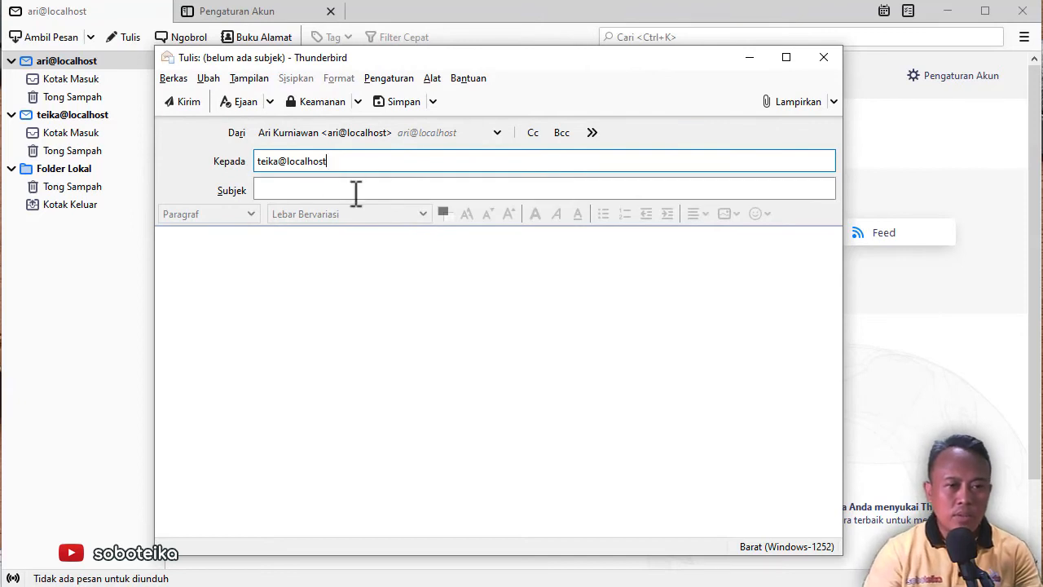
click(356, 189)
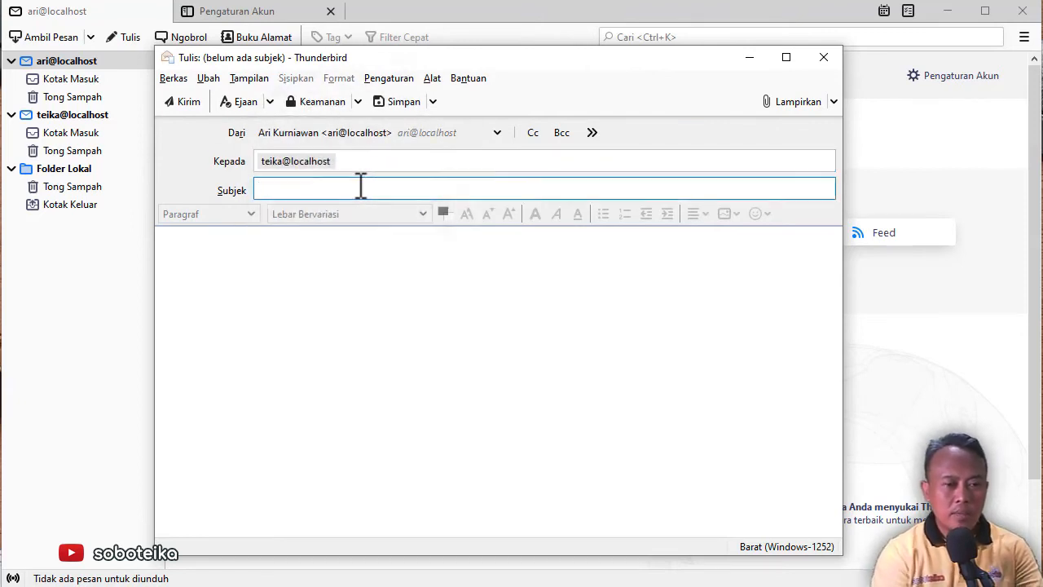
text(hai ini dari aRI)
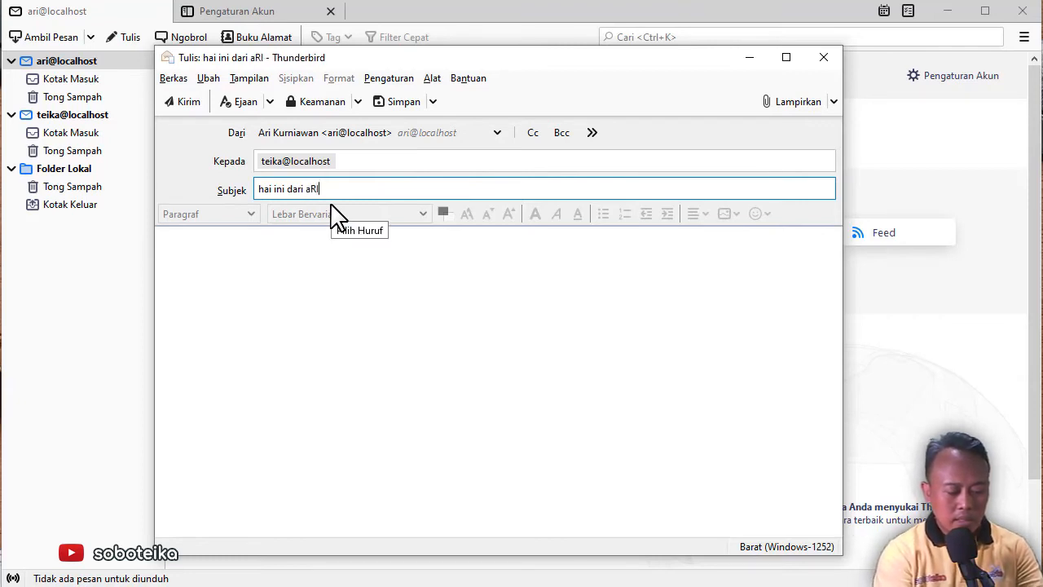
Write the body 'INI EMAIL DR ARI', bold its last two words, and send it
click(484, 298)
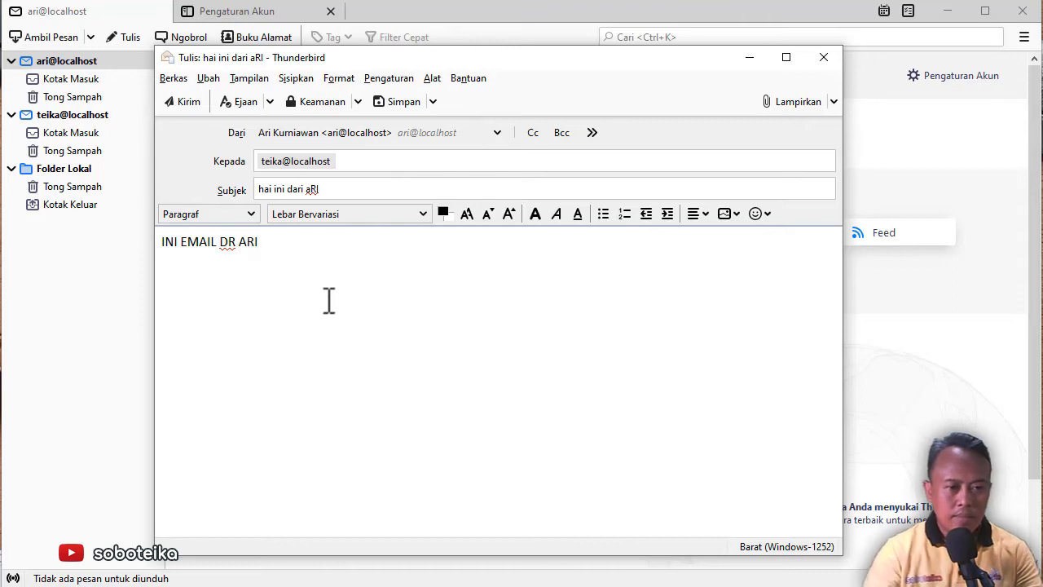
drag(259, 242, 216, 246)
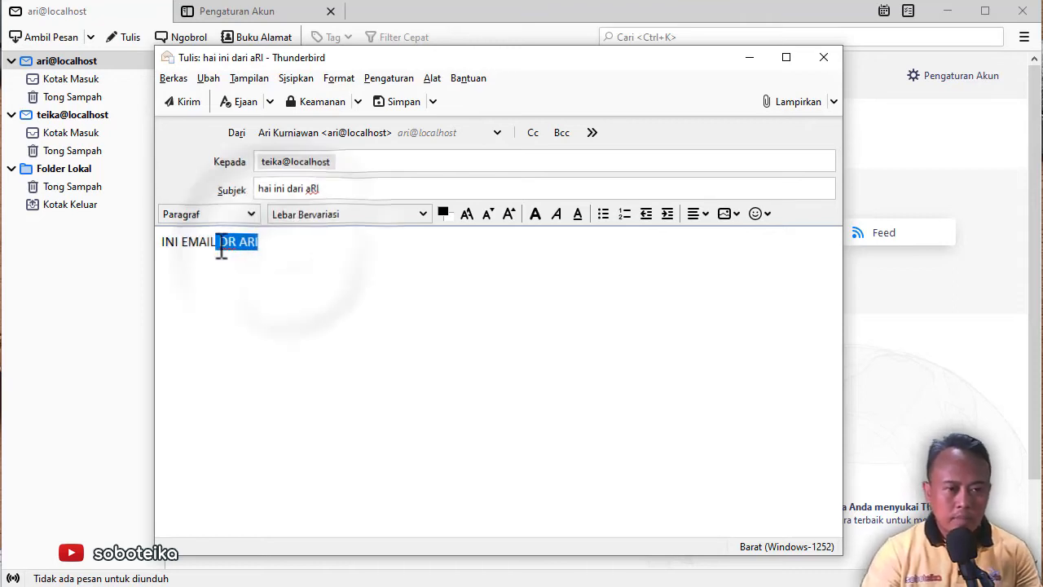
click(535, 213)
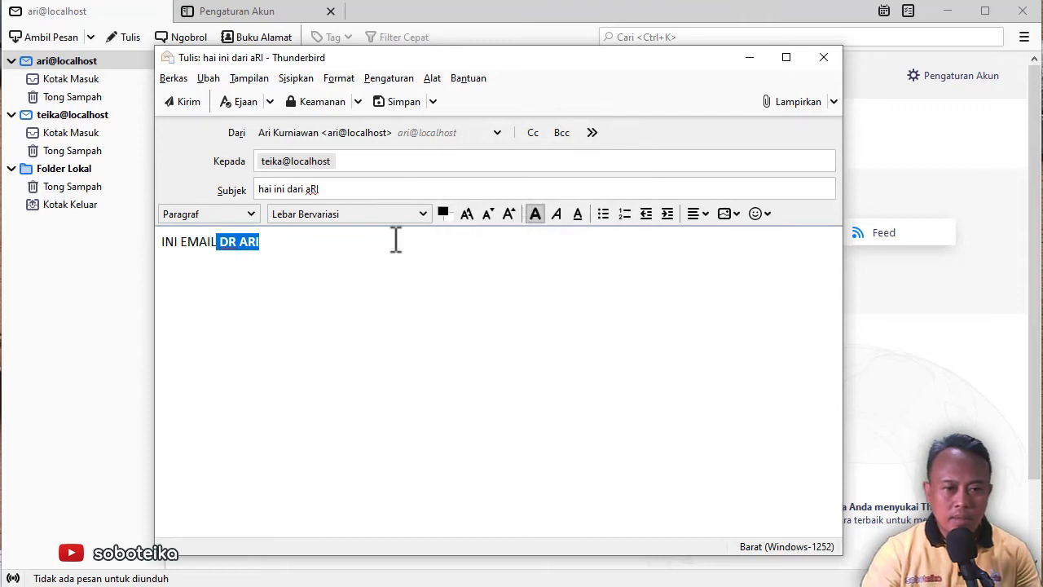
click(404, 215)
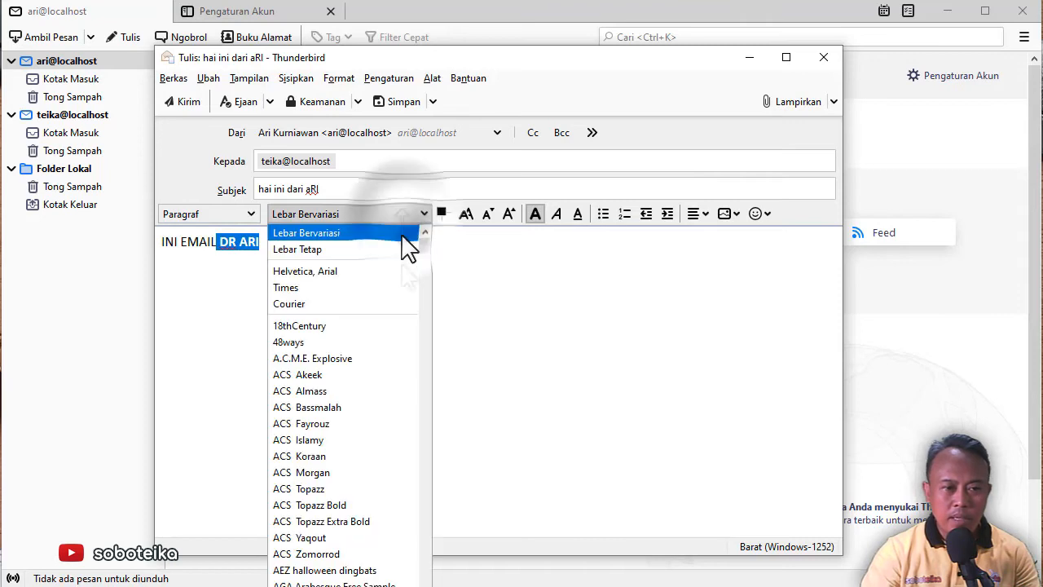
click(534, 338)
click(458, 322)
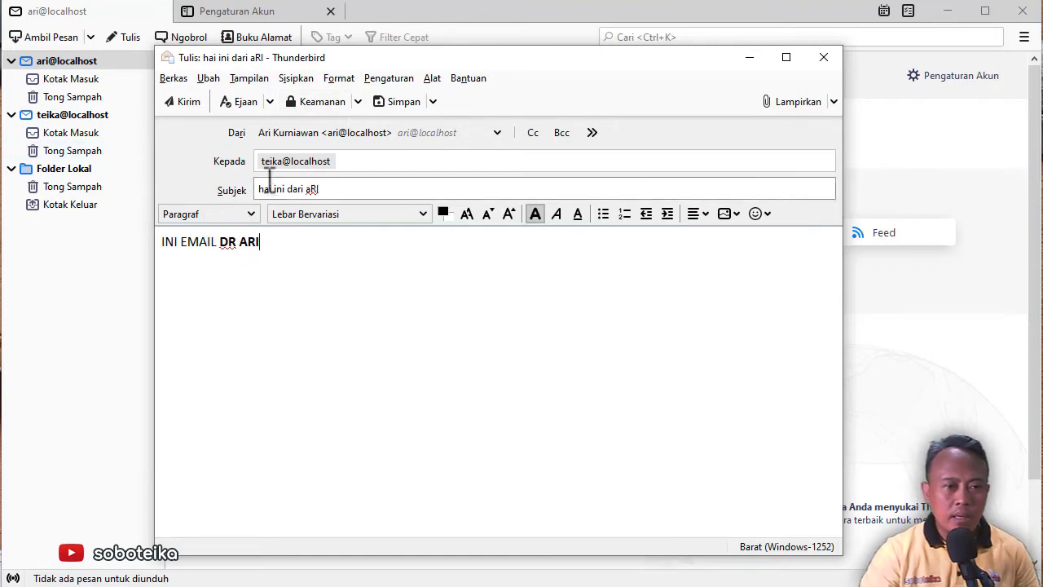
click(185, 102)
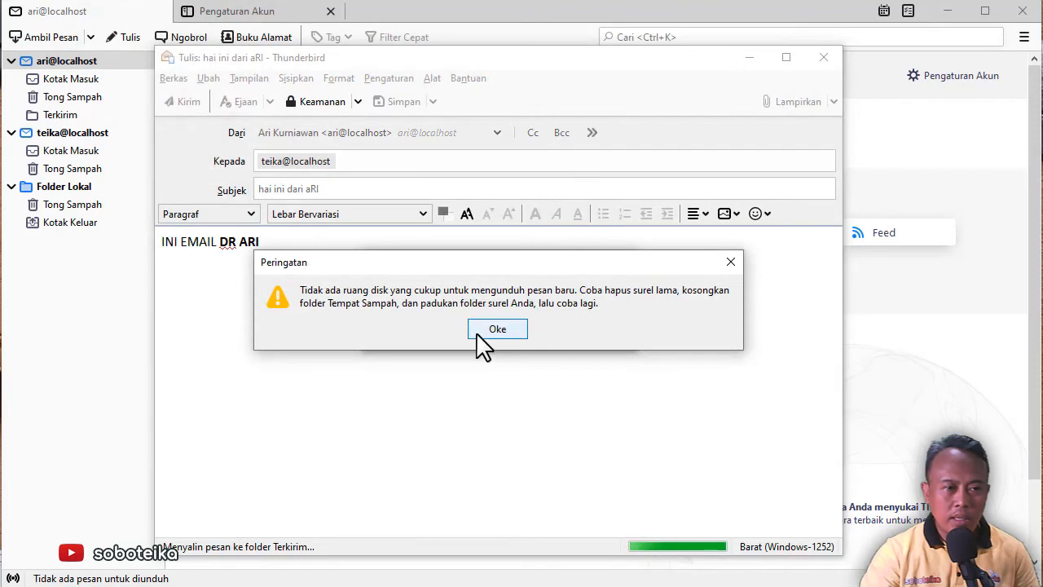
Dismiss the disk-space warning, fetch the second account's mail, and open 'hai ini dari aRI' from its inbox
click(487, 334)
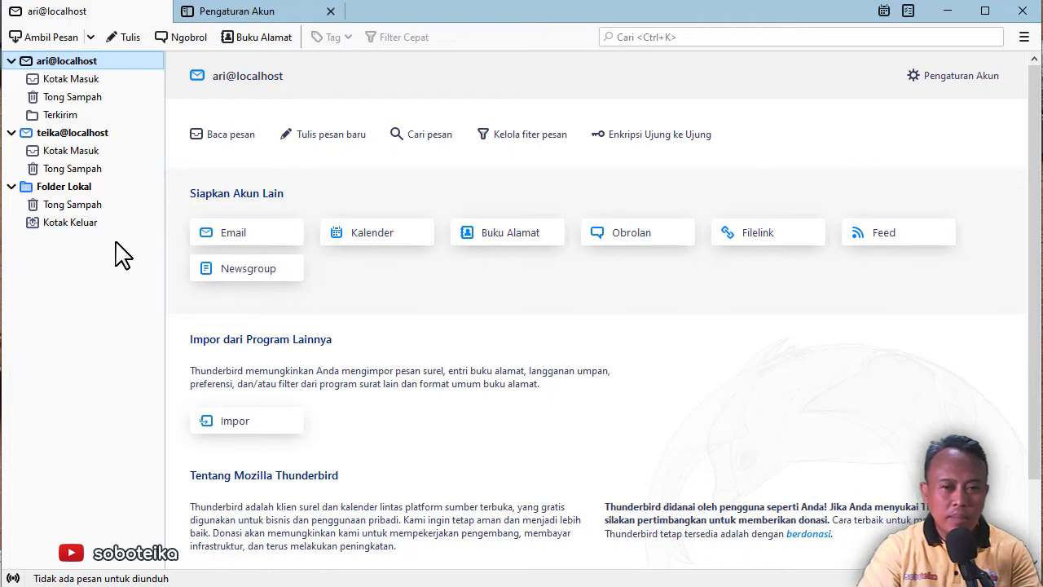
click(82, 134)
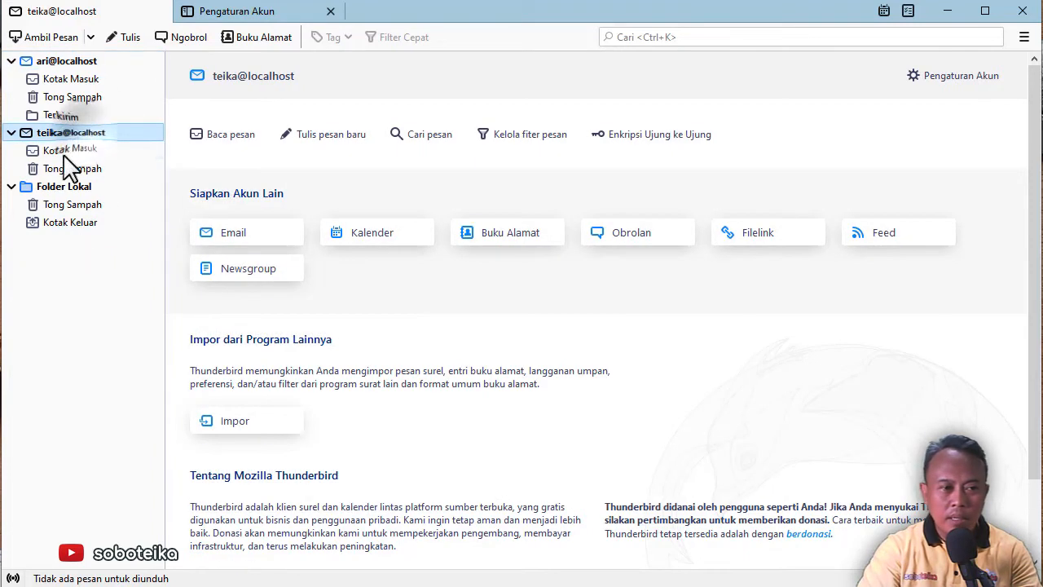
click(61, 41)
click(104, 153)
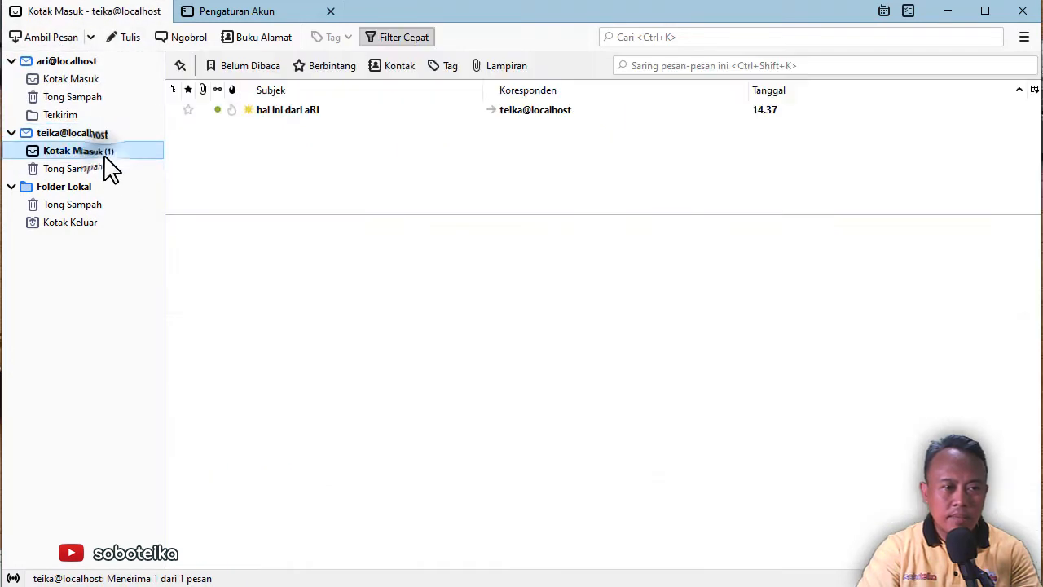
click(281, 110)
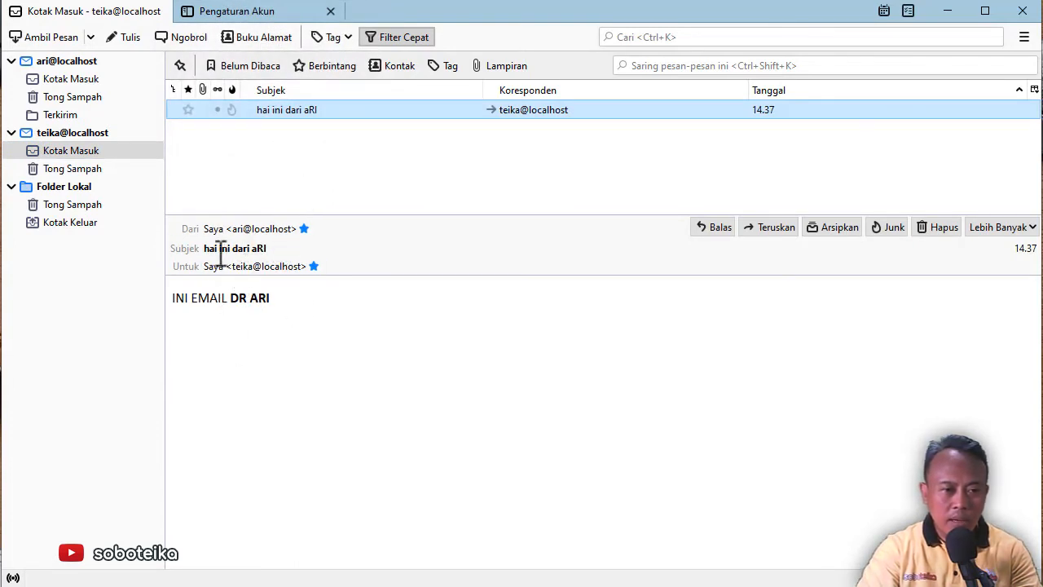
drag(211, 249, 268, 249)
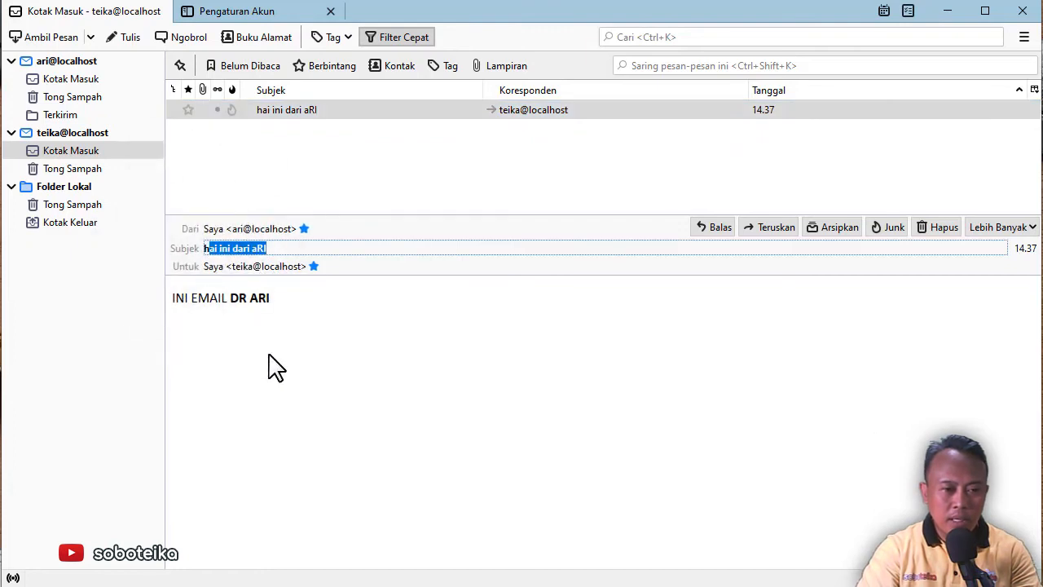
click(240, 273)
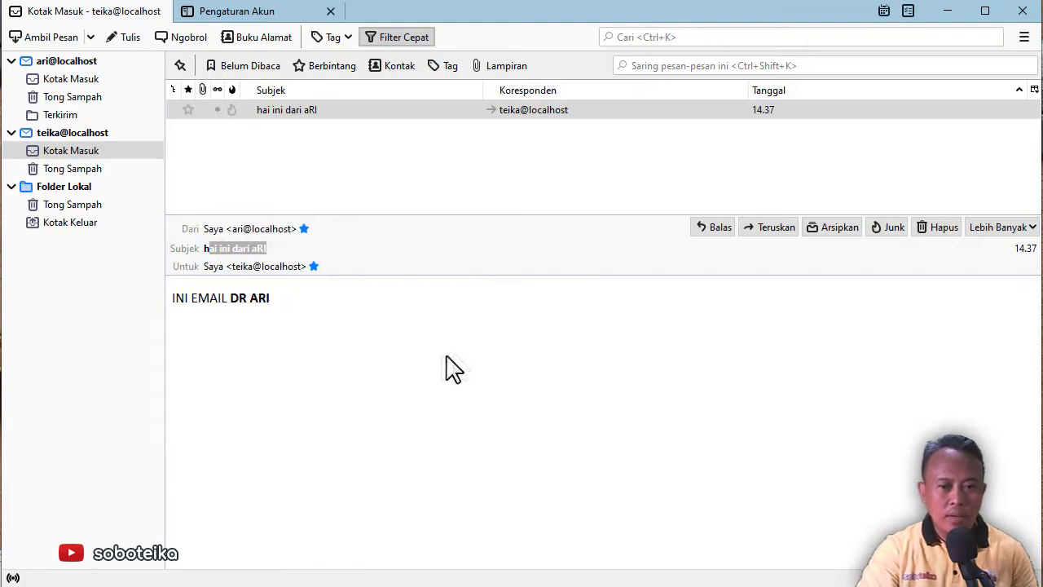
Send the reply 'ini balasan saya' to the test message, then go to the first account's page
click(717, 229)
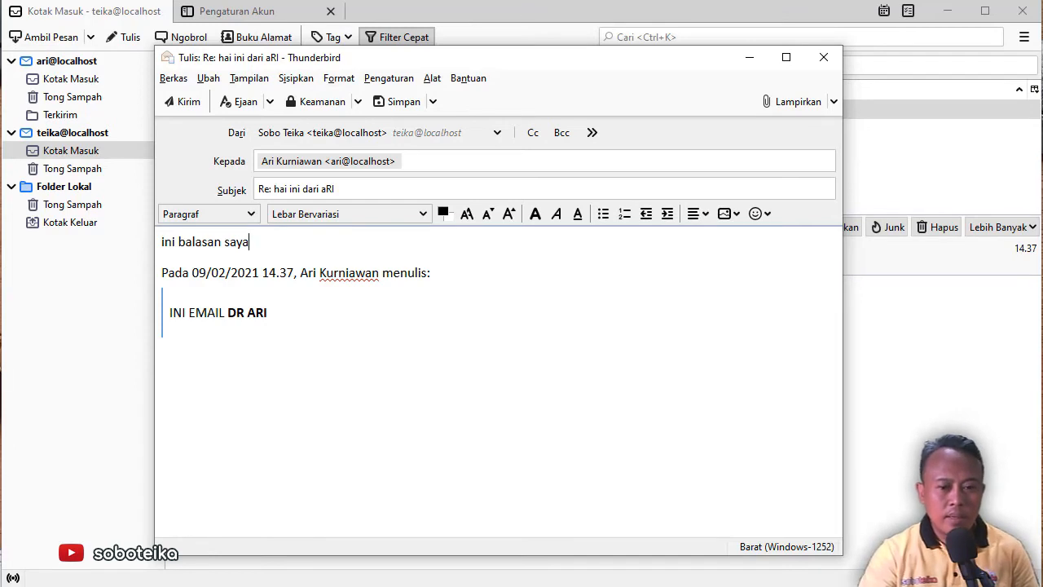
click(184, 102)
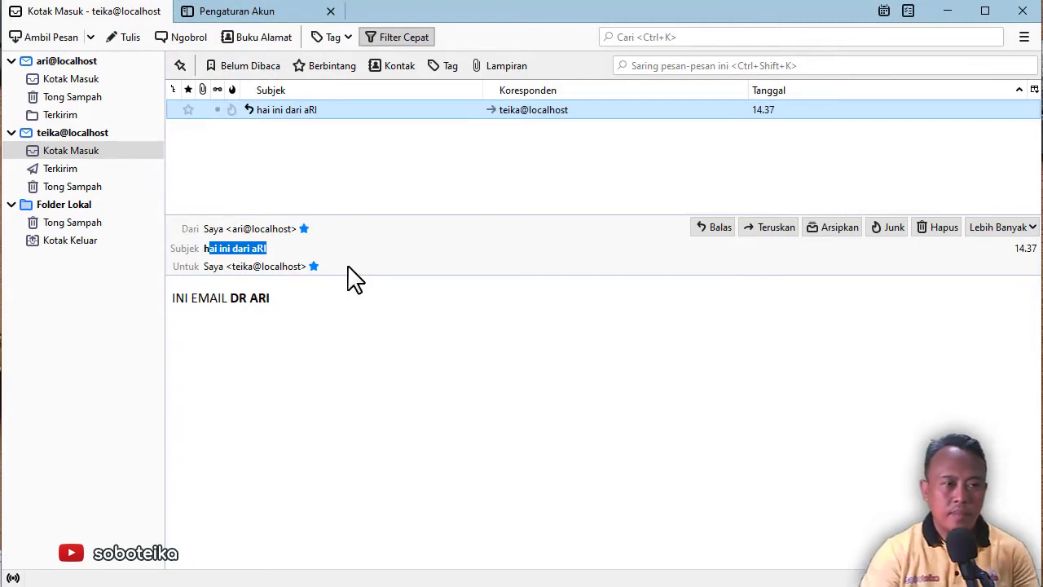
click(62, 65)
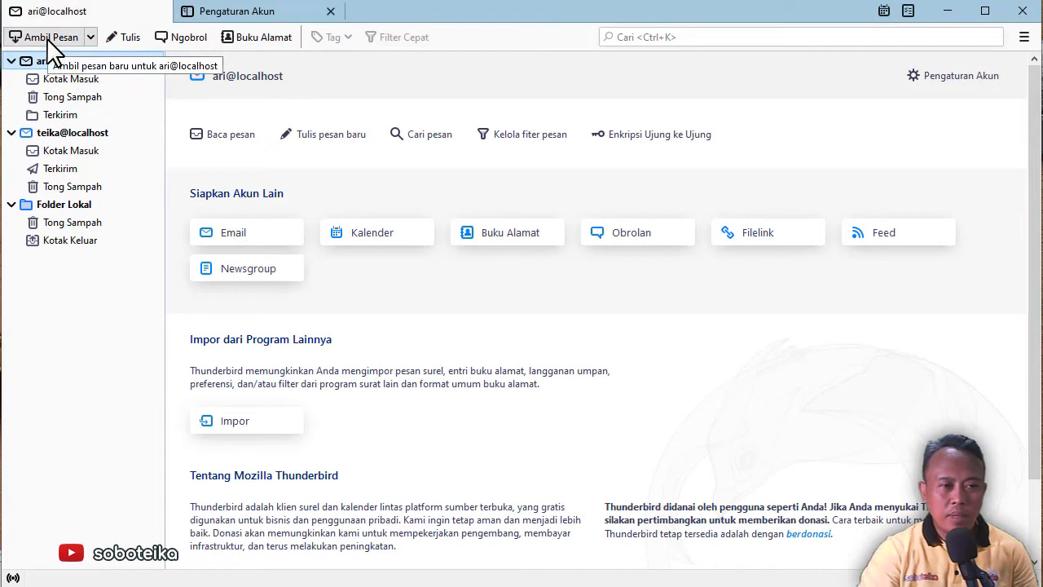
Fetch the first account's mail and open the 'Re:' reply 'ini balasan saya' in its Kotak Masuk
click(46, 38)
click(50, 40)
click(81, 80)
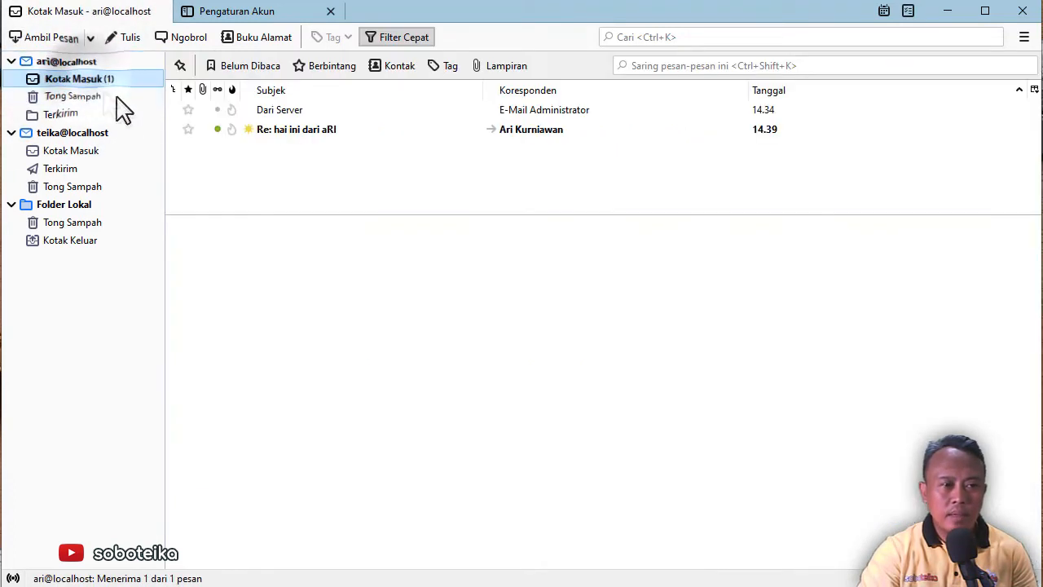
click(315, 132)
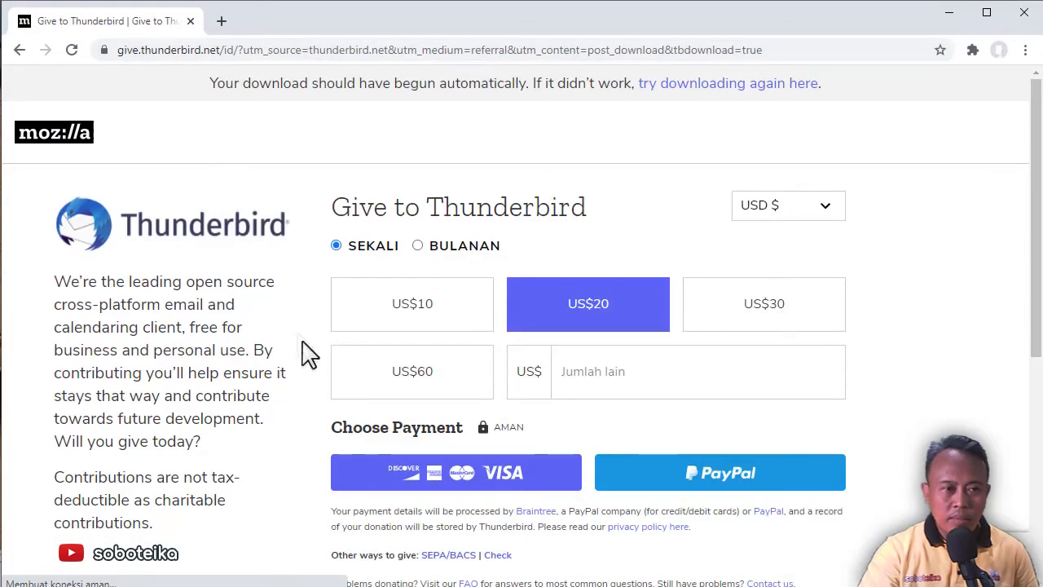
In a new Chrome tab, open localhost/soboteika's 010203_xampp_mail_setup folder, then switch to VS Code
click(222, 22)
click(235, 51)
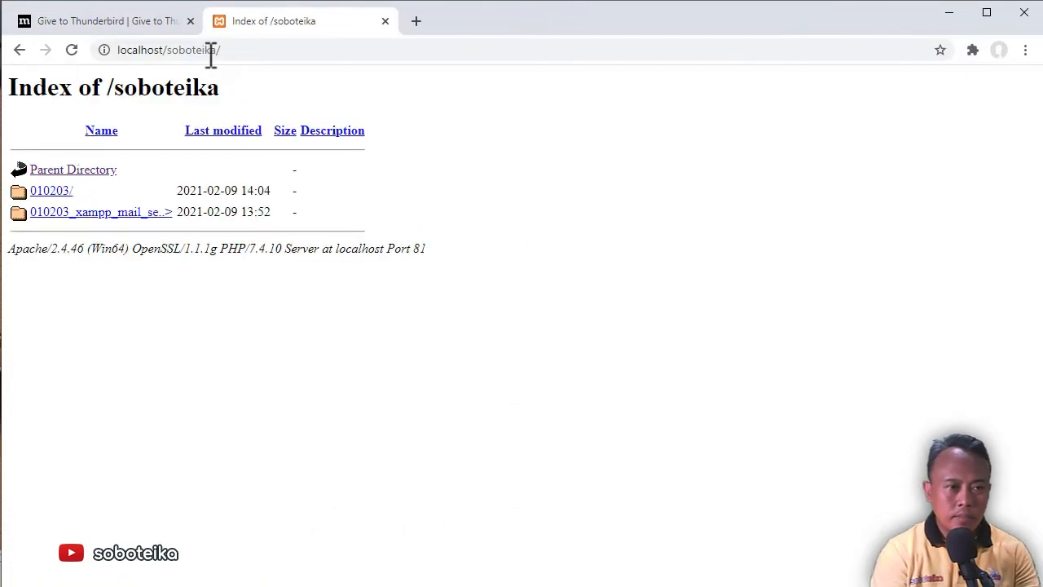
click(113, 214)
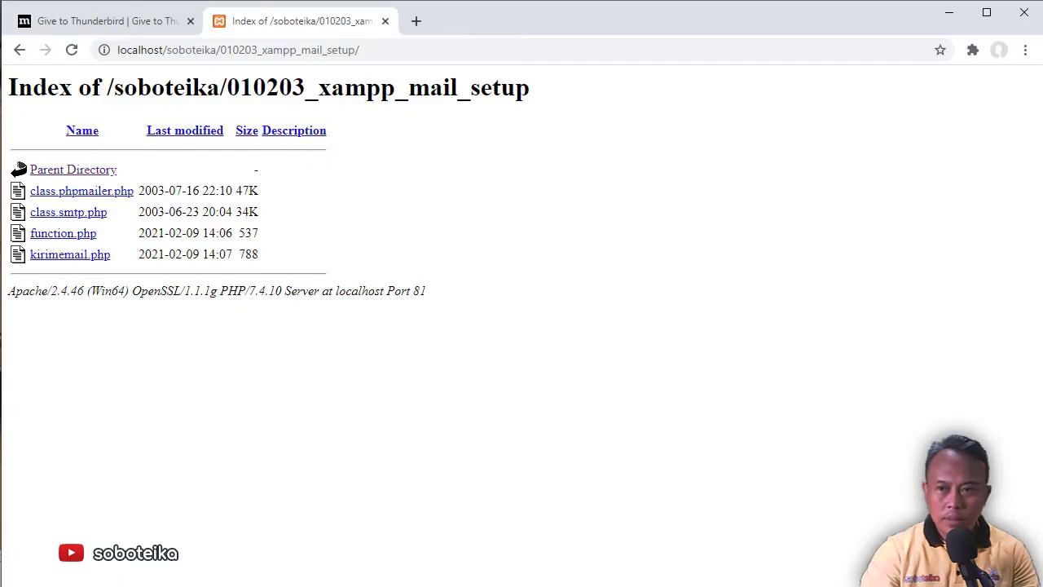
key(alt+Tab)
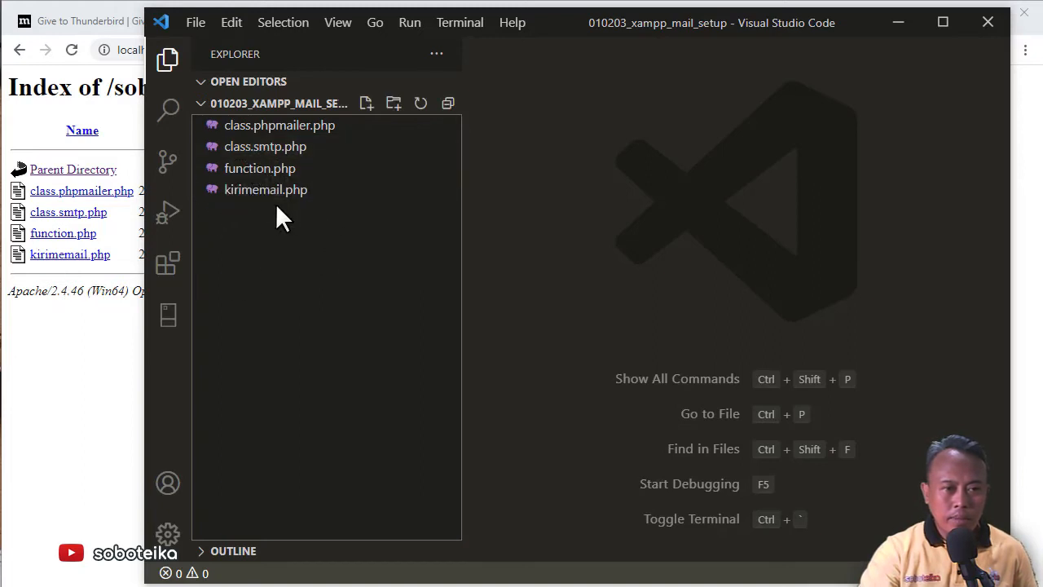
Open class.smtp.php, widen the editor, then jump to its include in class.phpmailer.php's SmtpSend function
click(269, 149)
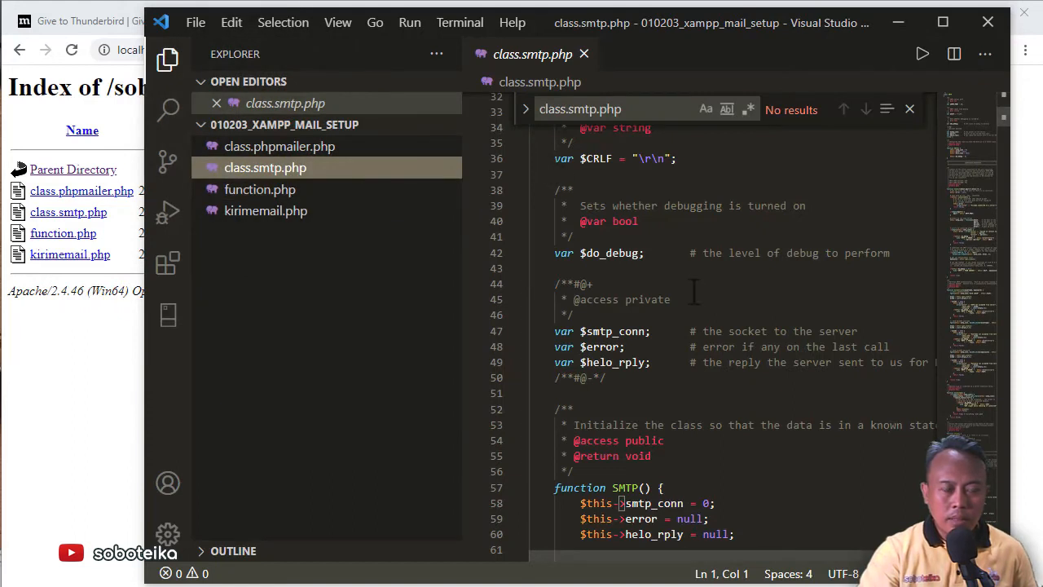
drag(460, 302, 370, 326)
scroll(864, 302, down, 2)
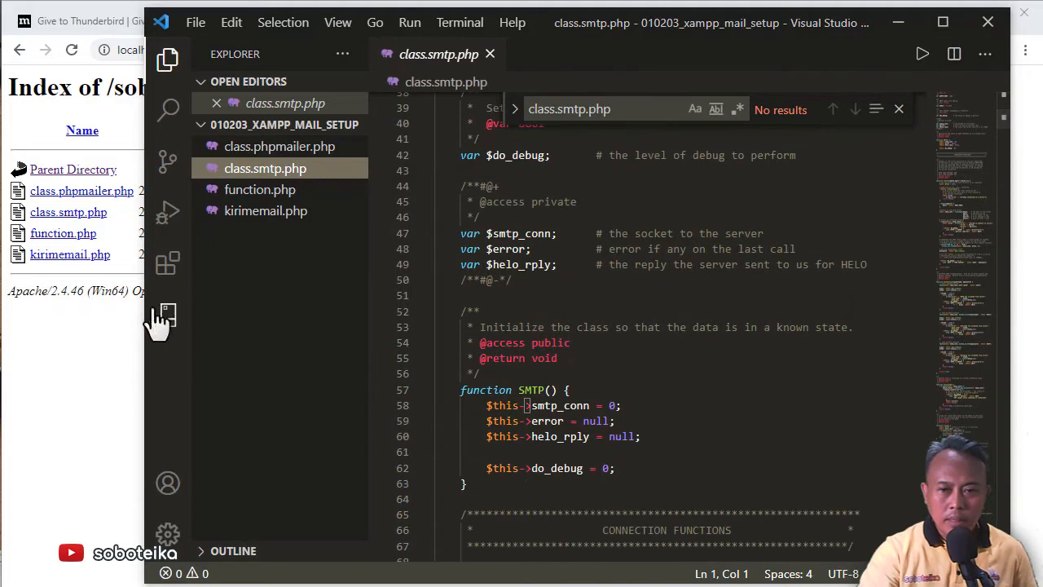
drag(140, 354, 52, 371)
scroll(379, 318, down, 10)
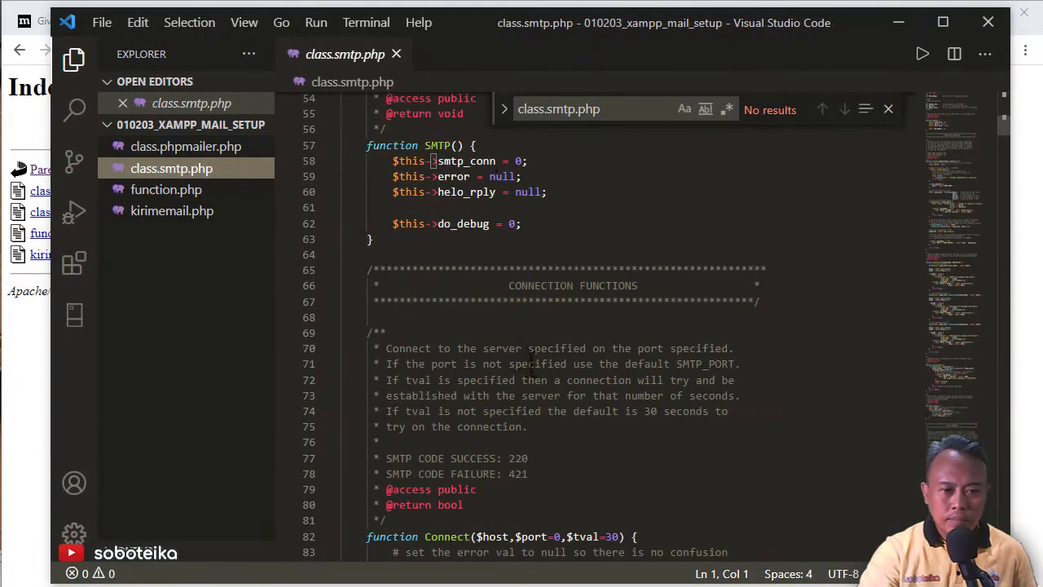
click(212, 146)
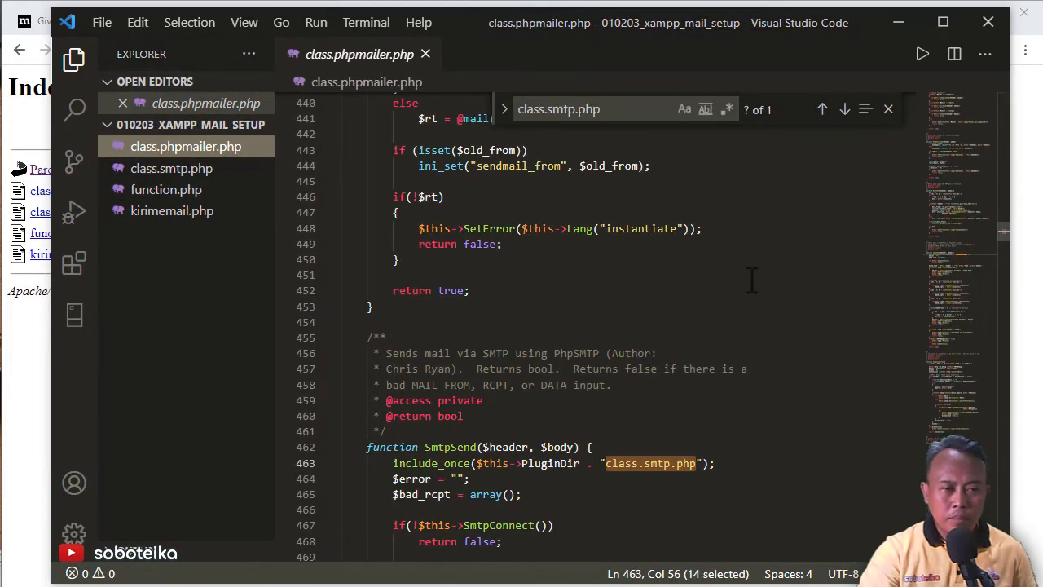
scroll(754, 280, down, 4)
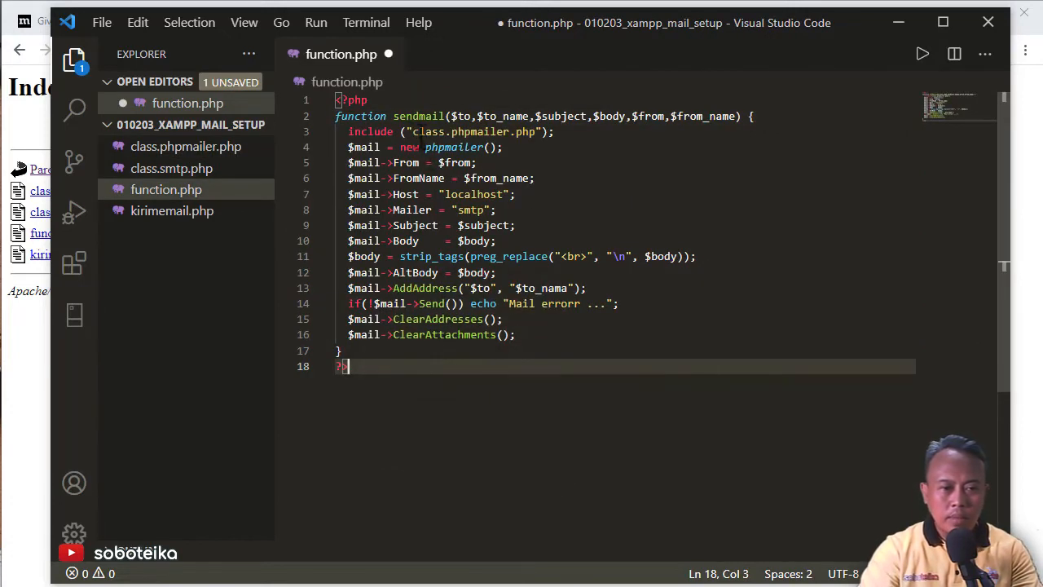
Highlight the sendmail function name in function.php, then deselect it
drag(394, 110, 445, 109)
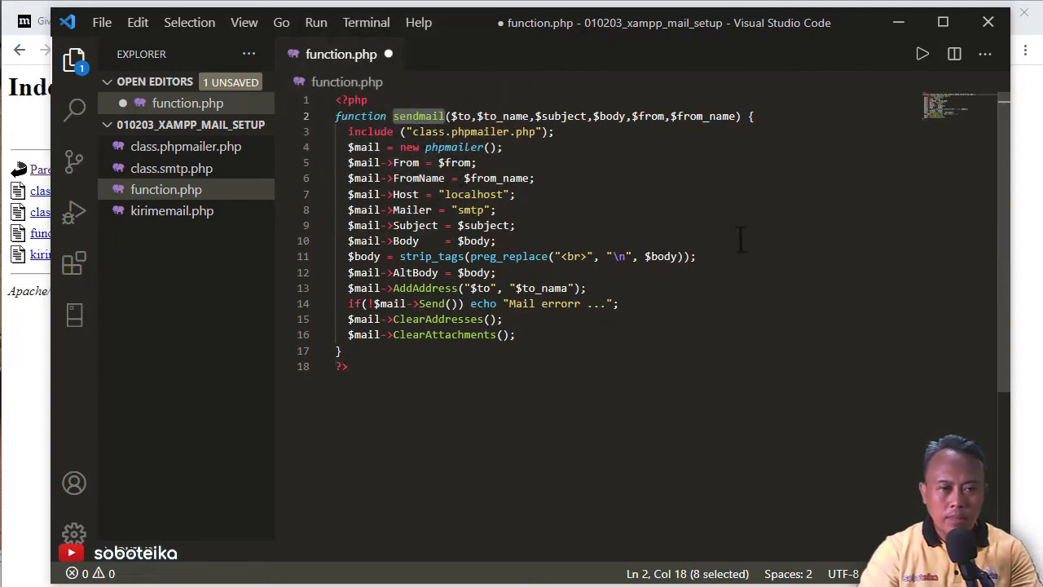
click(634, 399)
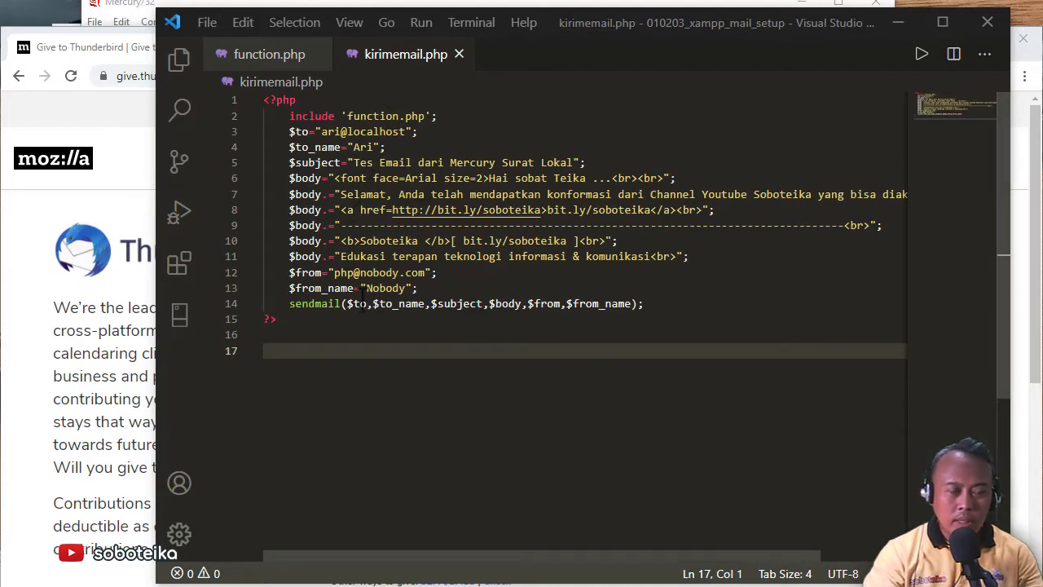
Rerun kirimemail.php in Chrome to send the test mail
click(81, 110)
click(293, 47)
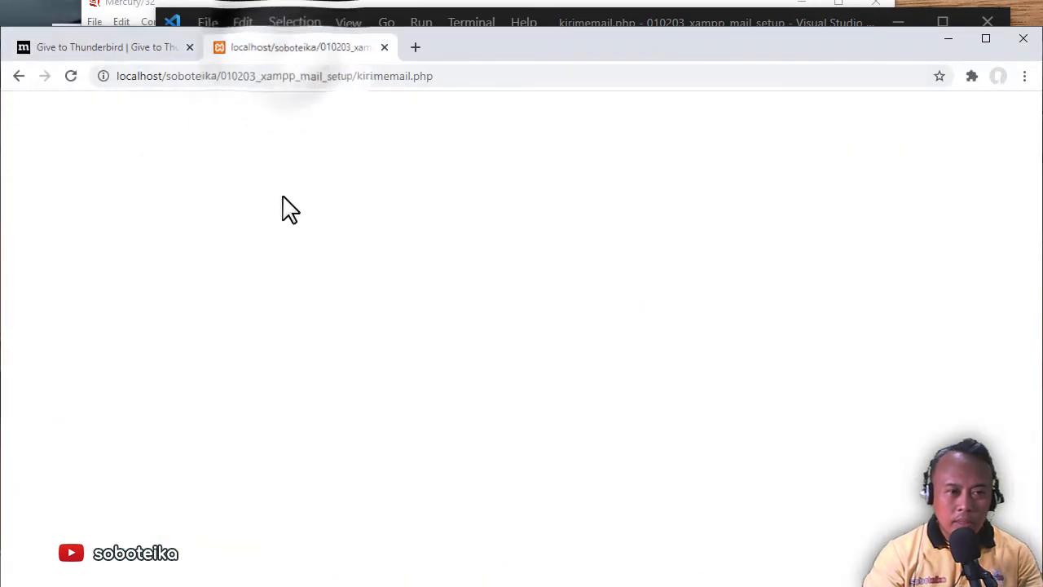
click(72, 77)
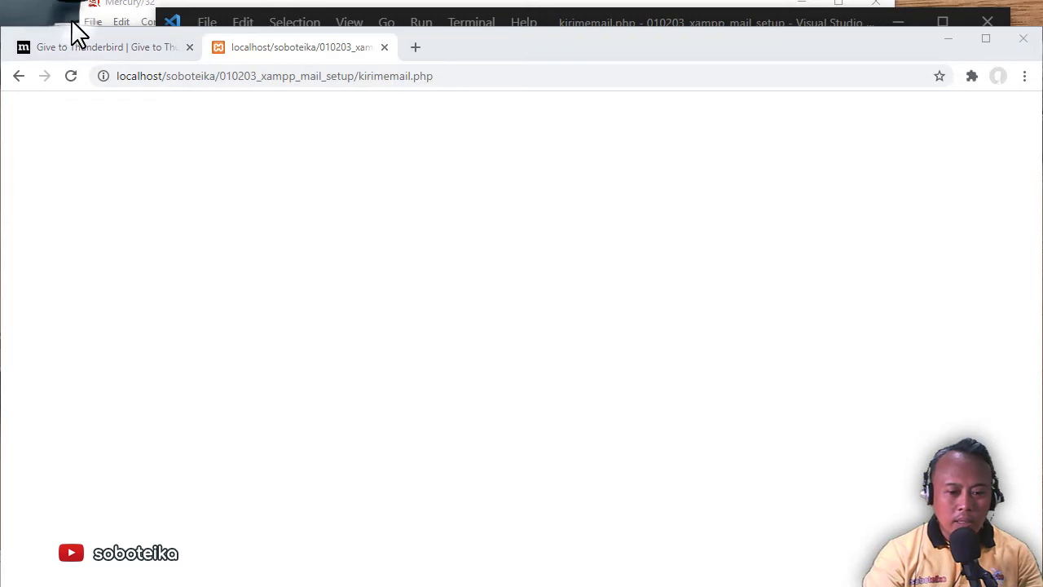
In Thunderbird, fetch mail and open 'Tes Email dari Mercury Surat Lokal' with the junk warning dismissed
drag(80, 34, 116, 63)
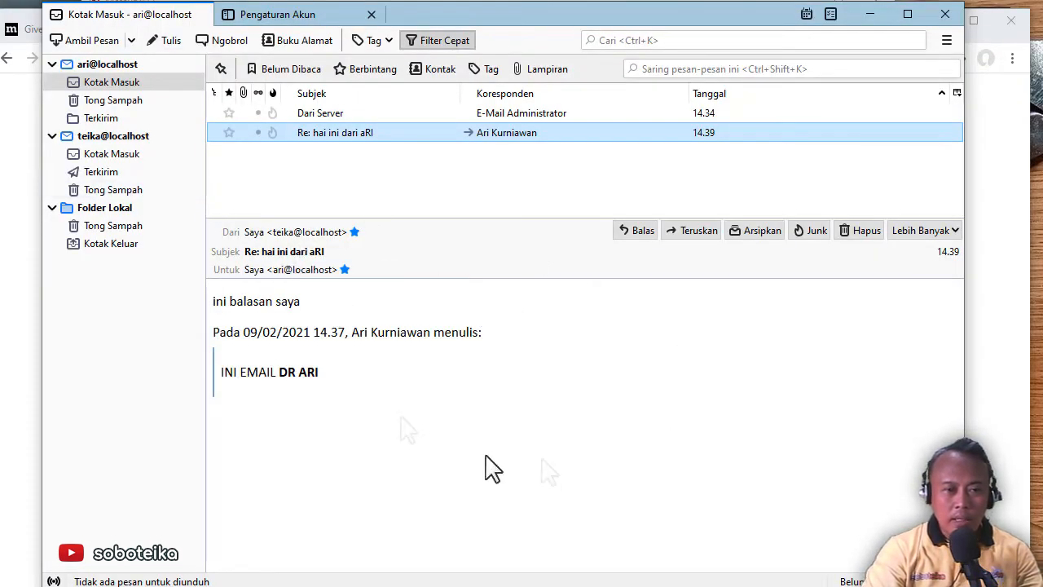
click(95, 47)
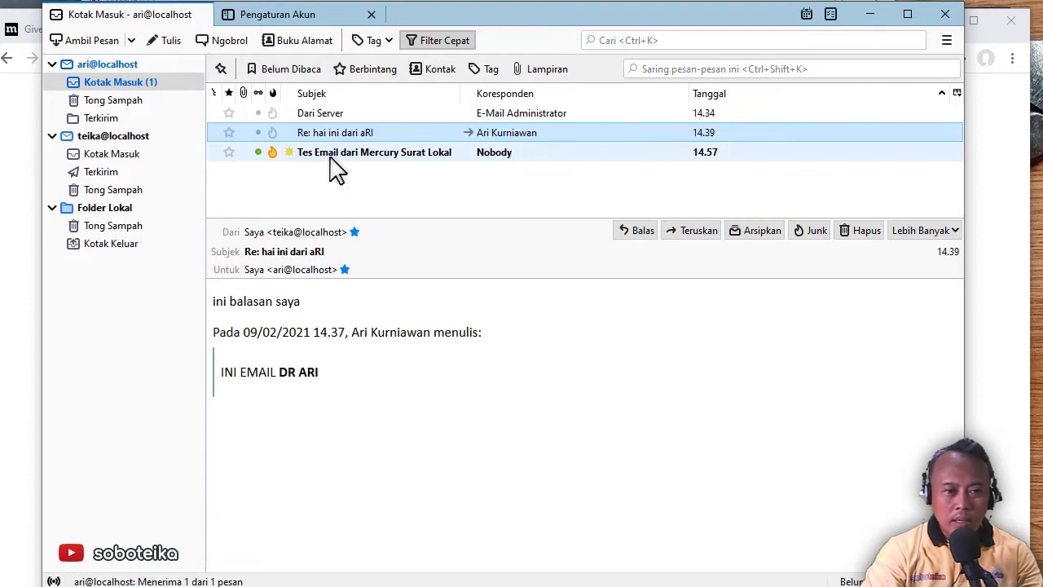
click(423, 155)
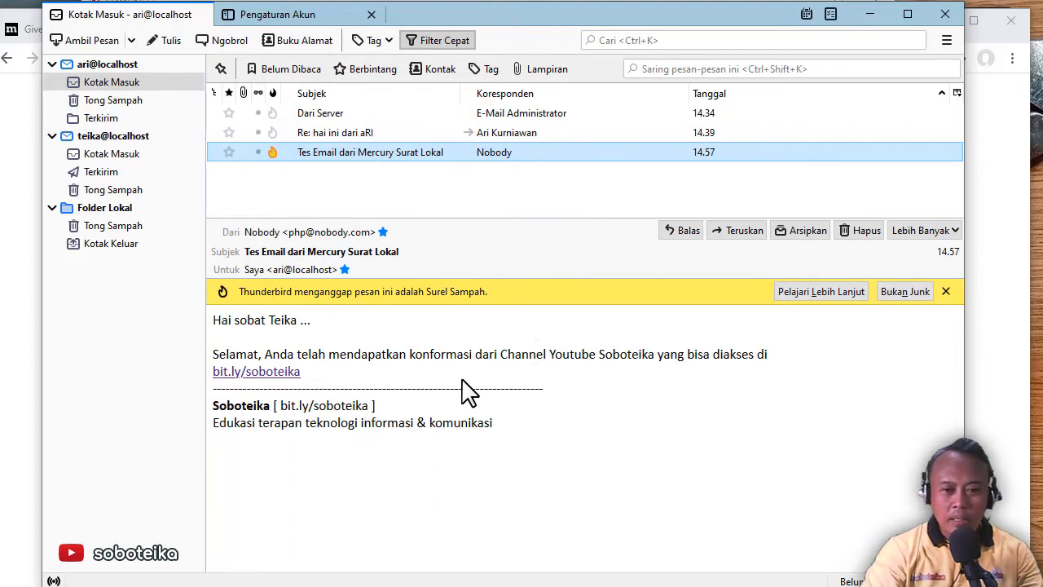
click(945, 291)
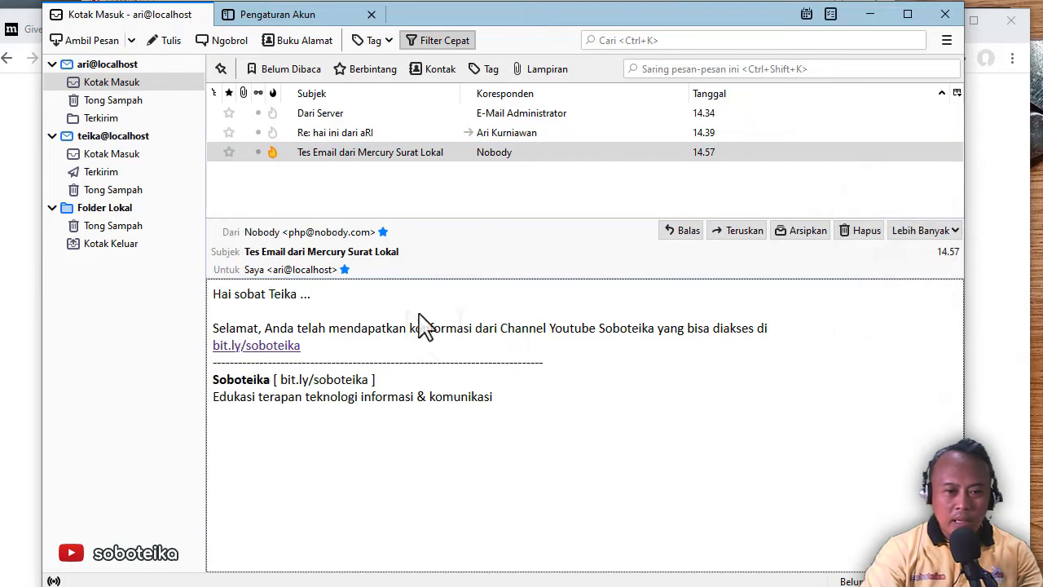
click(289, 271)
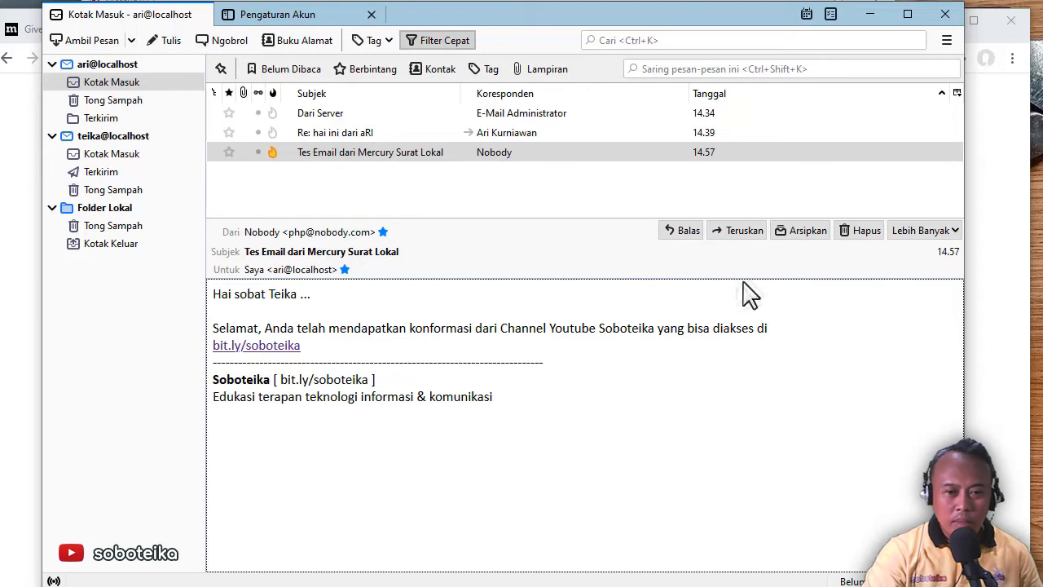
Forward the test message to the PHP sender's address and send it without saving a draft
click(737, 231)
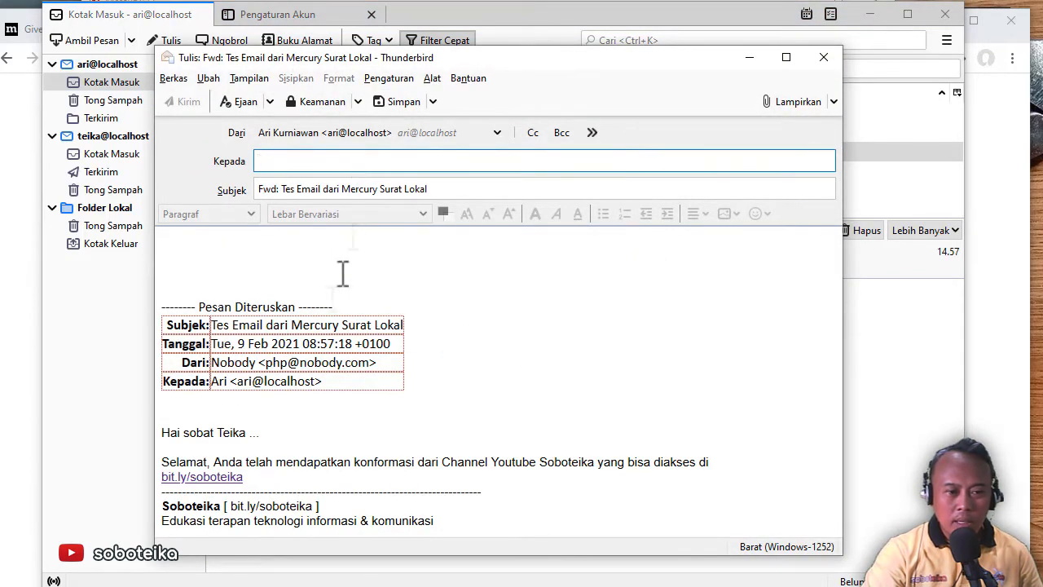
text(php@nobody.com)
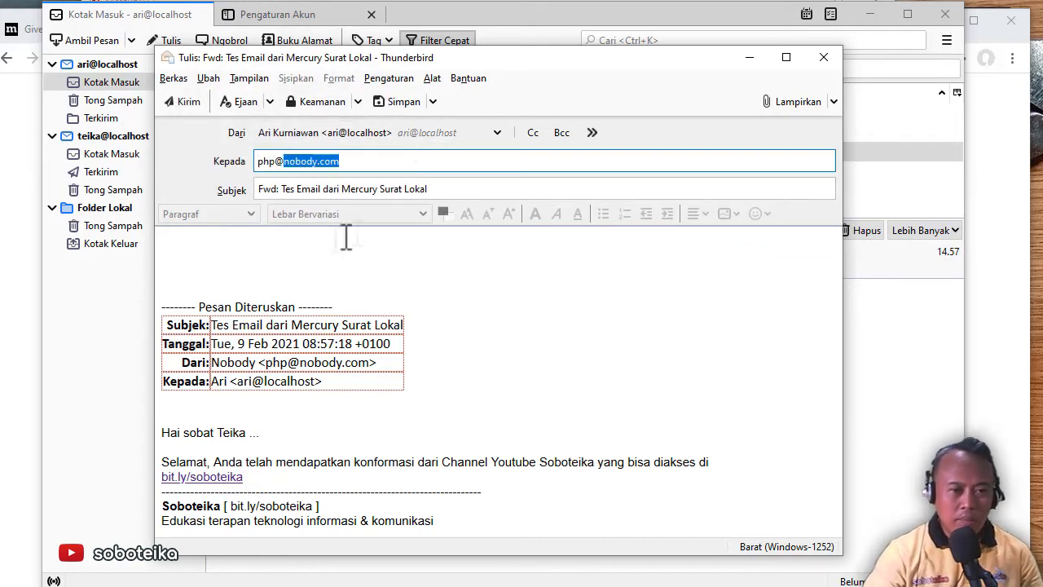
click(310, 244)
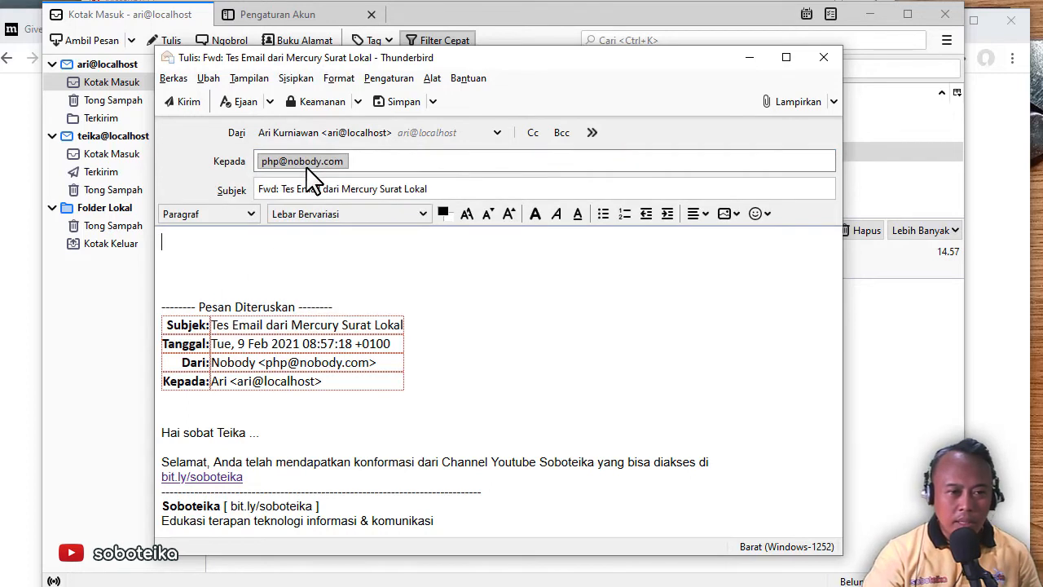
click(184, 114)
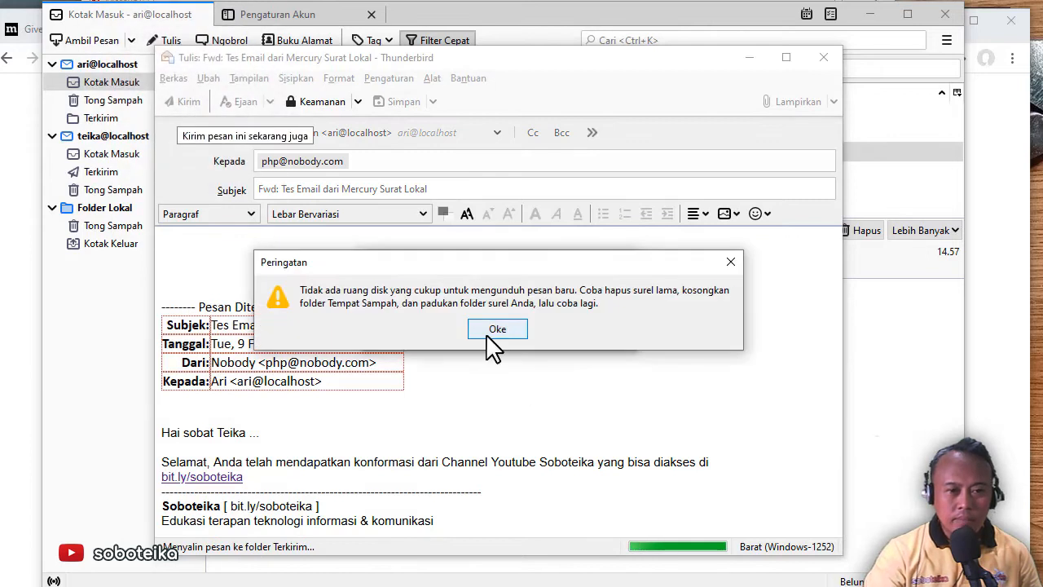
click(496, 328)
click(580, 347)
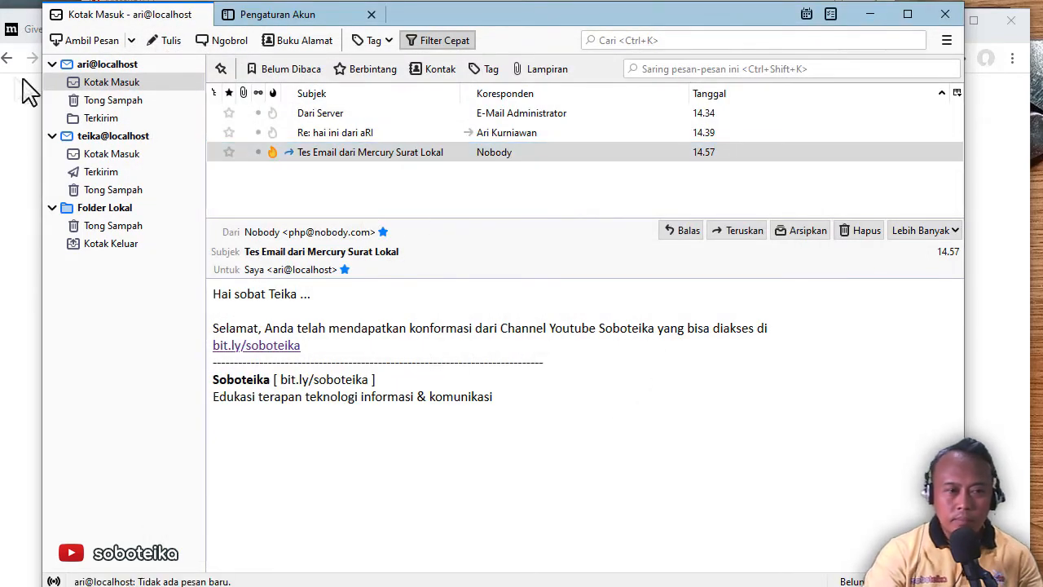
Fetch new mail and read the Delivery failure notification reporting 550 Access denied - Invalid HELO name
click(90, 40)
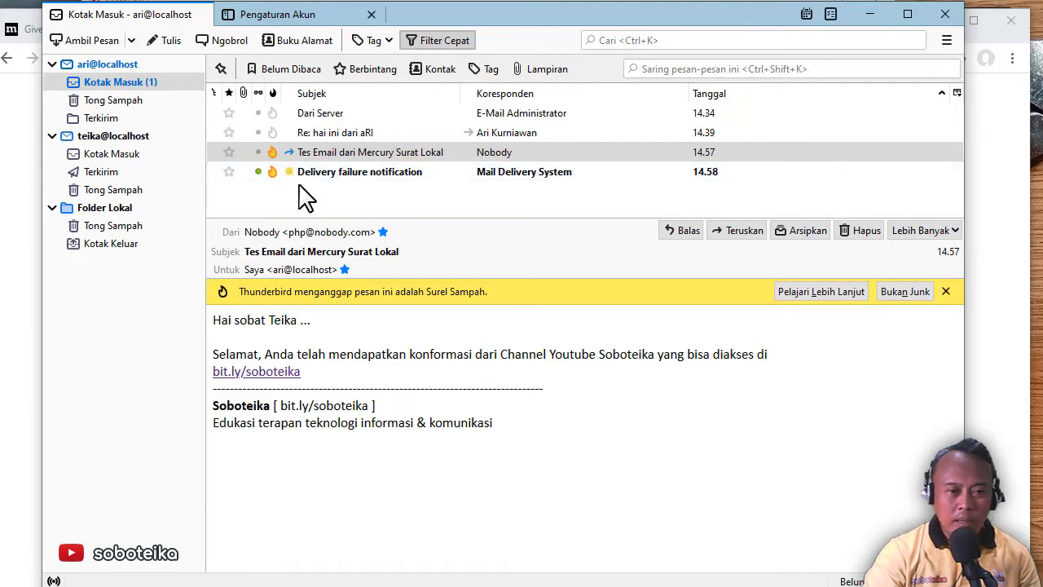
click(381, 175)
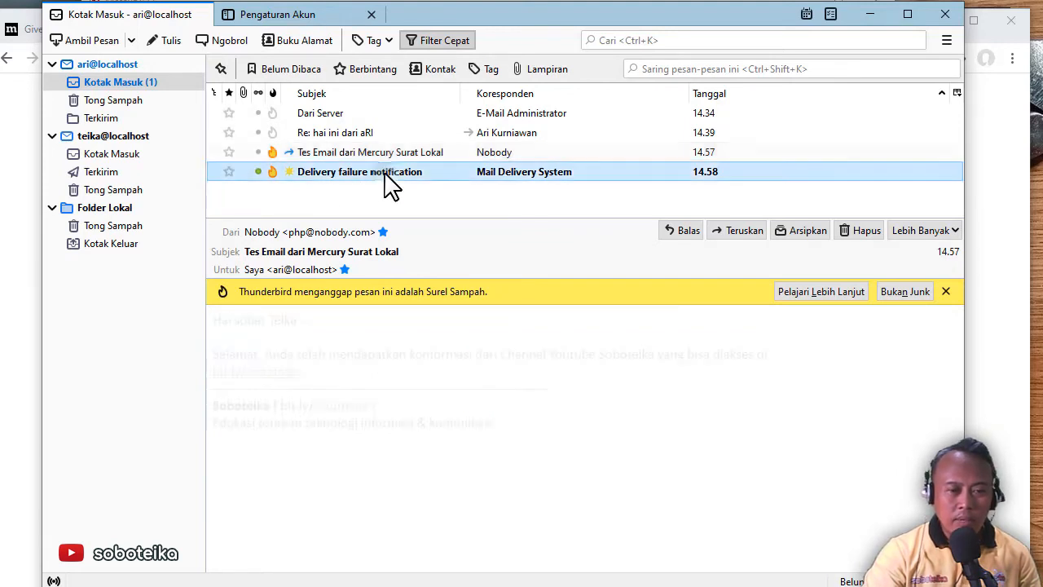
click(782, 420)
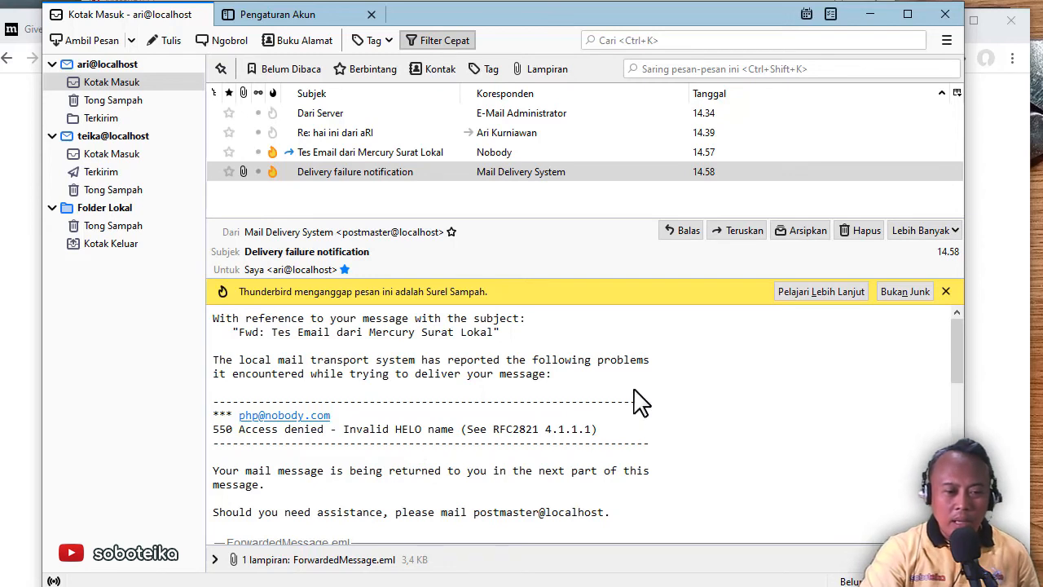
scroll(662, 400, down, 5)
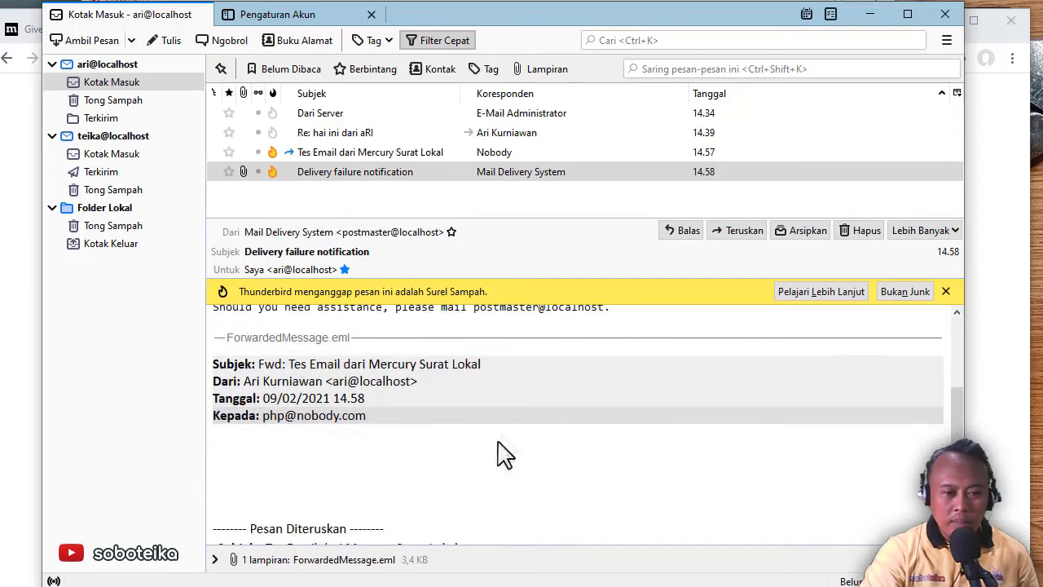
scroll(507, 443, down, 5)
scroll(506, 442, up, 10)
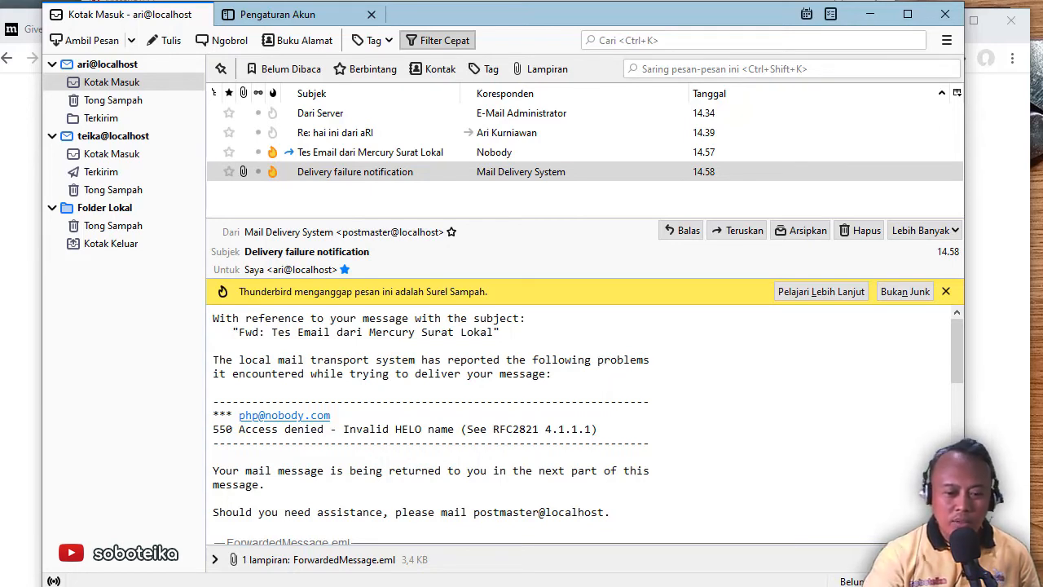
Back in VS Code, highlight the $to recipient assignment on line 3 of kirimemail.php
key(alt+Tab)
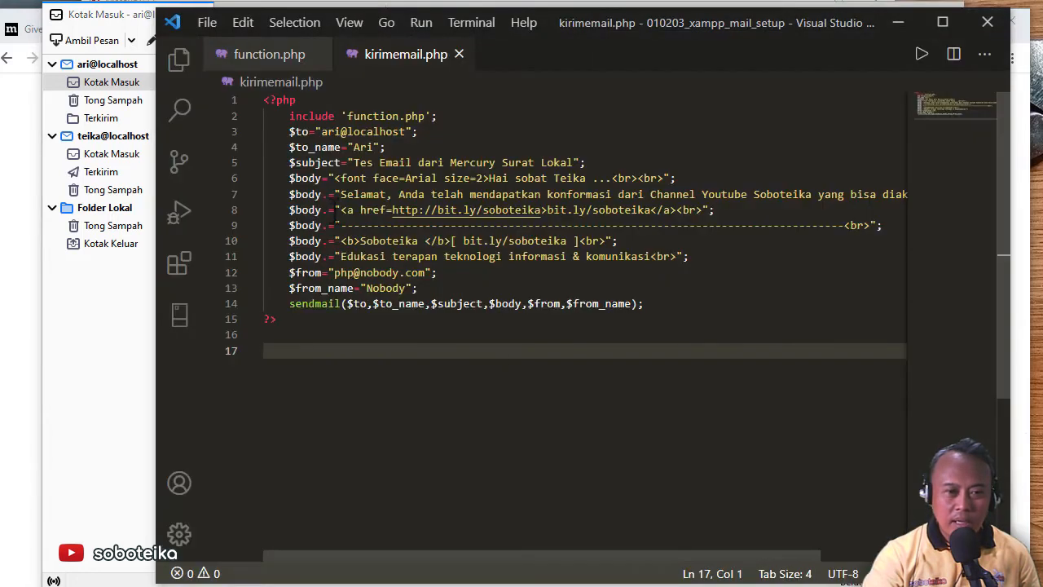
drag(419, 131, 302, 132)
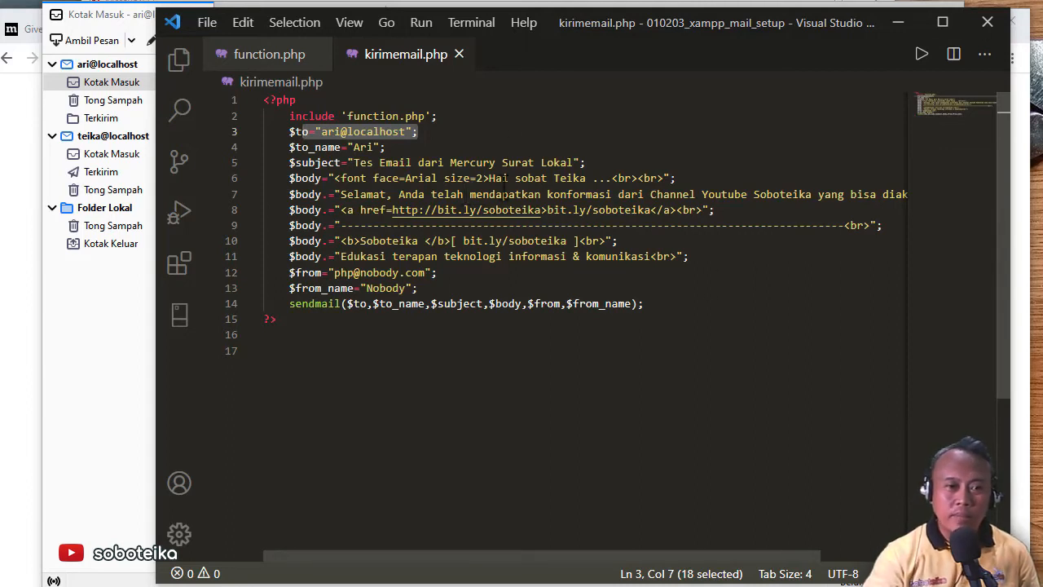
Add 'if (filter_var($to, FILTER_VALIDATE_EMAIL)) {' after the recipient line
click(503, 131)
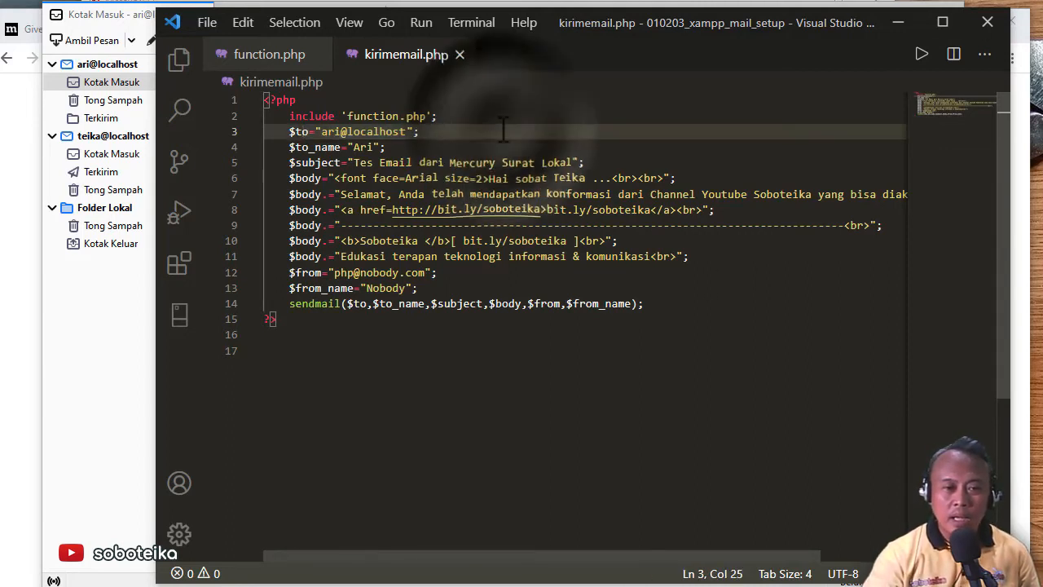
key(Return)
text(i)
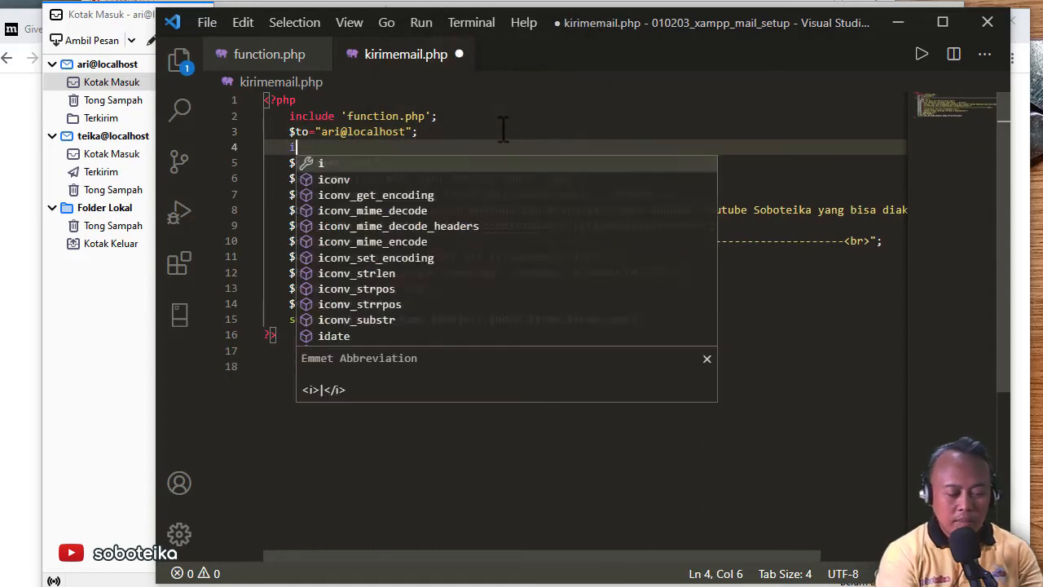
text(f (filter)
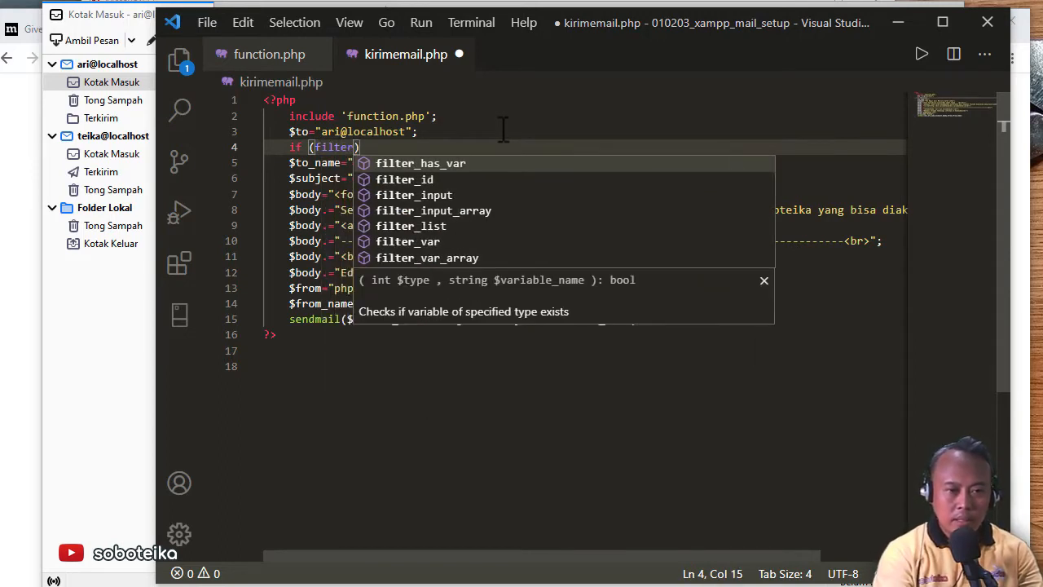
text(_var)
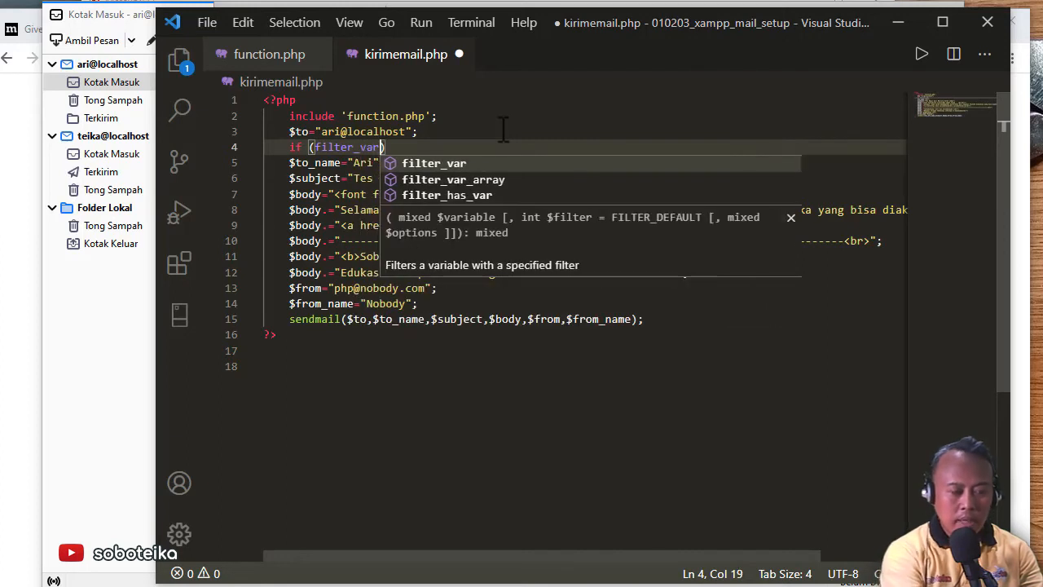
text(())
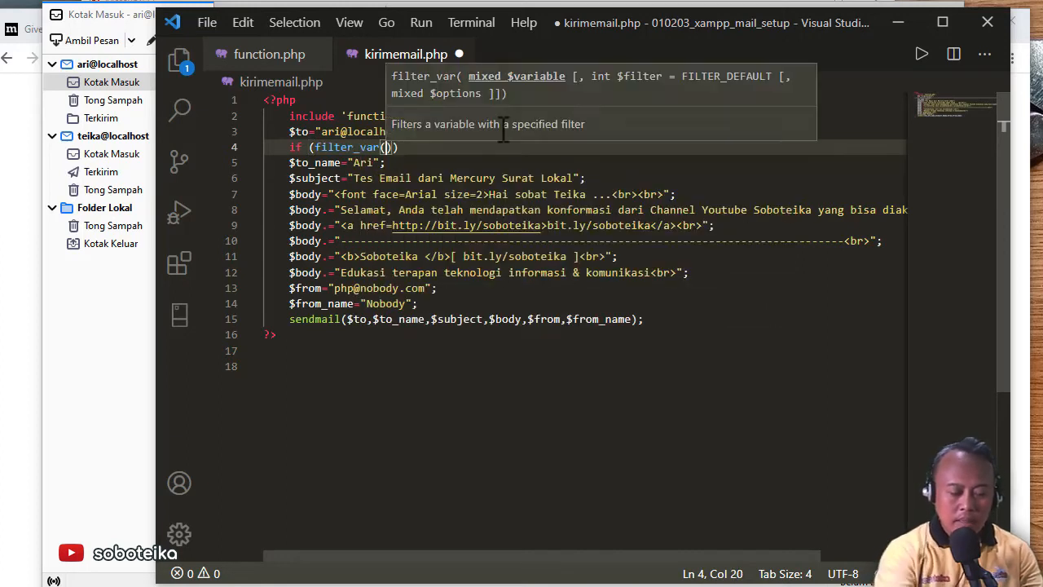
key(Left)
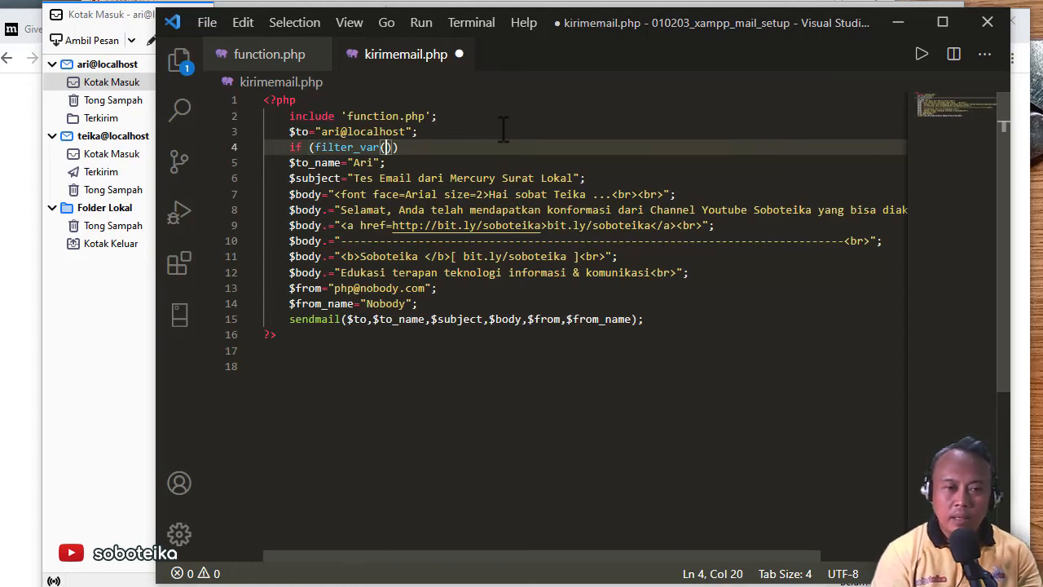
text($to)
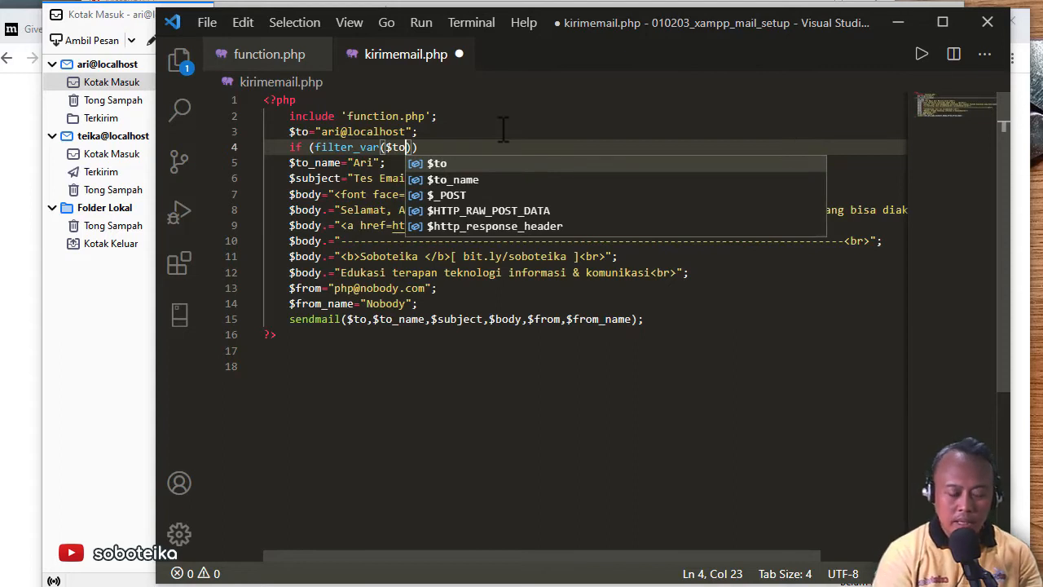
text(, )
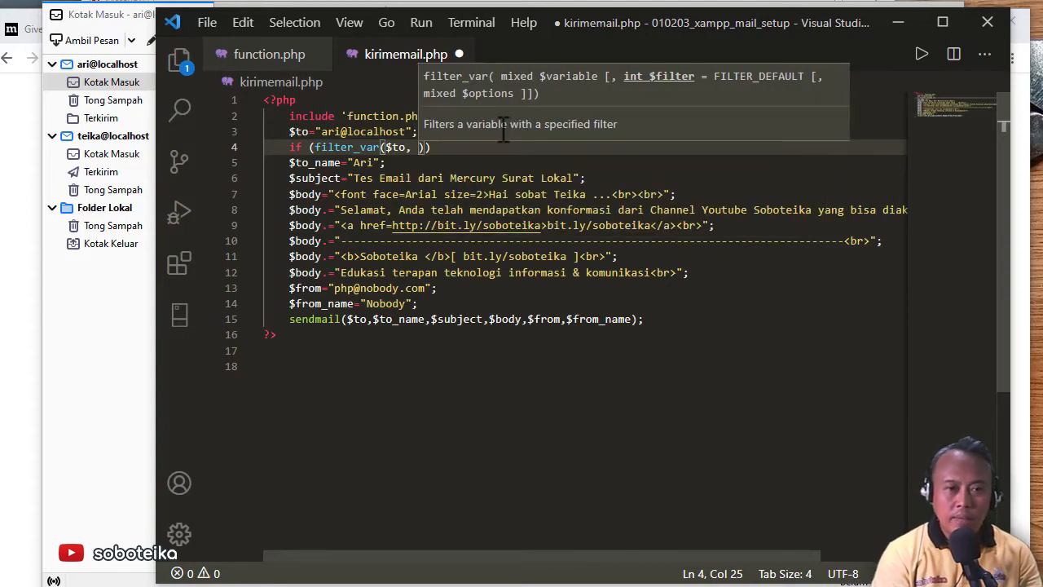
text(FILTER)
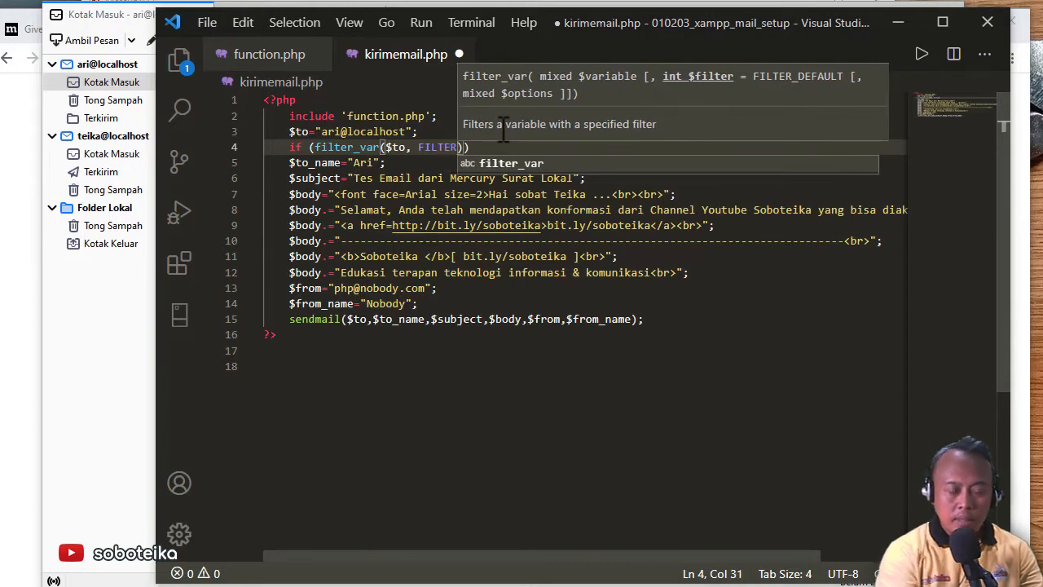
text(_)
text(VALIDAT)
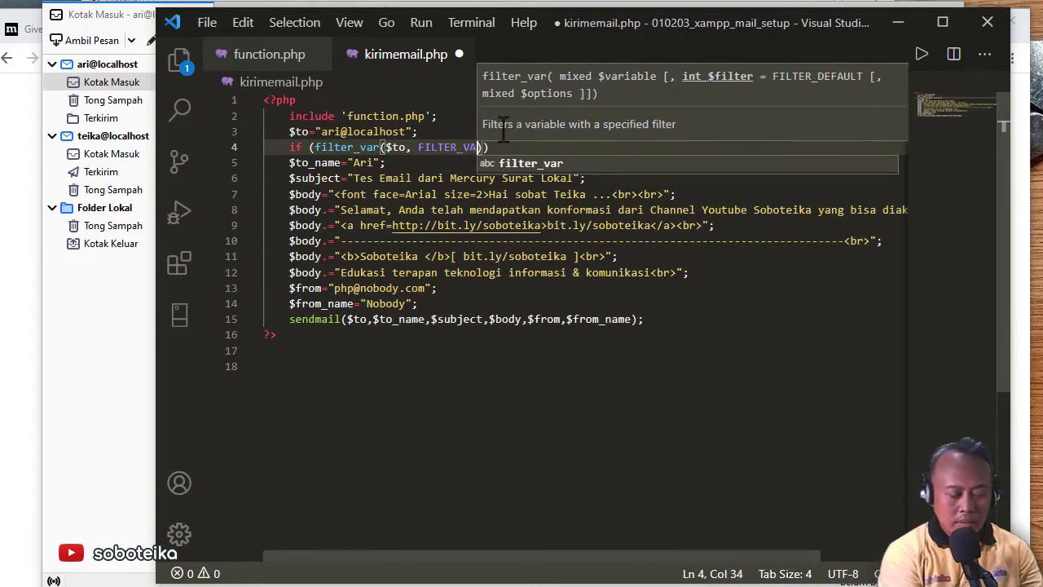
text(E_EM)
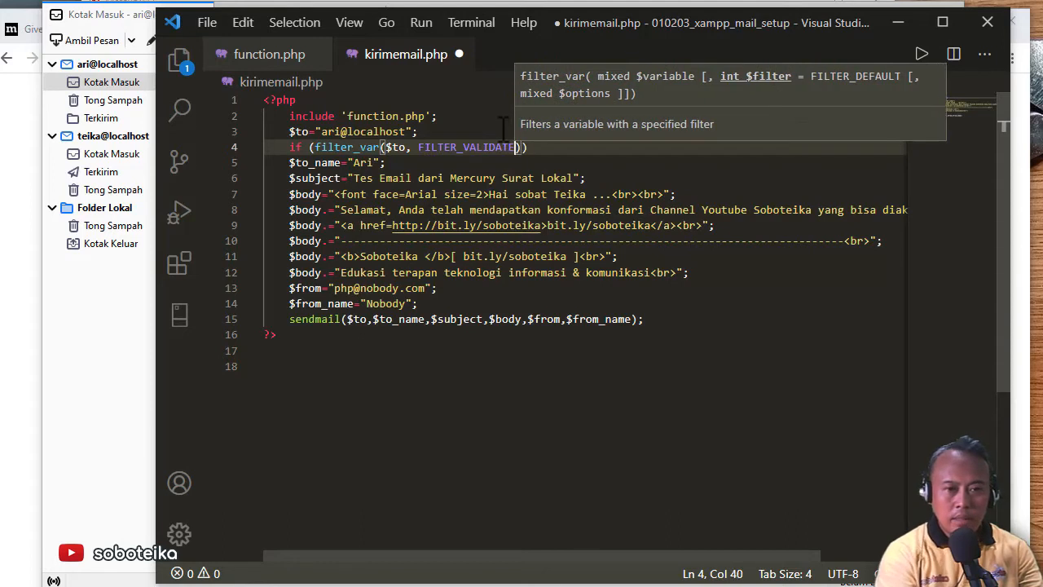
text(AIL)
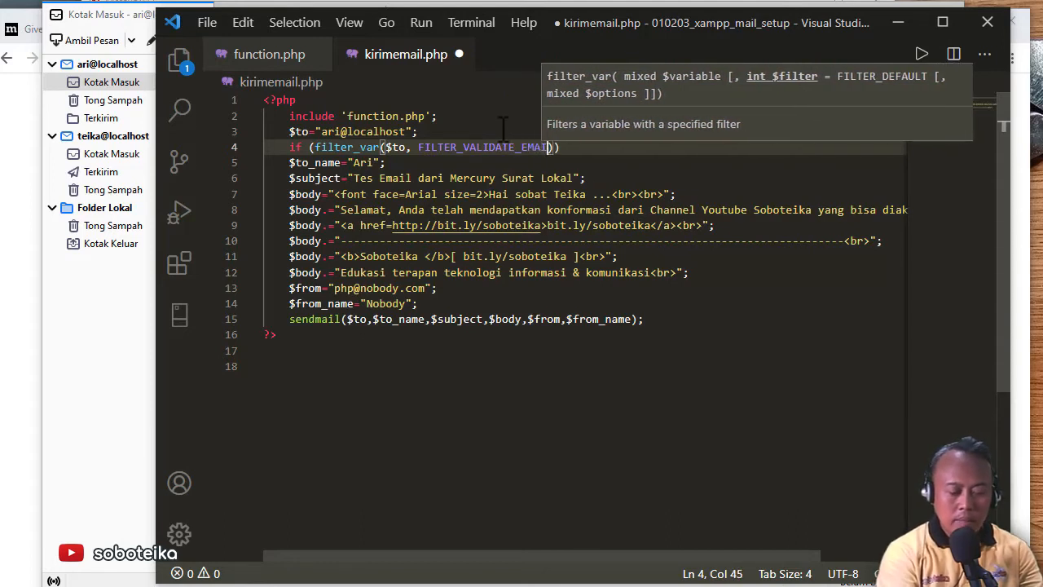
text()) )
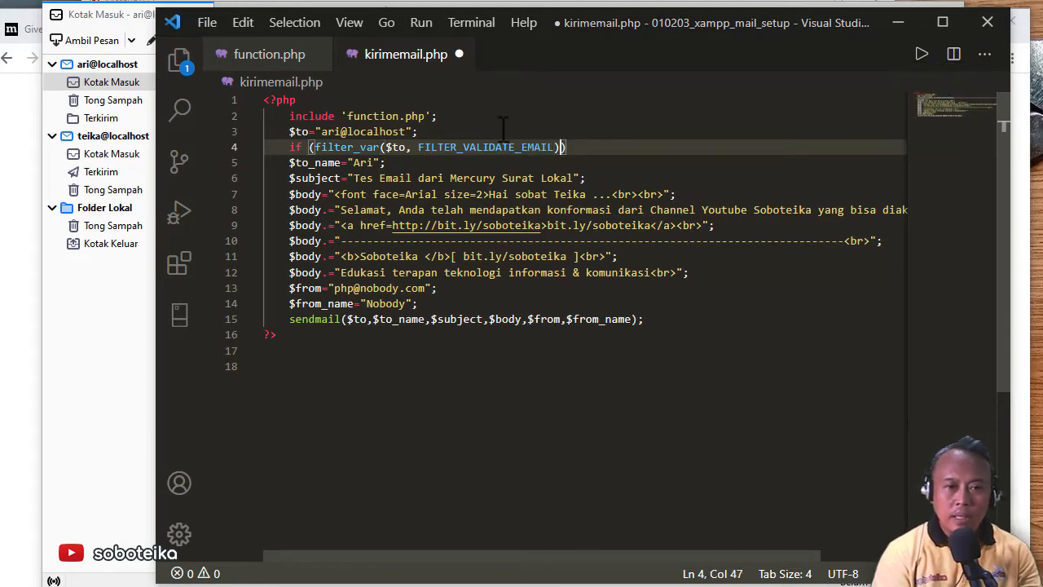
text({)
key(Delete)
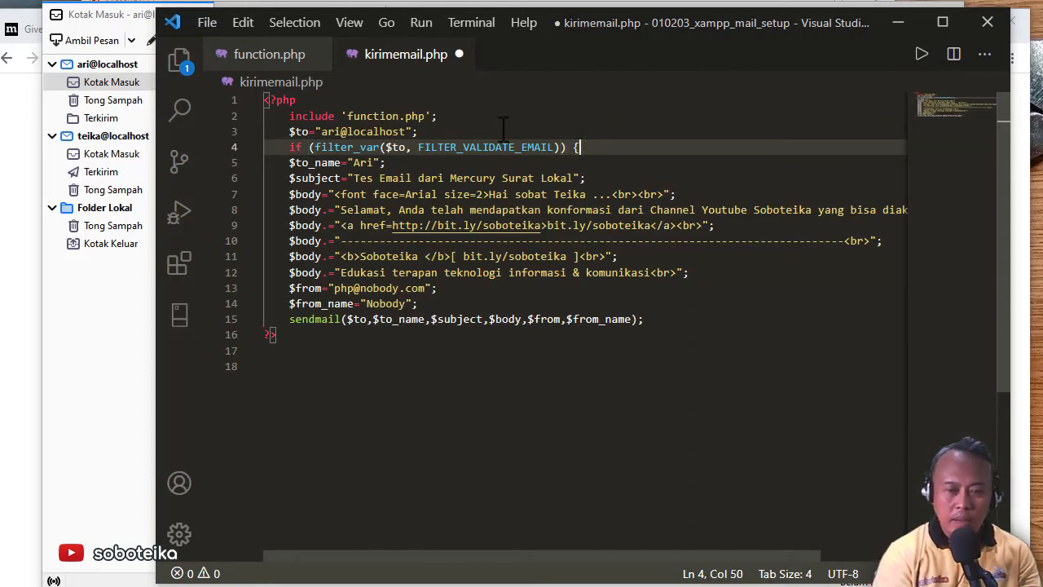
Indent the mail-sending lines, add '} else echo "format email salah ...";', and save kirimemail.php
drag(662, 324, 250, 161)
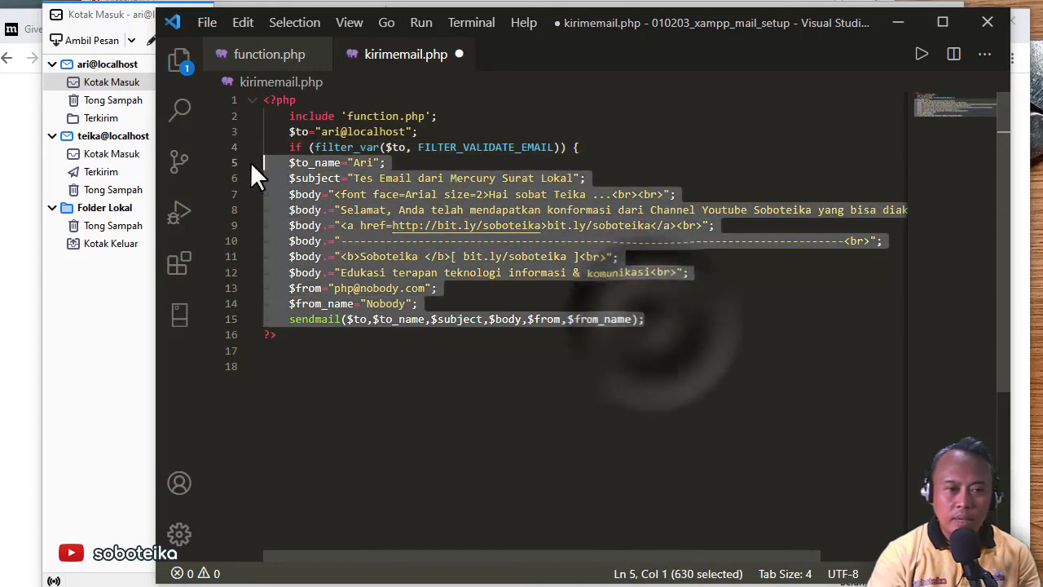
key(Tab)
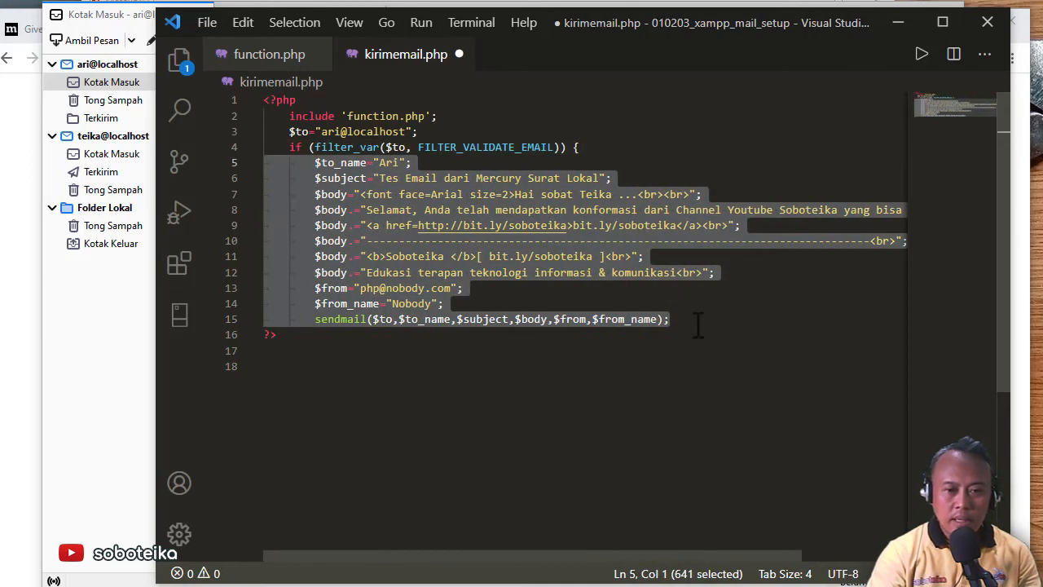
click(697, 320)
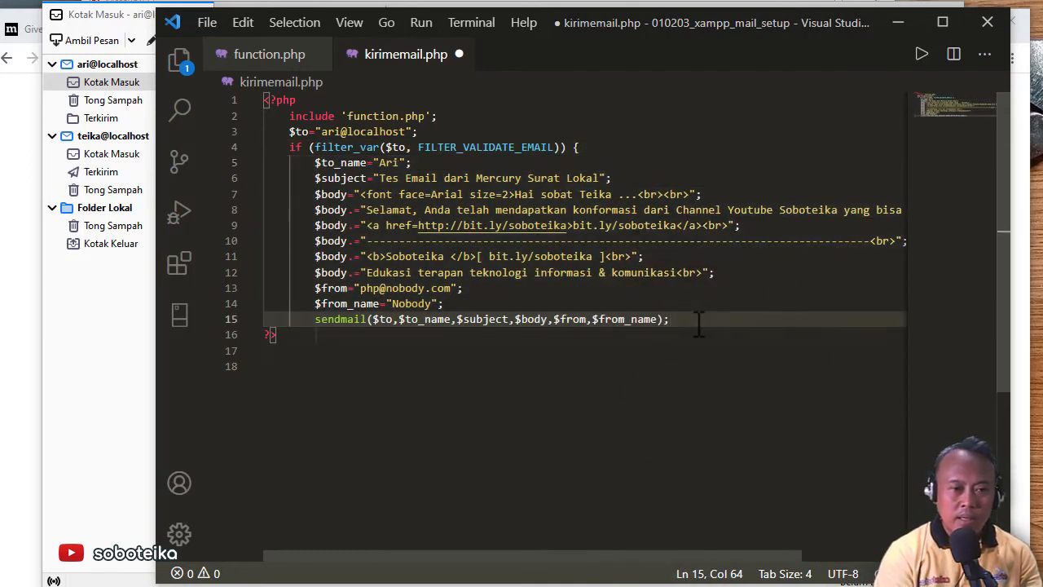
key(Return)
text(})
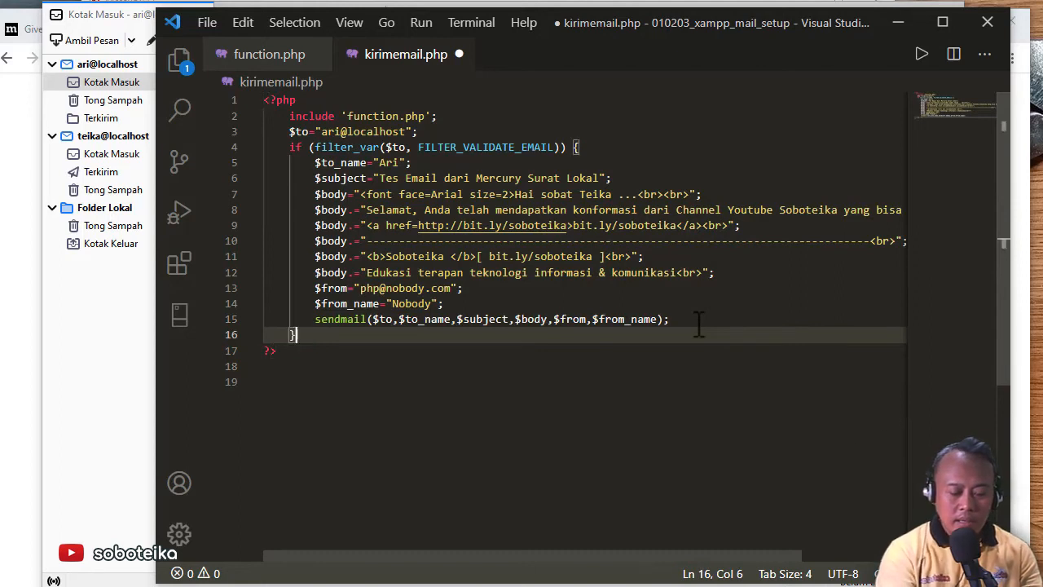
text( else)
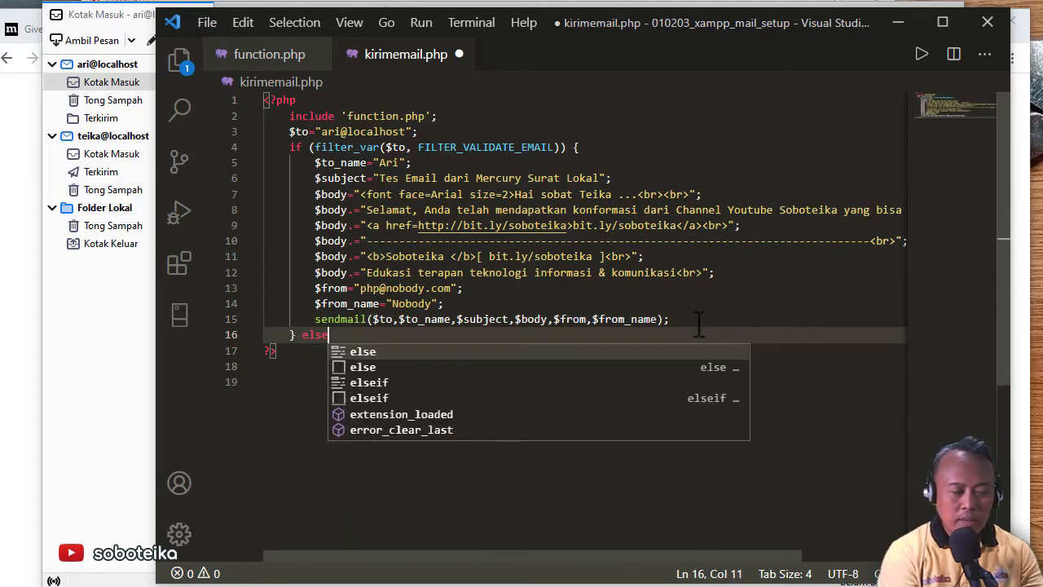
text( ec)
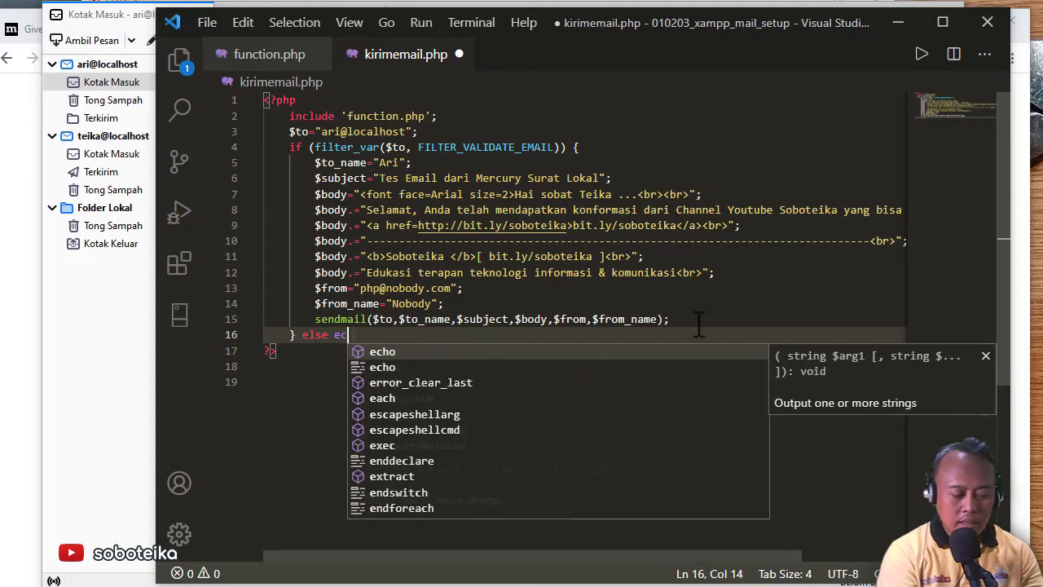
text(ho "")
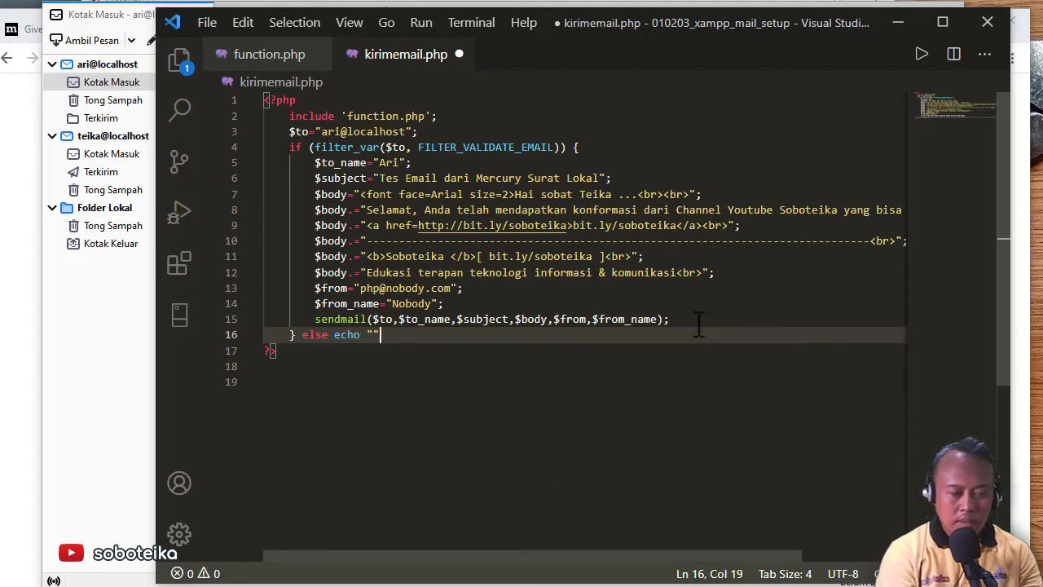
text(;)
key(Left)
key(Left)
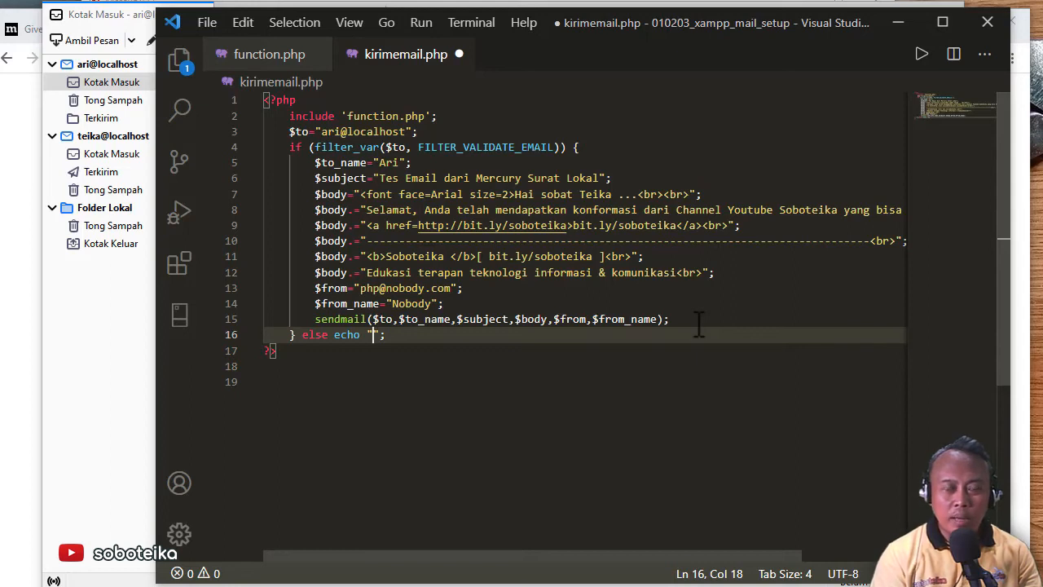
text(forma)
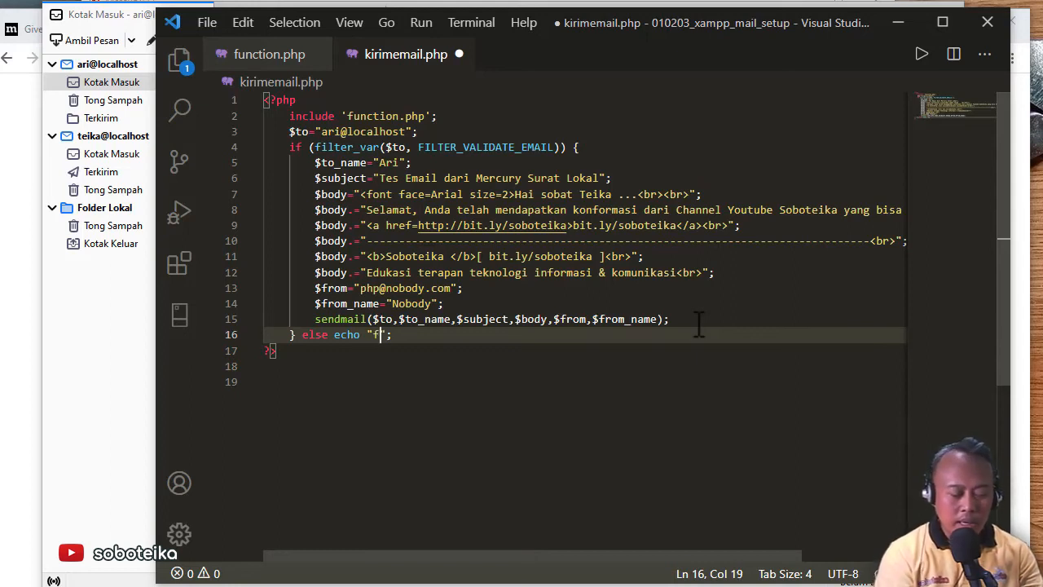
text(t email )
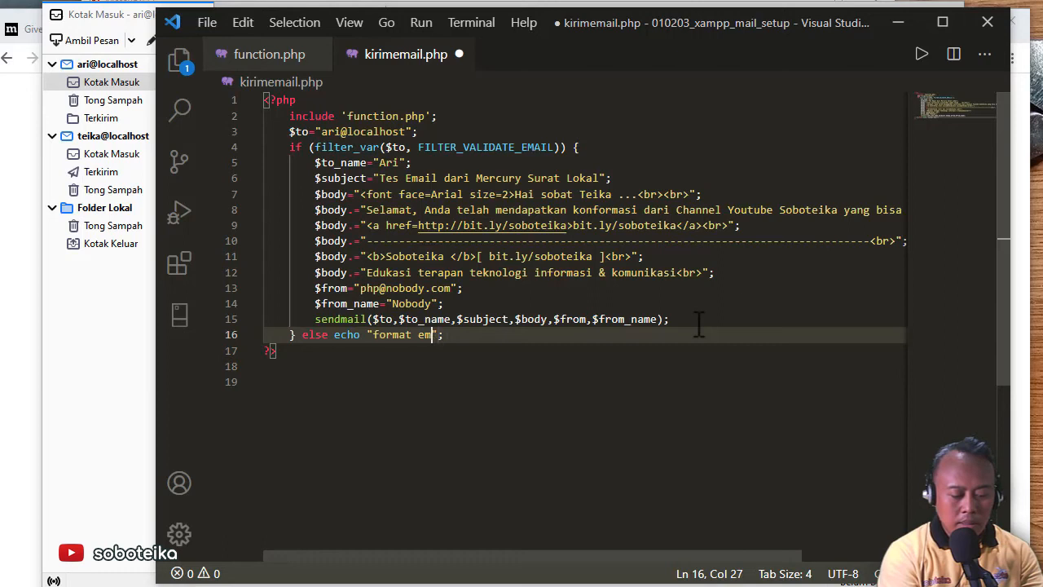
text(salah ..)
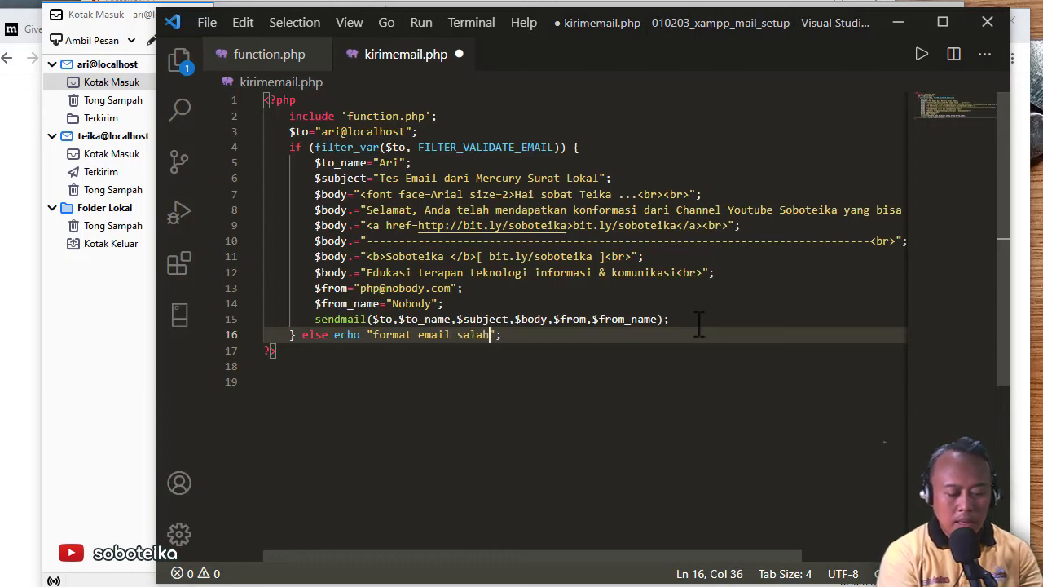
text(.)
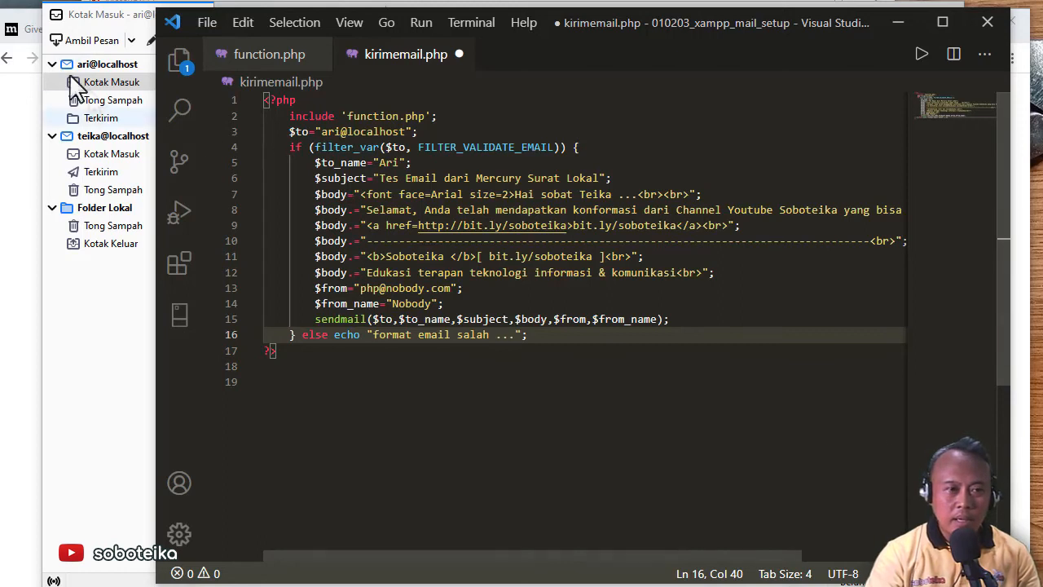
click(211, 28)
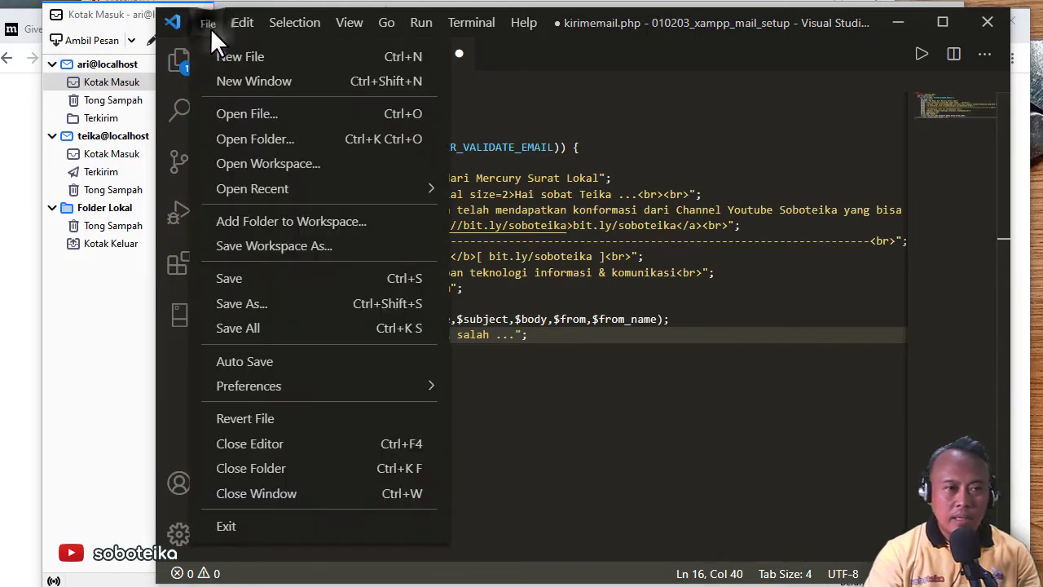
click(282, 279)
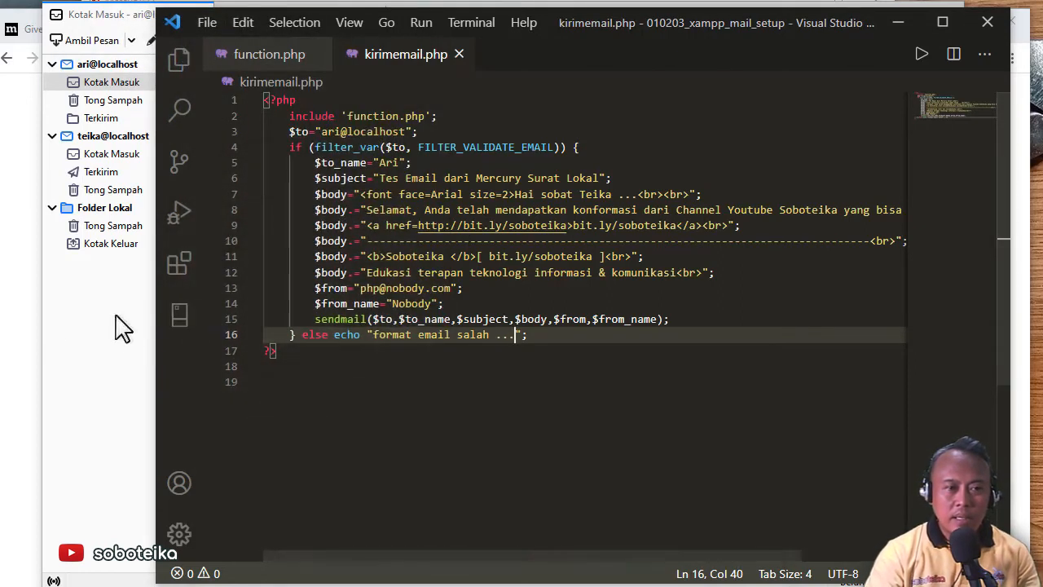
Reload kirimemail.php in Chrome to see 'format email salah ...', then return to VS Code
click(28, 334)
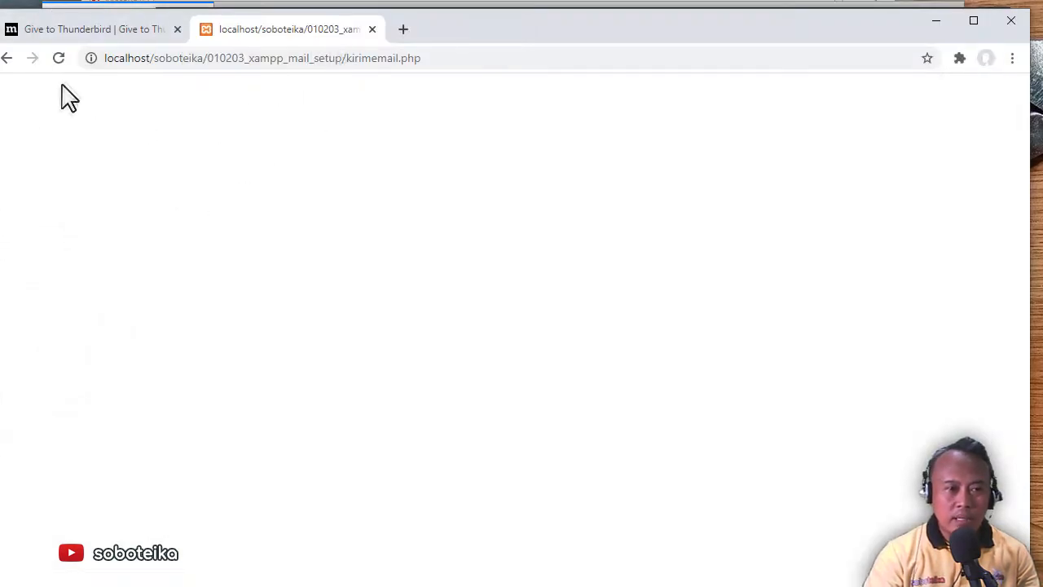
click(58, 59)
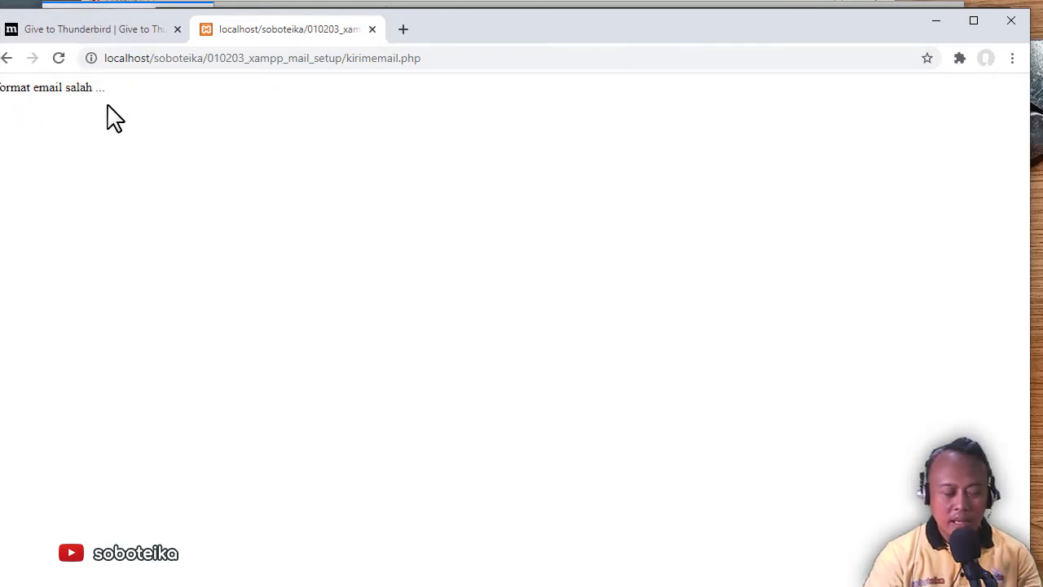
key(alt+Tab)
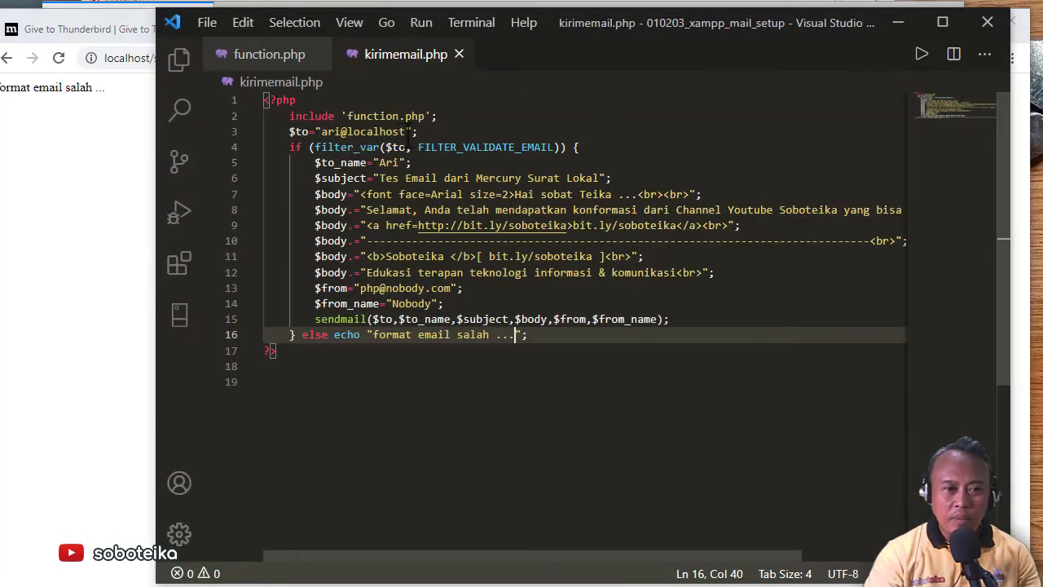
Change the recipient domain to soboteika.xyz, save kirimemail.php, and reload it in Chrome
click(405, 131)
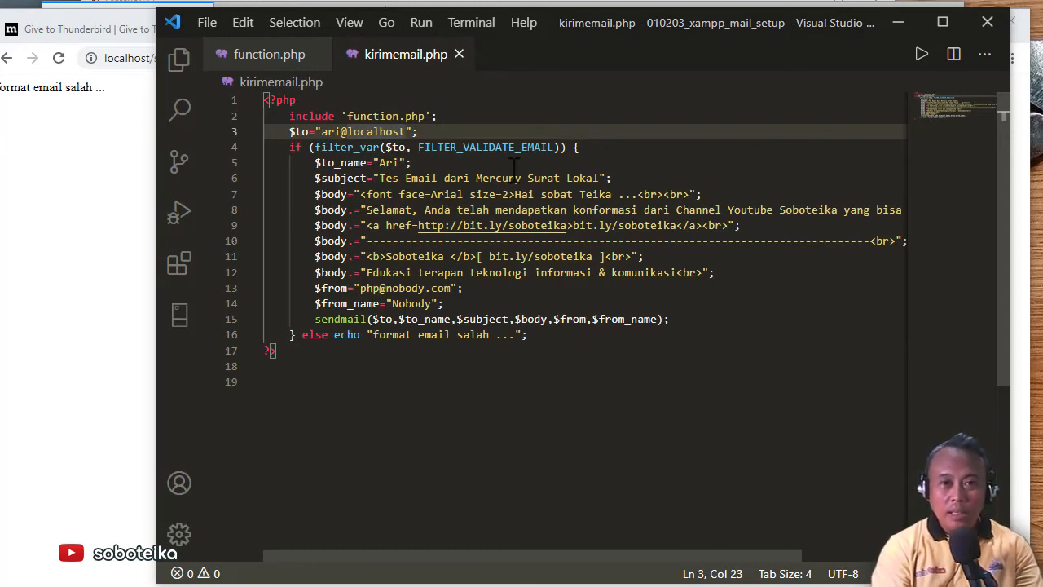
key(BackSpace)
key(BackSpace)
key(BackSpace)
key(BackSpace)
key(BackSpace)
key(BackSpace)
key(BackSpace)
key(BackSpace)
key(BackSpace)
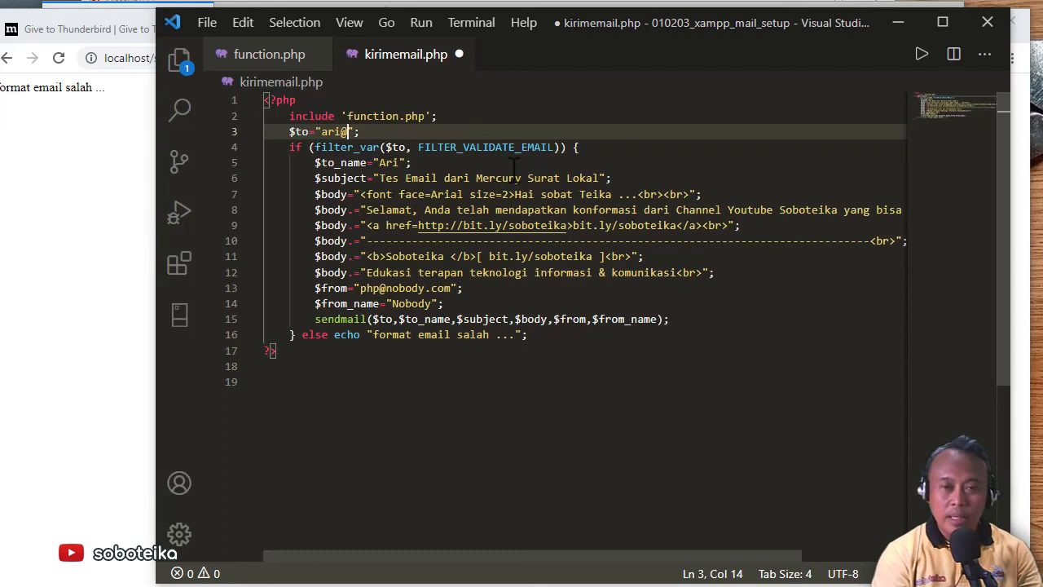
text(soboteika)
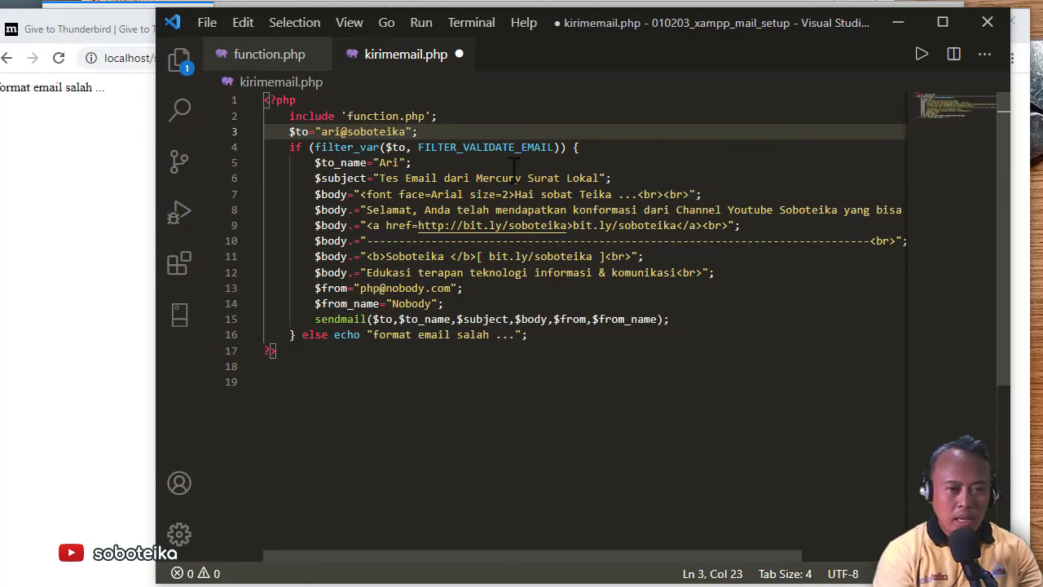
text(.xyz)
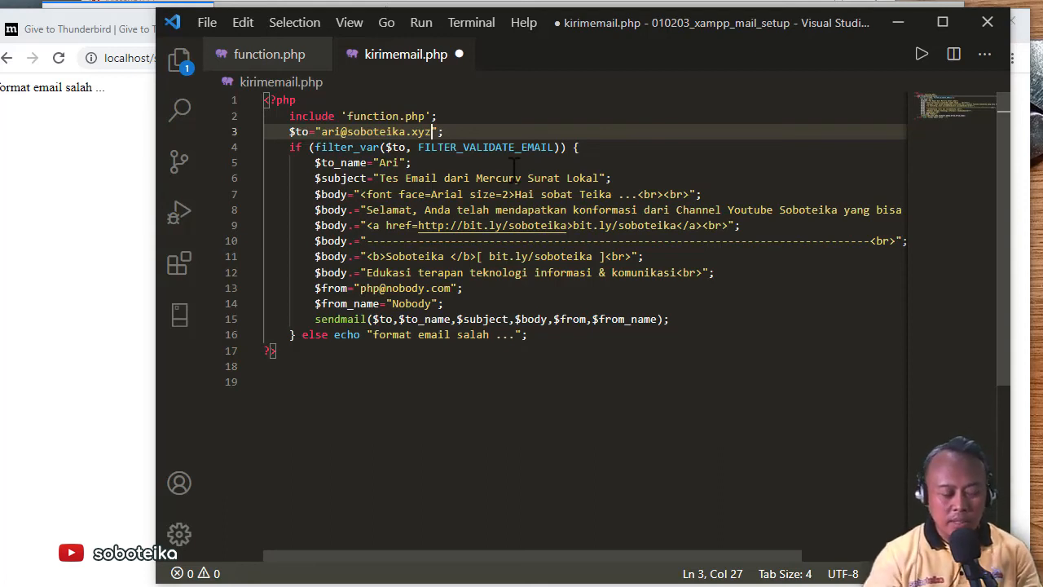
key(ctrl+s)
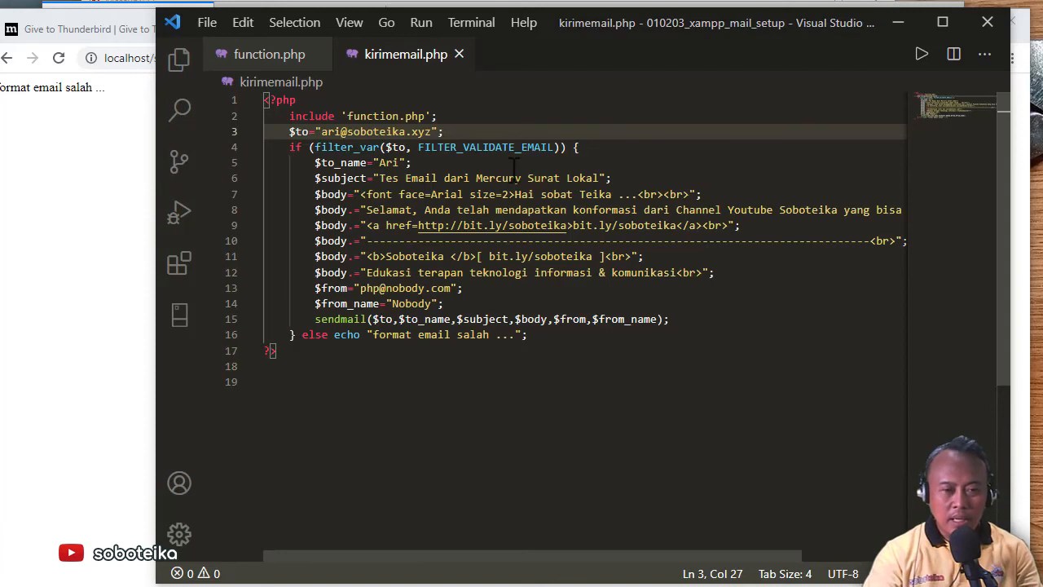
click(82, 167)
click(59, 58)
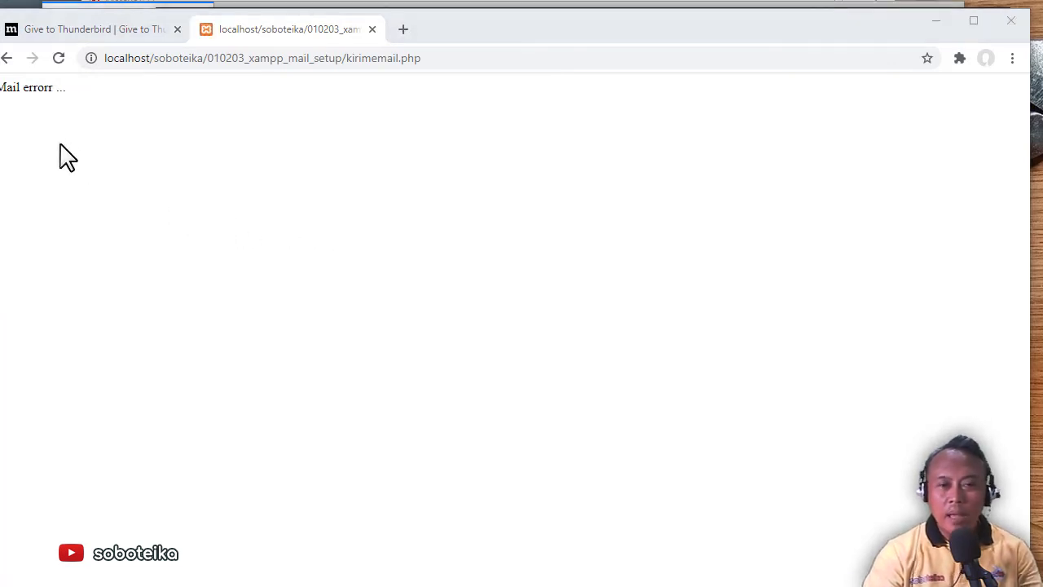
After the page shows 'Mail errorr ...', return to VS Code
key(alt+Tab)
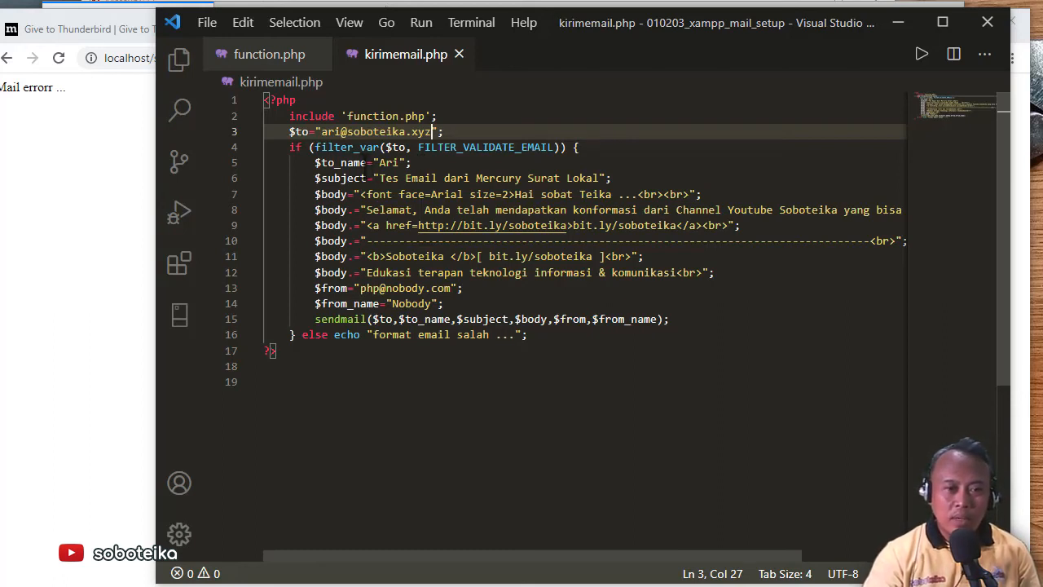
Highlight the soboteika.xyz domain on line 3, then bring up the XAMPP Control Panel
drag(347, 132, 431, 131)
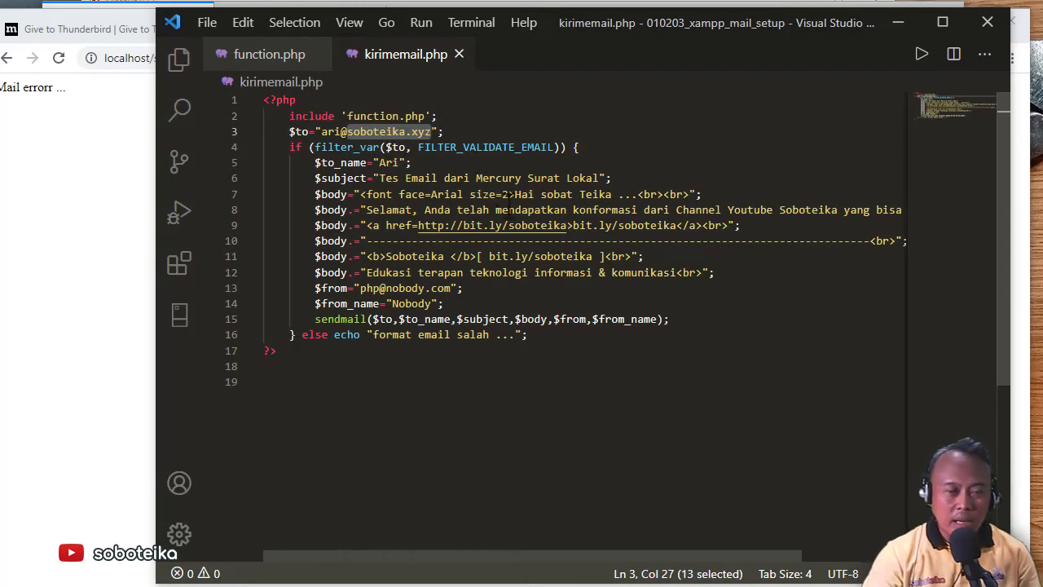
click(502, 209)
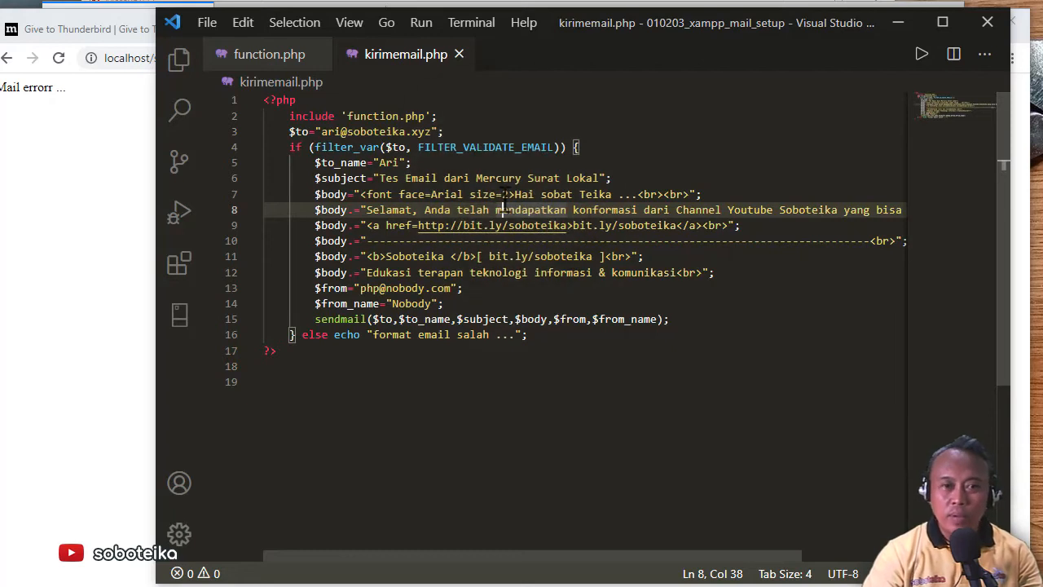
key(alt+Tab)
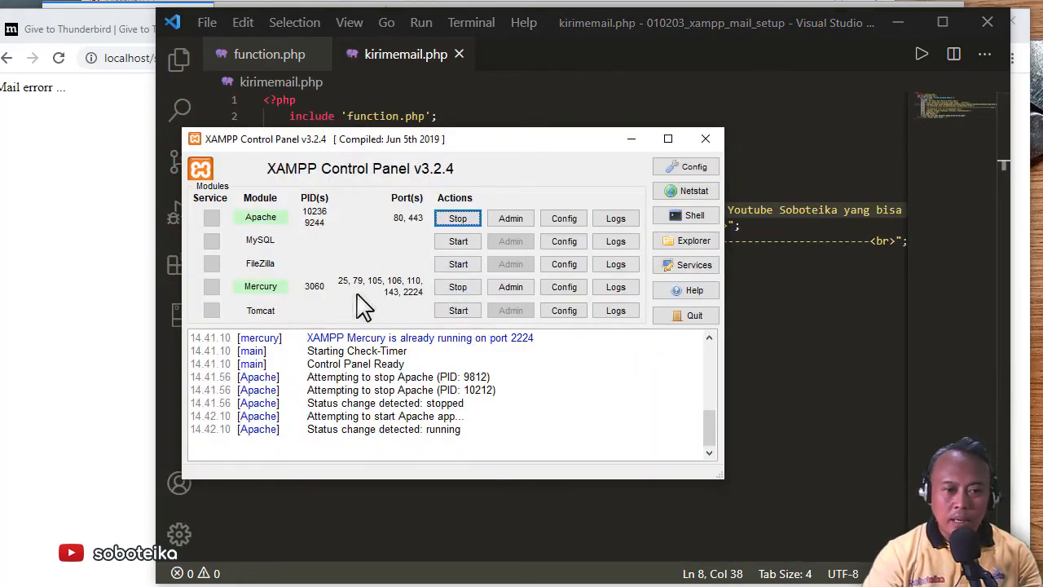
Open MERCURY.INI in Notepad from the Mercury row's Config list
drag(554, 145, 526, 110)
click(544, 249)
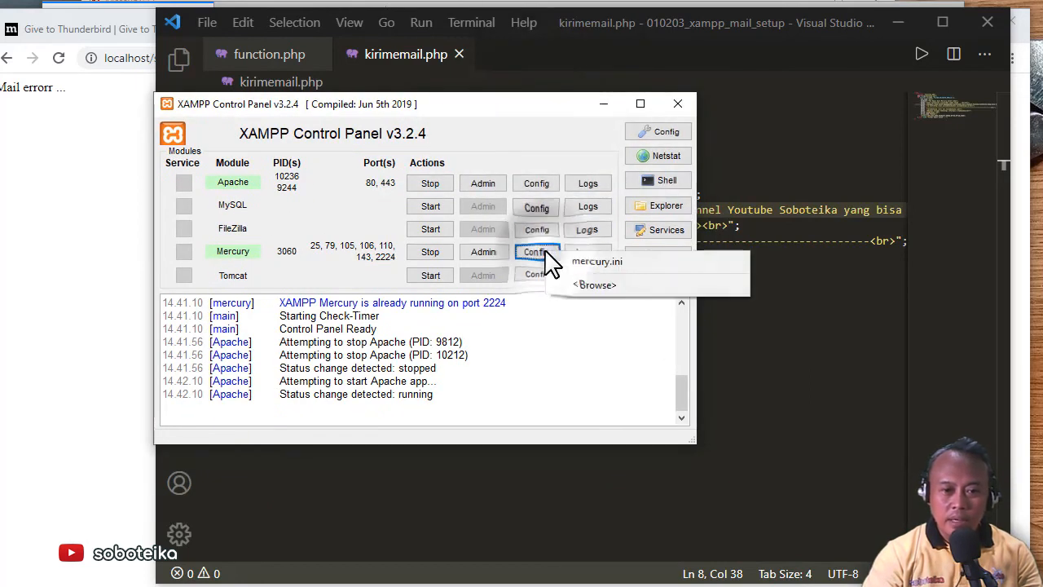
click(622, 263)
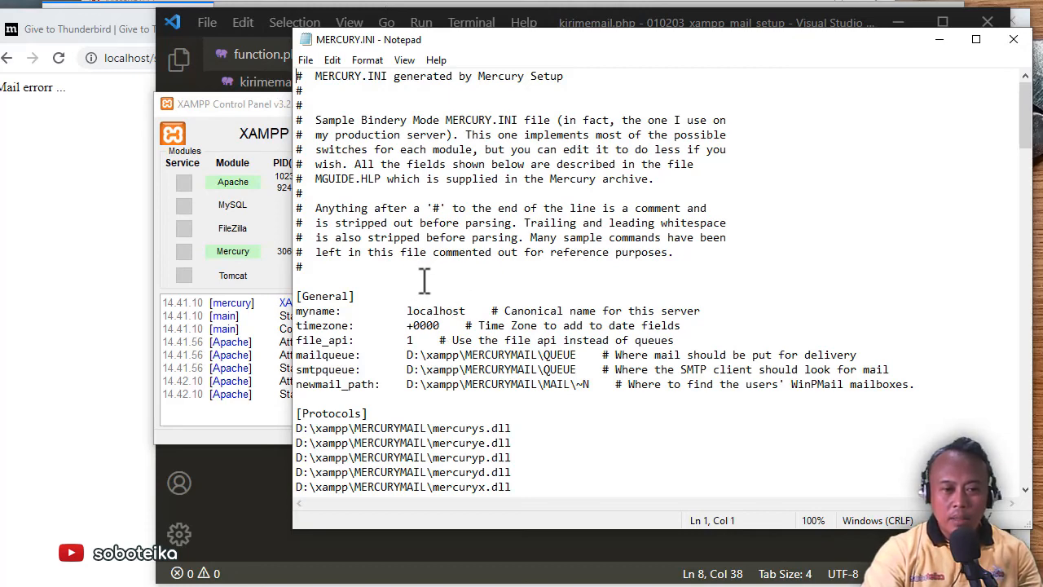
Add 'localhost : soboteika.xyz' above the first [Domains] entry and save MERCURY.INI
scroll(427, 278, down, 15)
scroll(424, 284, down, 5)
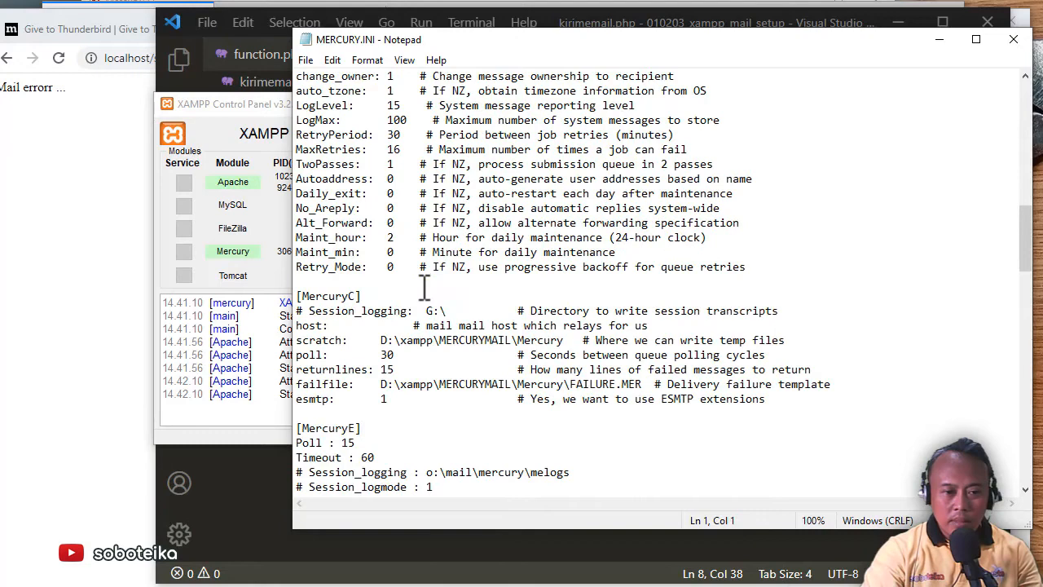
scroll(423, 287, down, 17)
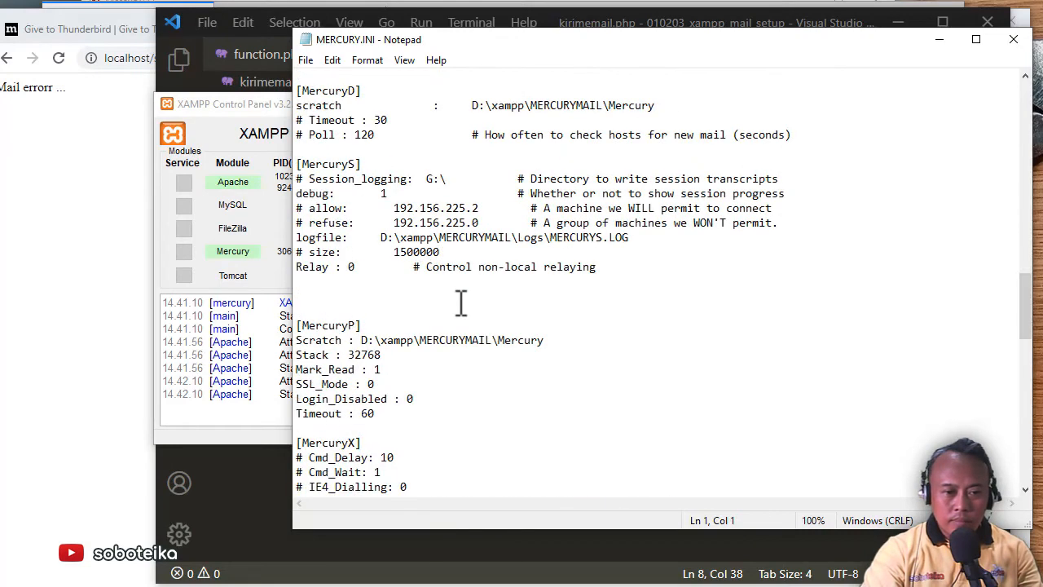
scroll(474, 318, down, 4)
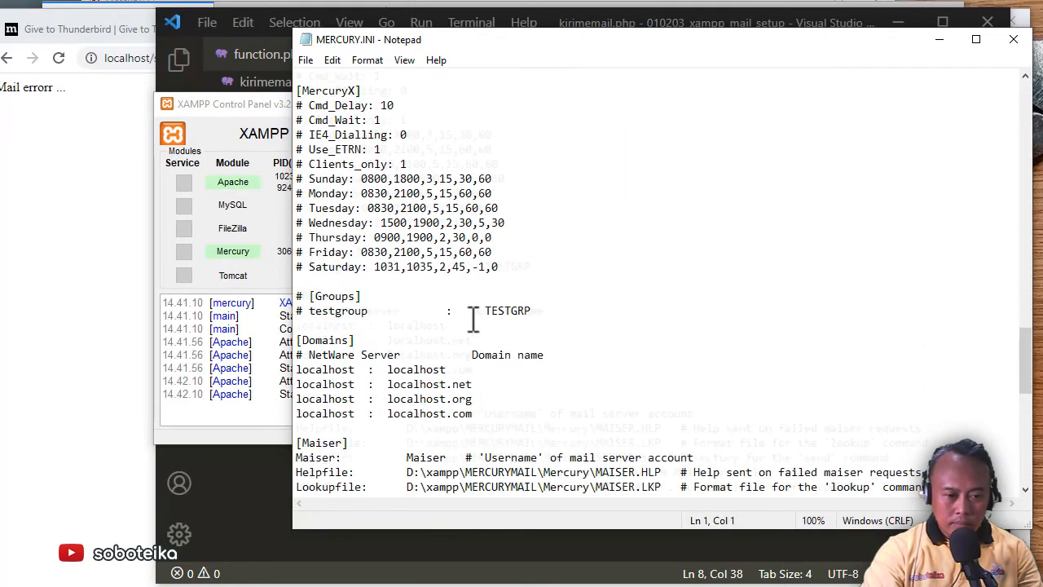
scroll(453, 342, down, 2)
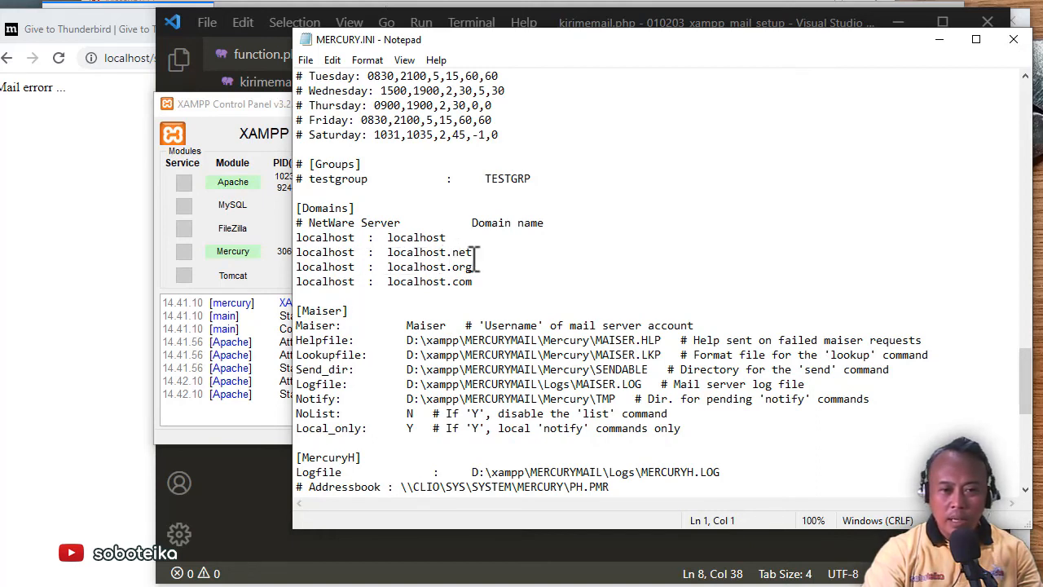
click(303, 252)
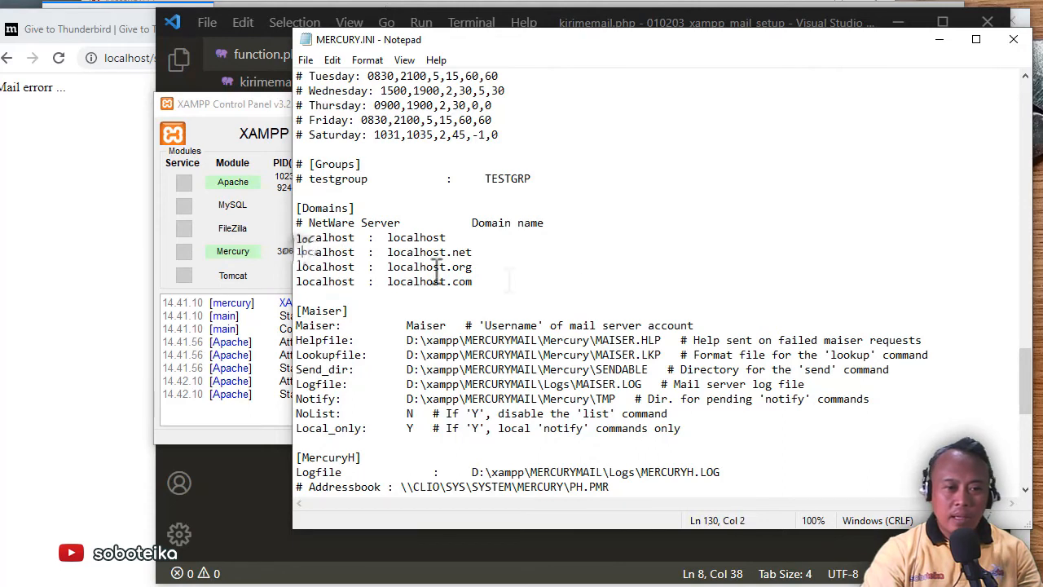
key(Up)
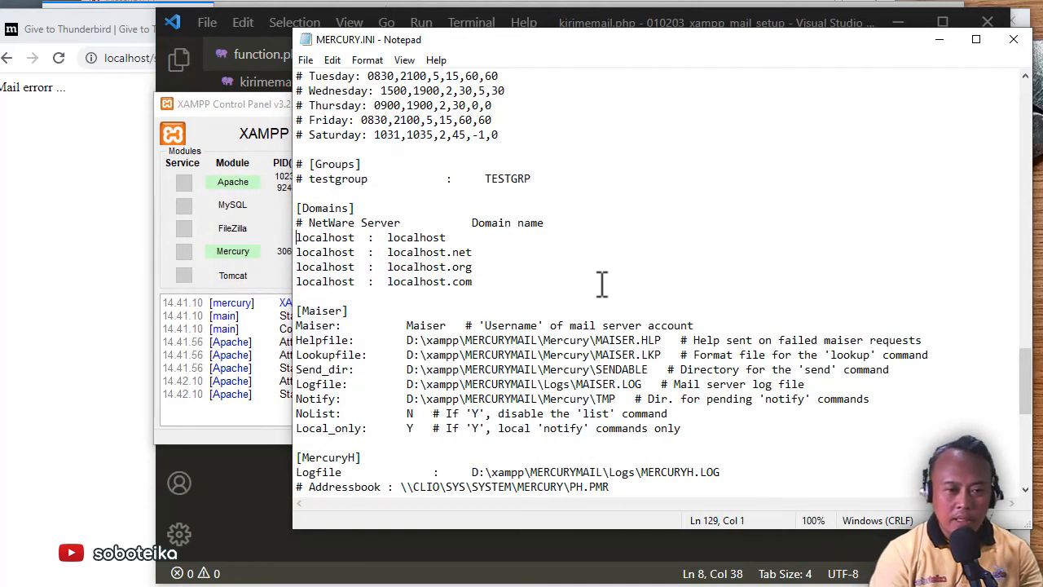
key(Return)
key(Up)
text(local)
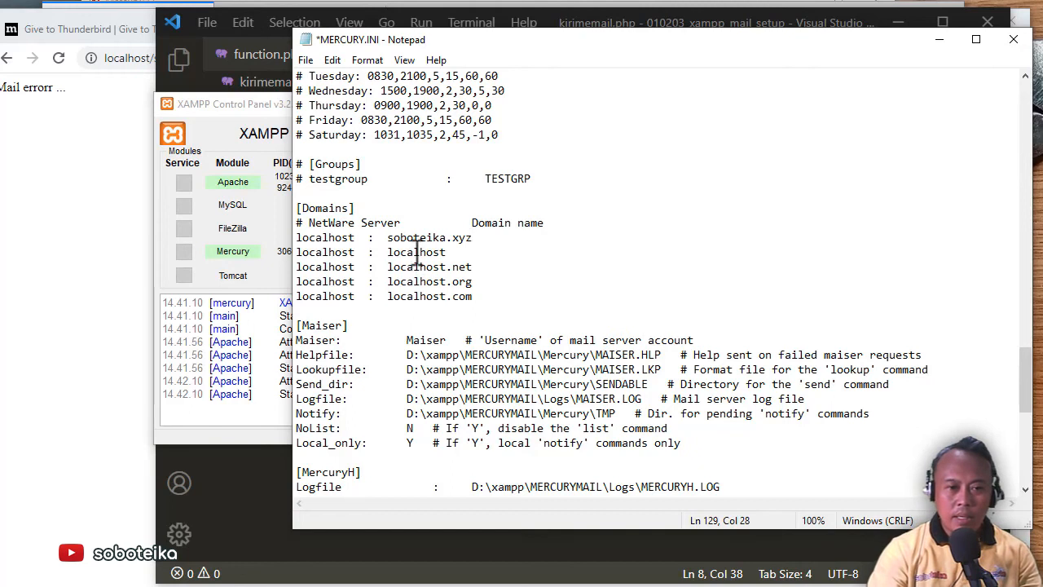
click(307, 61)
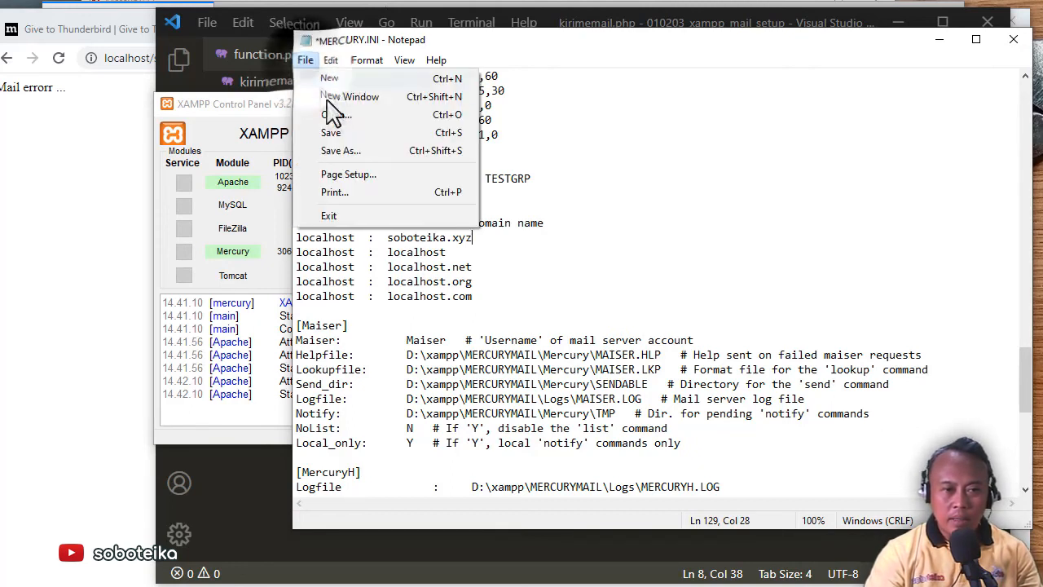
click(332, 133)
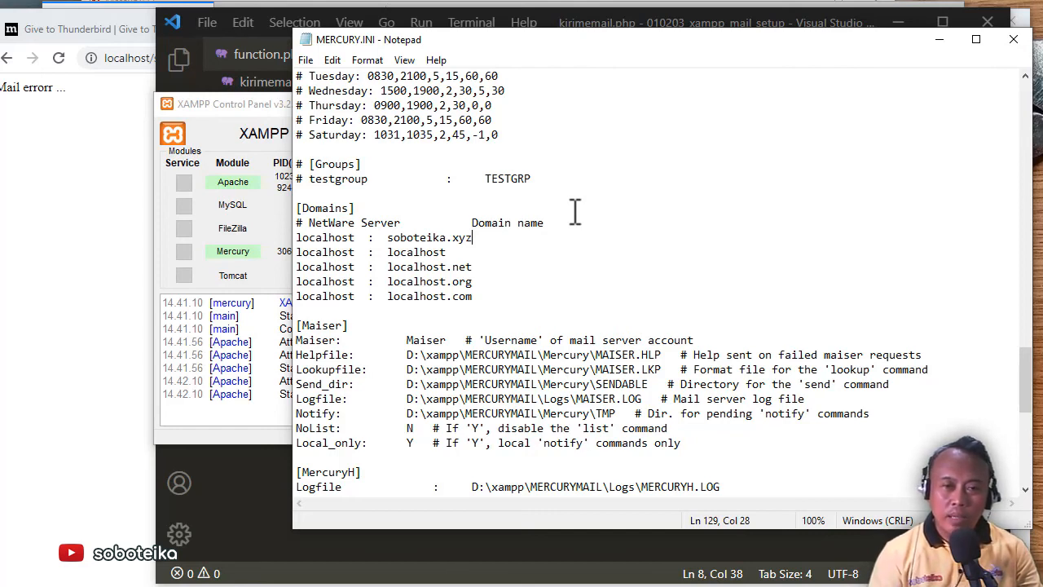
Stop and restart Mercury so it runs under PID 9136, then return to Chrome
click(264, 106)
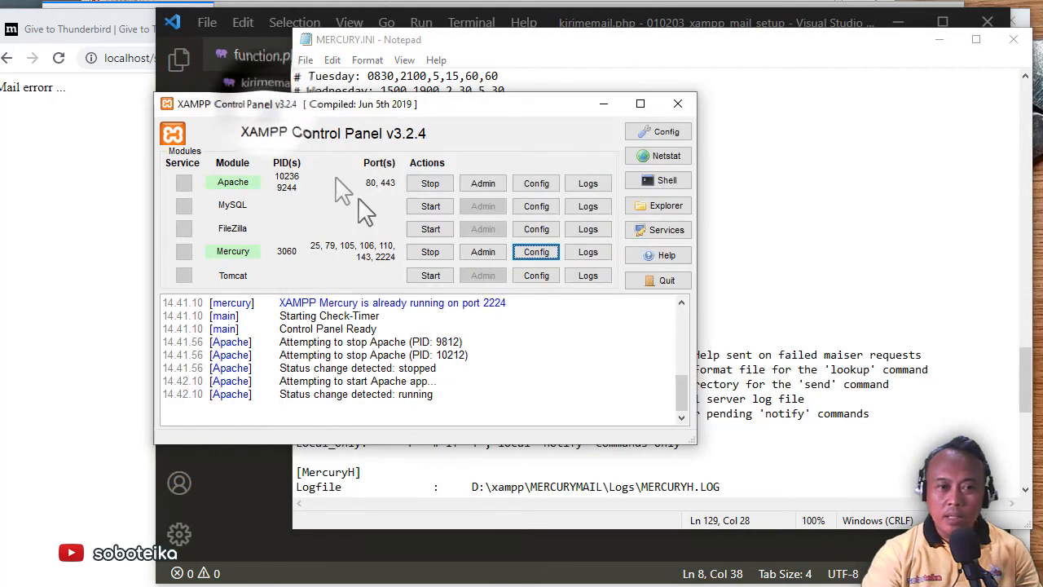
click(430, 252)
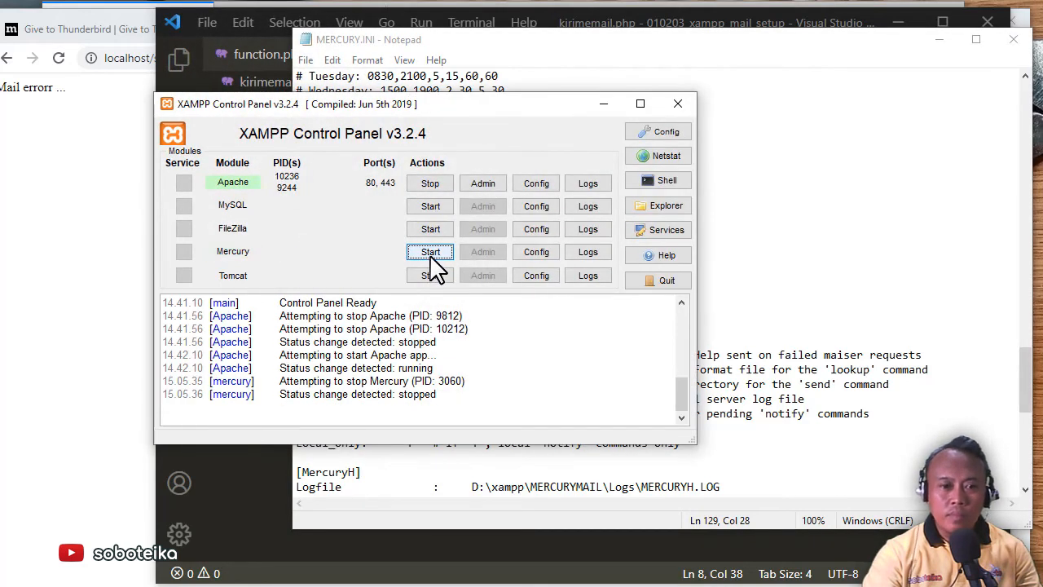
click(431, 252)
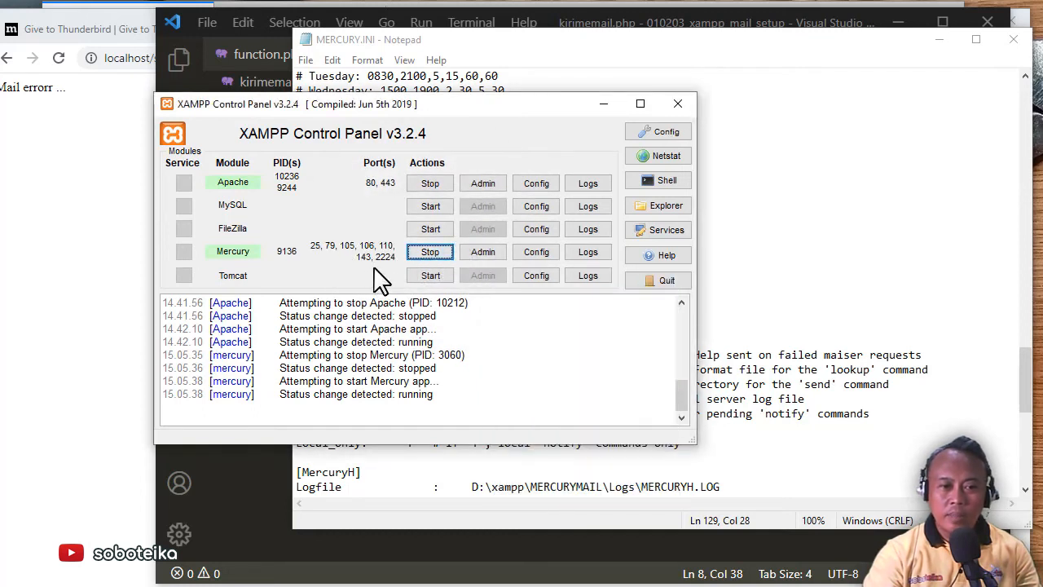
click(78, 192)
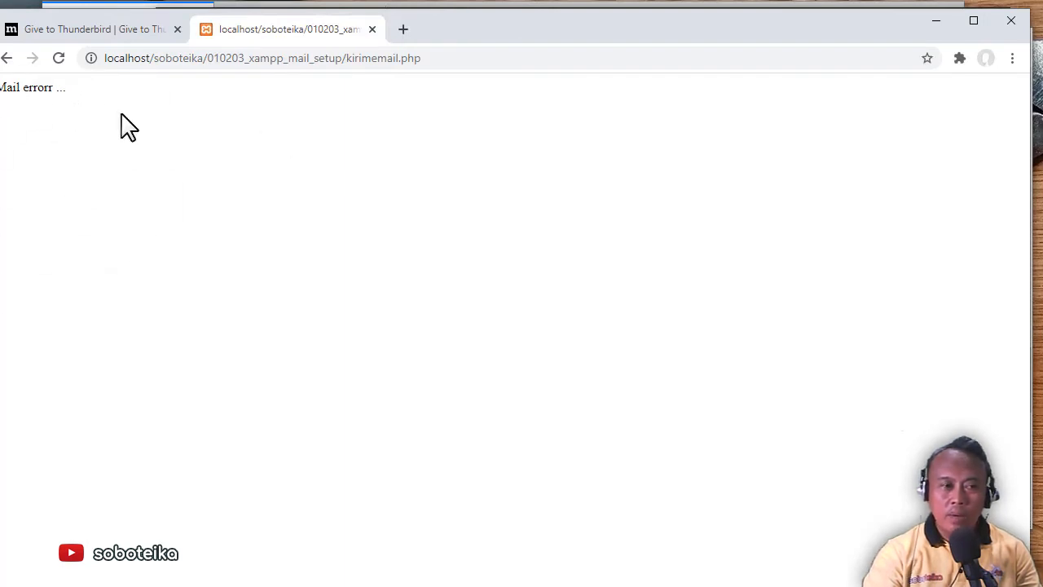
Reload kirimemail.php to resend the test mail without error, then return to Thunderbird
click(58, 59)
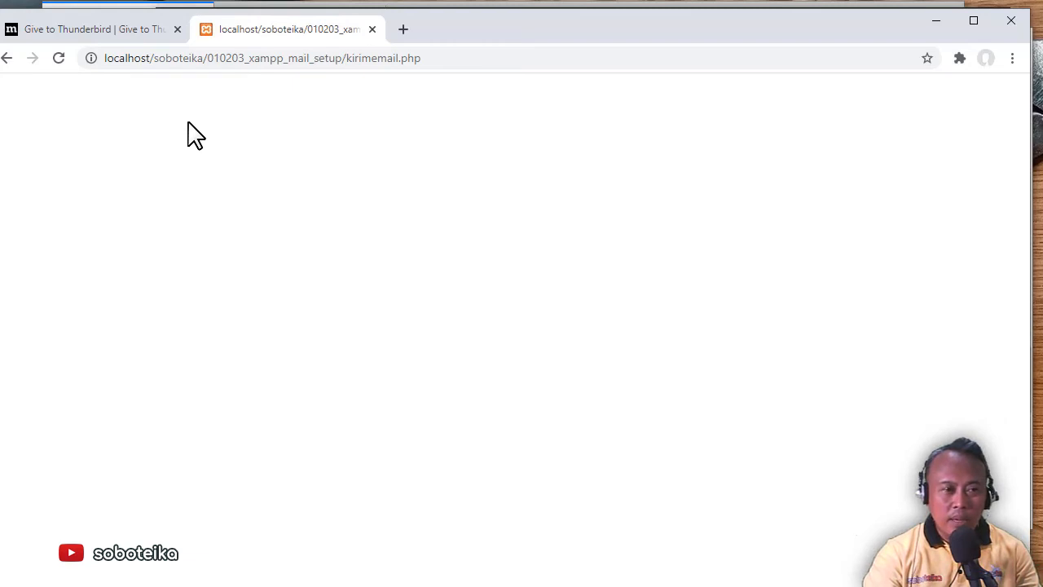
click(137, 31)
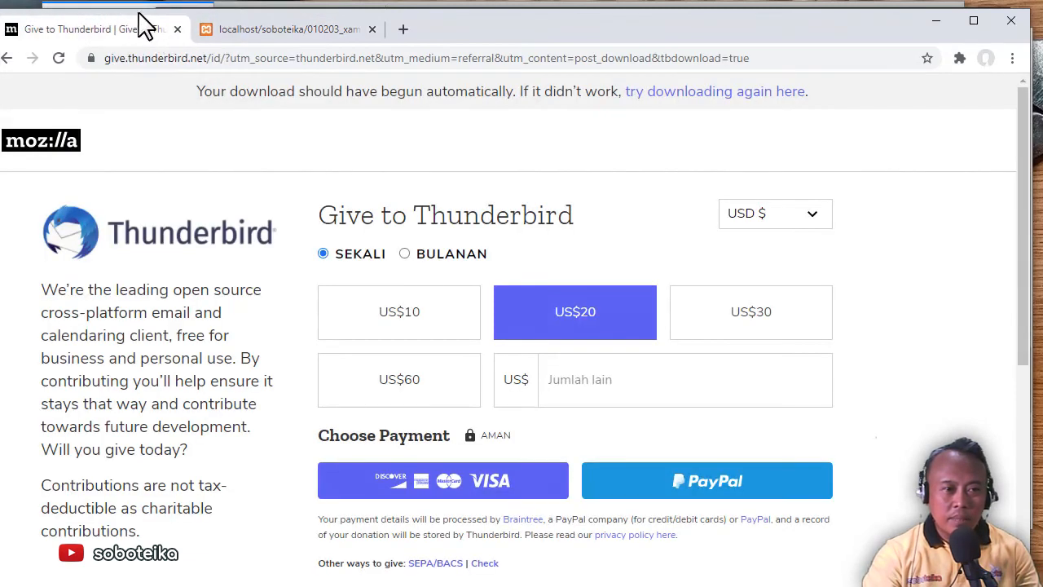
drag(138, 13, 145, 33)
click(97, 22)
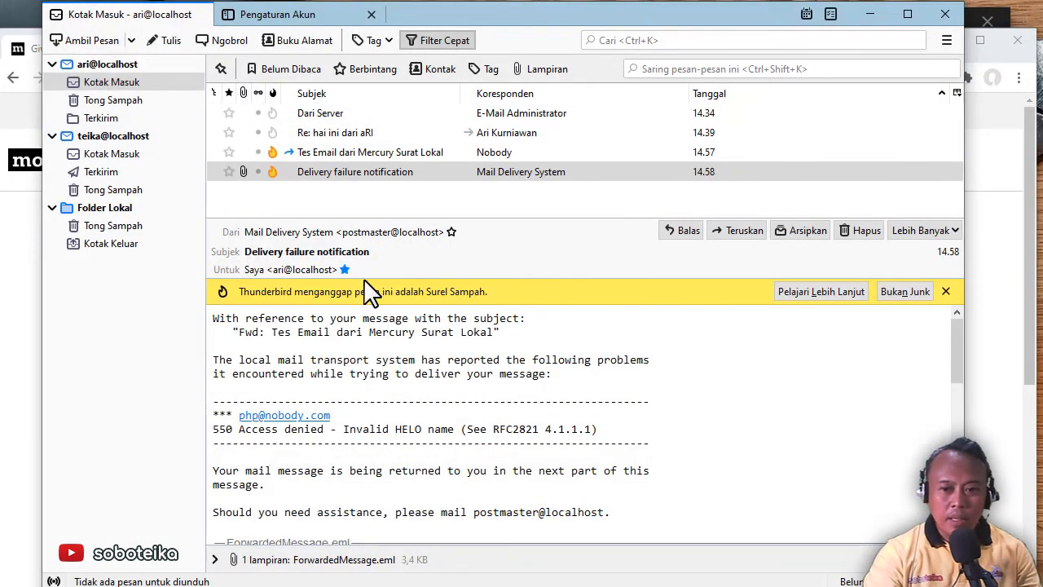
Get new mail and open 'Tes Email dari Mercury Surat Lokal' from Nobody
click(94, 41)
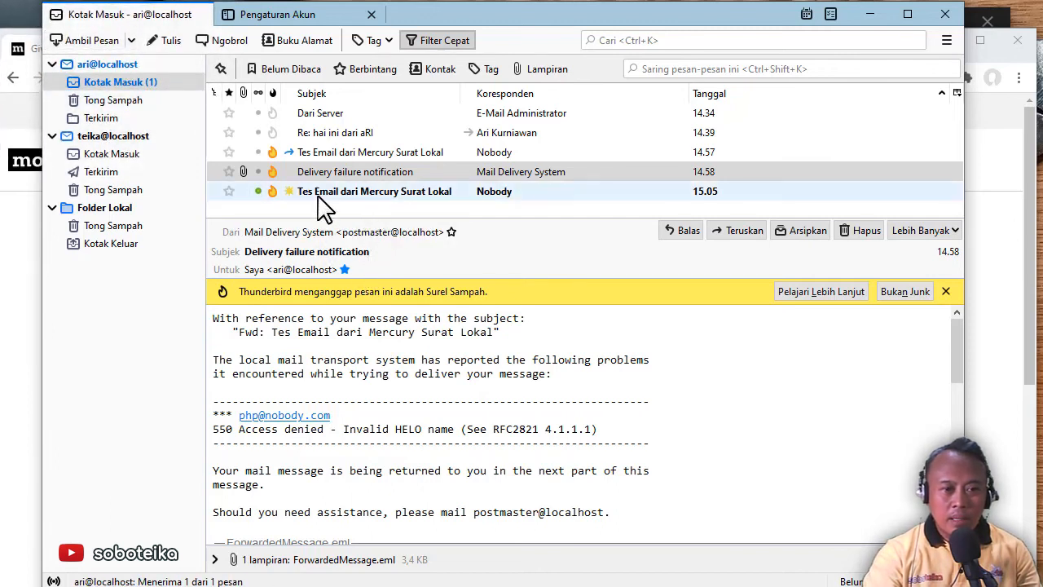
click(379, 197)
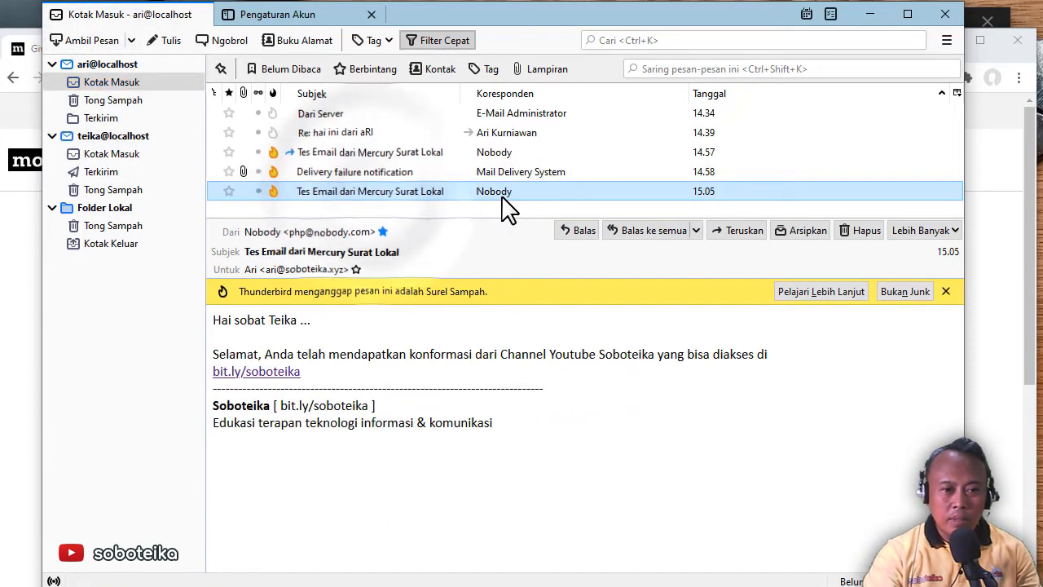
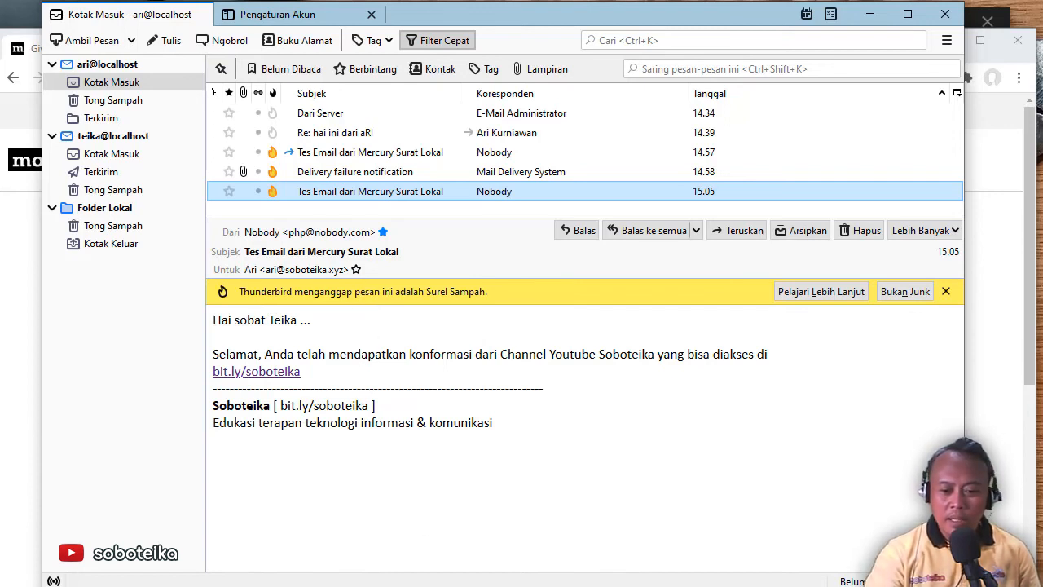
Bring MERCURY.INI forward in Notepad, showing its Domains section
key(alt+Tab)
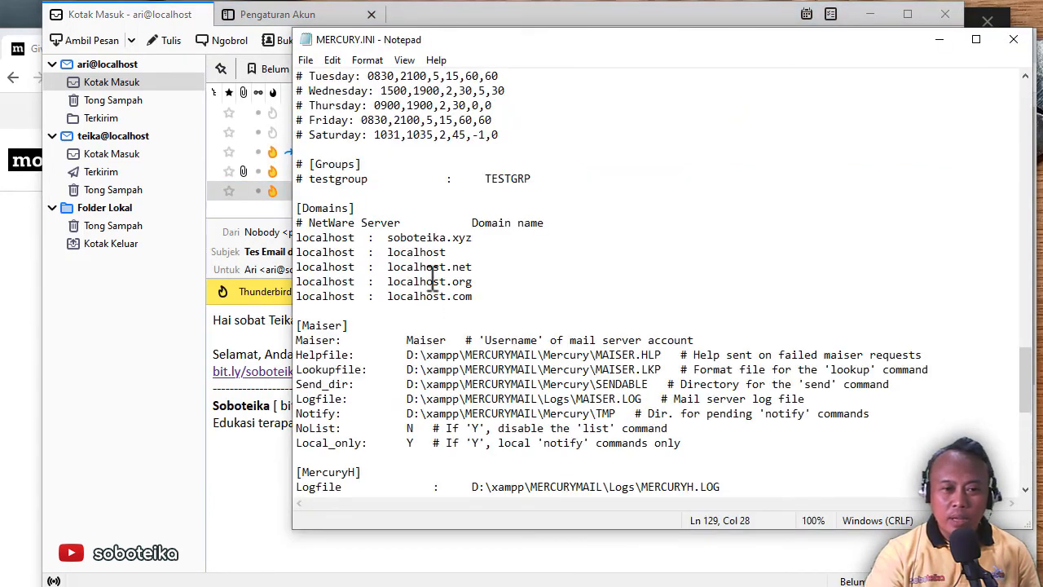
Highlight the localhost.net and localhost.org domain entries, then go back to Thunderbird
drag(394, 267, 479, 266)
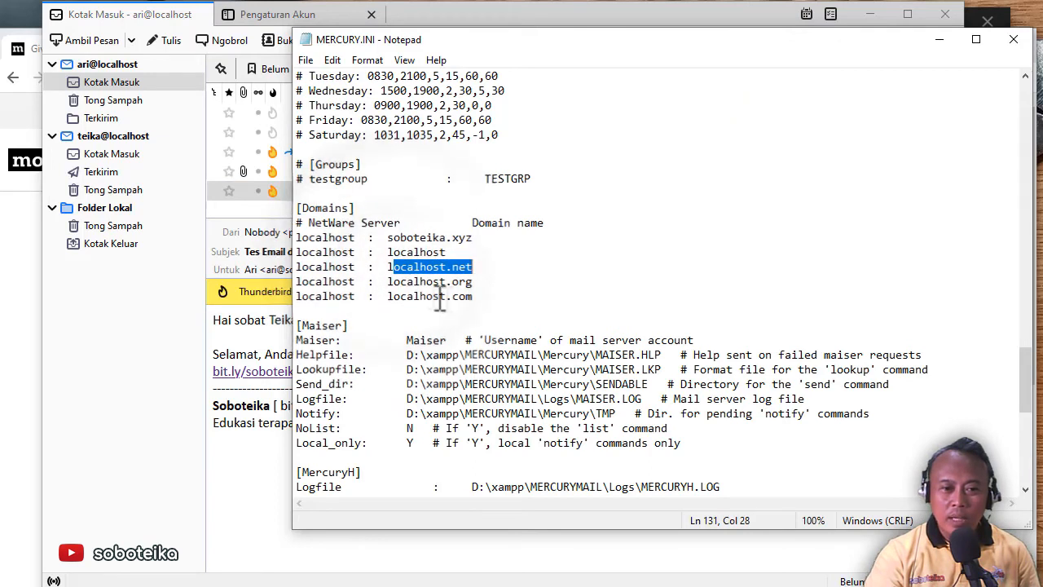
drag(393, 282, 472, 281)
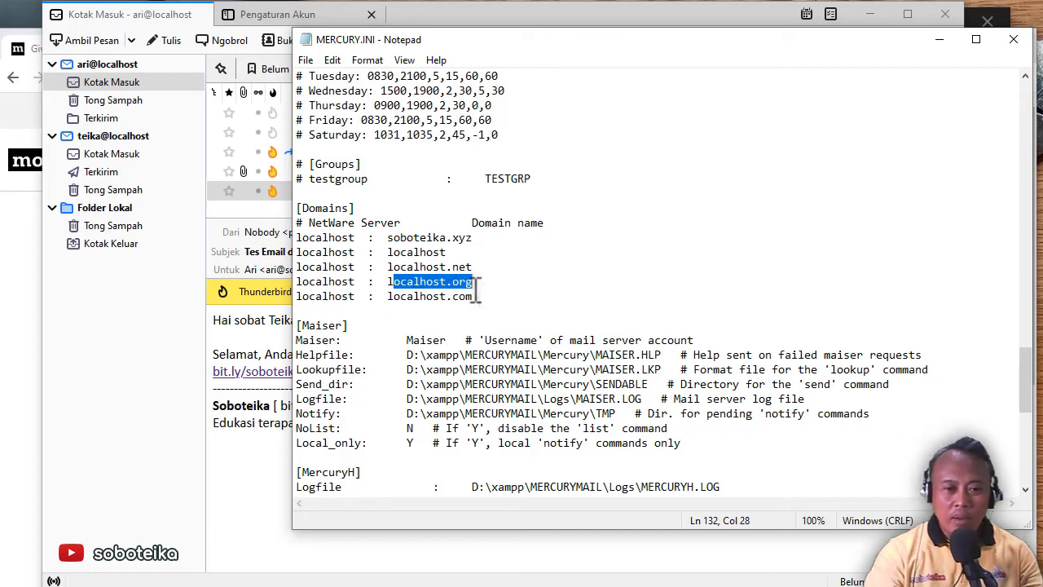
click(140, 344)
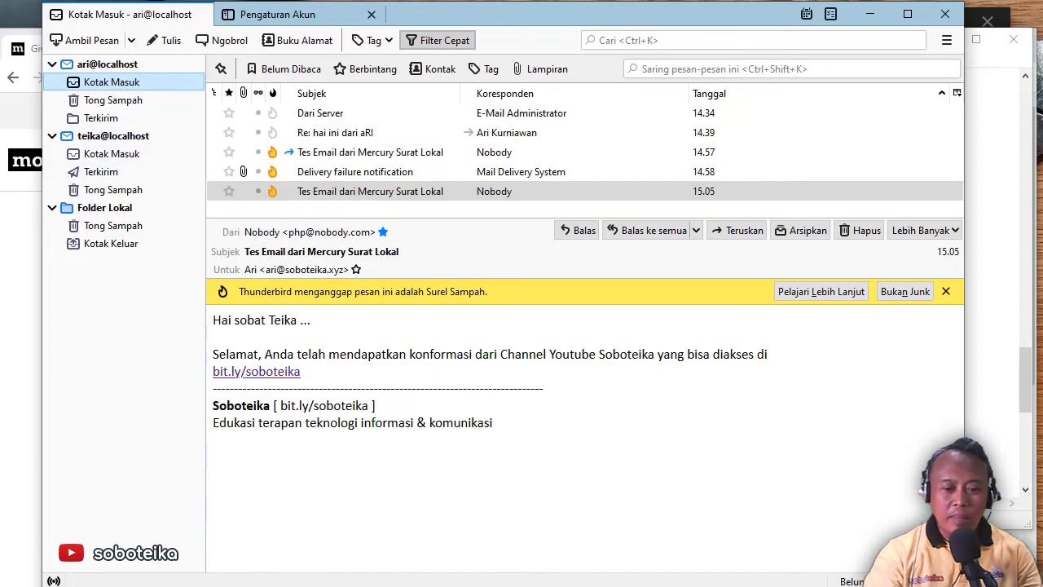
Change the line 3 recipient domain from soboteika.xyz to localhost.net and save
key(alt+Tab)
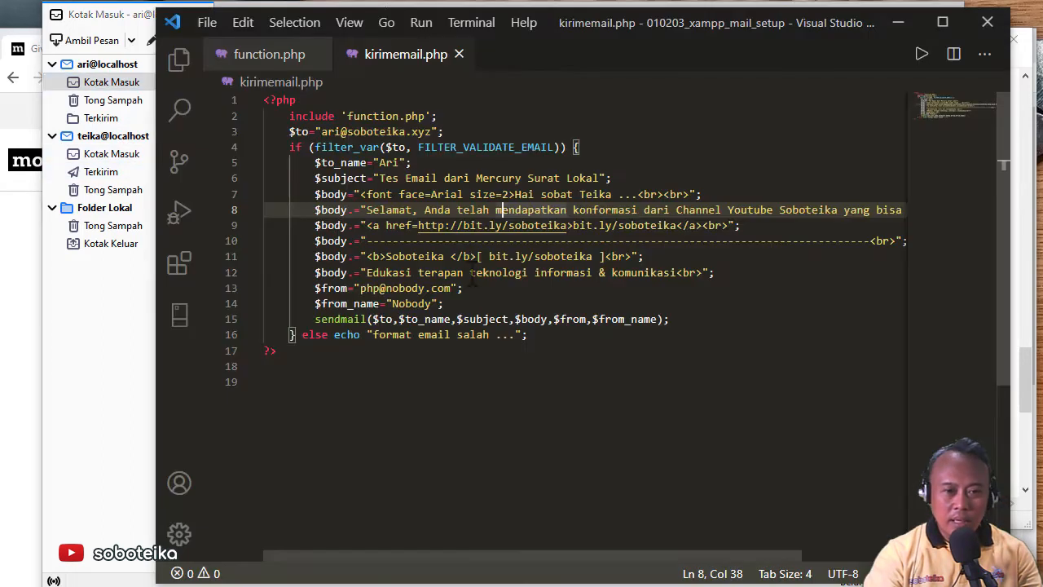
drag(347, 131, 431, 131)
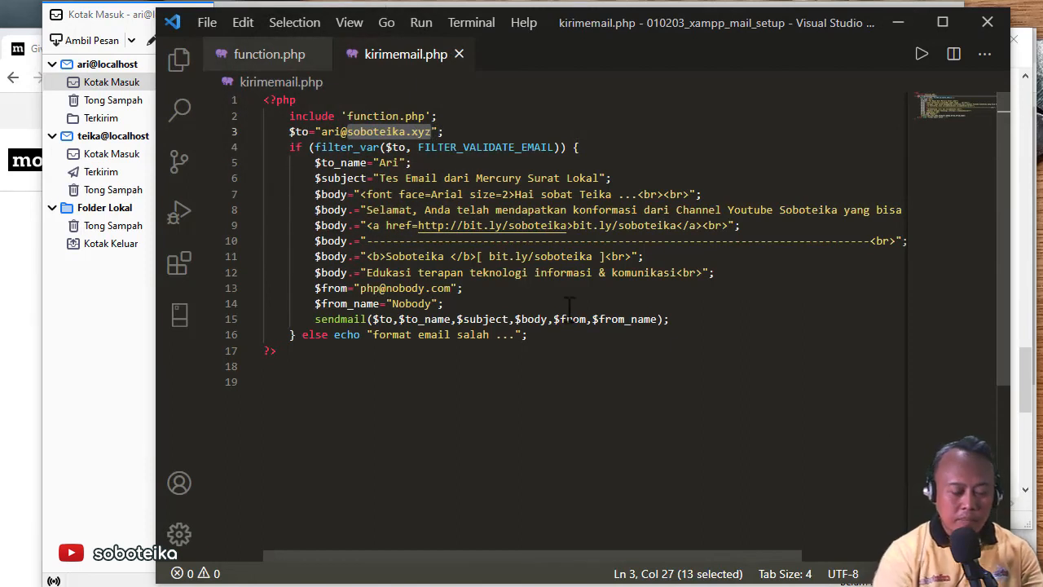
text(localhost.net)
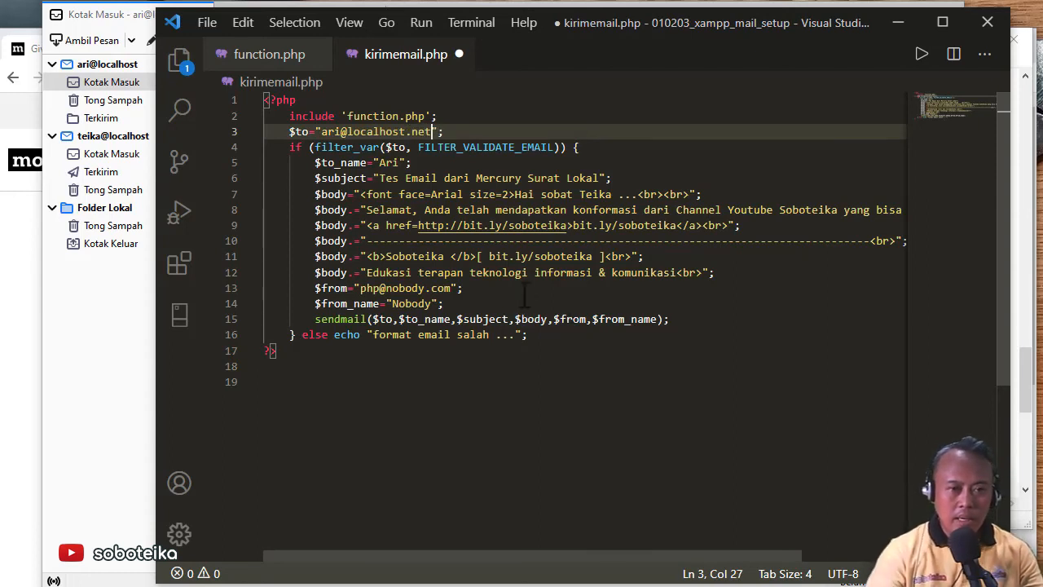
key(ctrl+s)
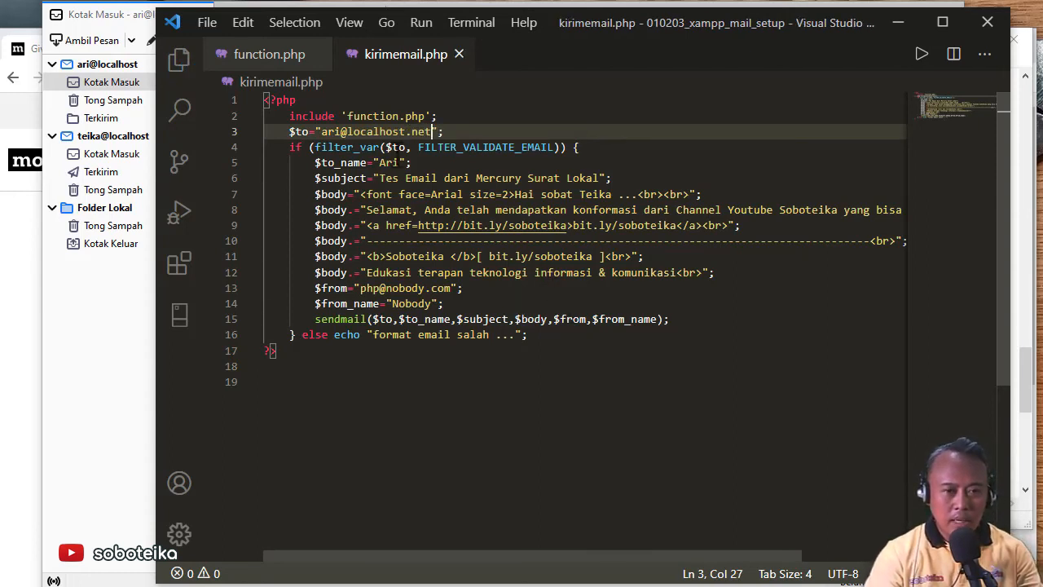
Append ' net' to the subject on line 6, save, and open the kirimemail.php browser tab
key(alt+Tab)
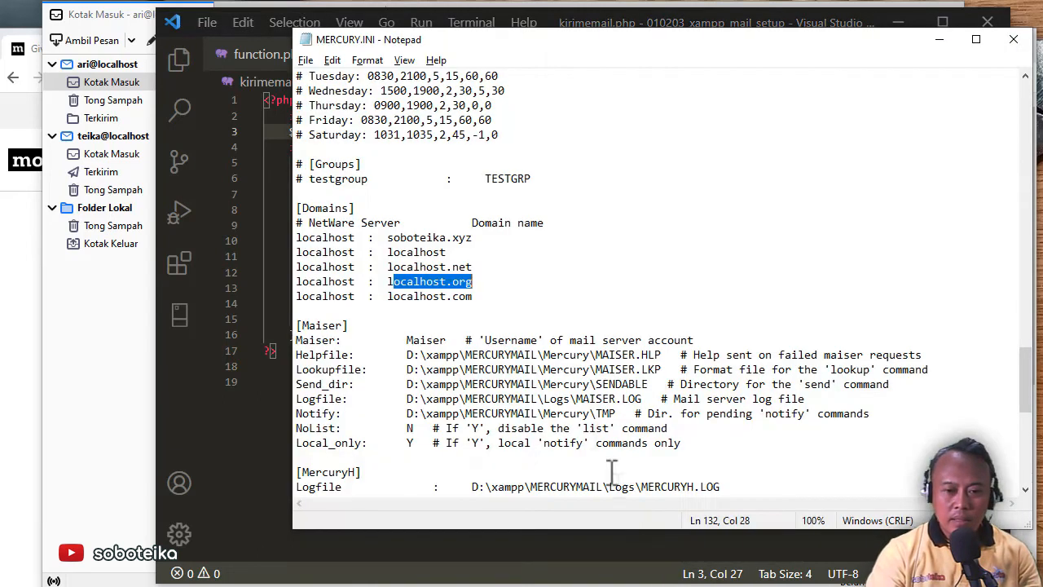
drag(470, 267, 413, 267)
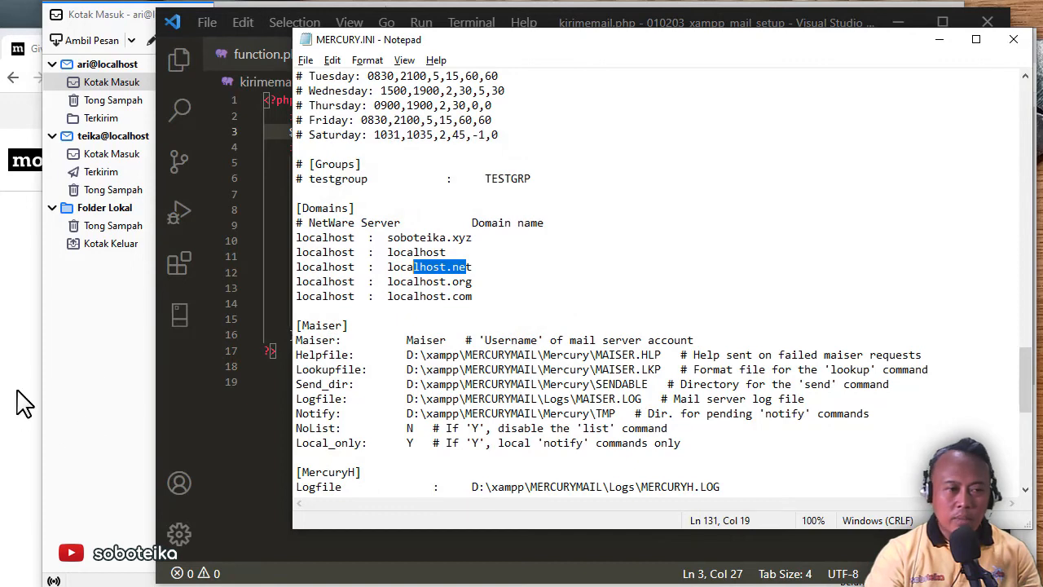
click(247, 440)
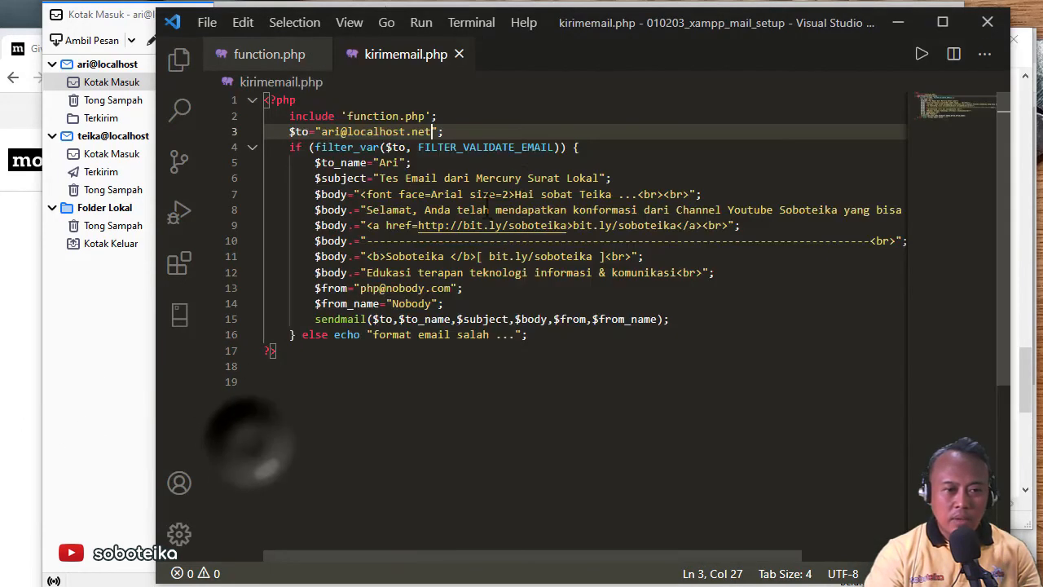
click(600, 176)
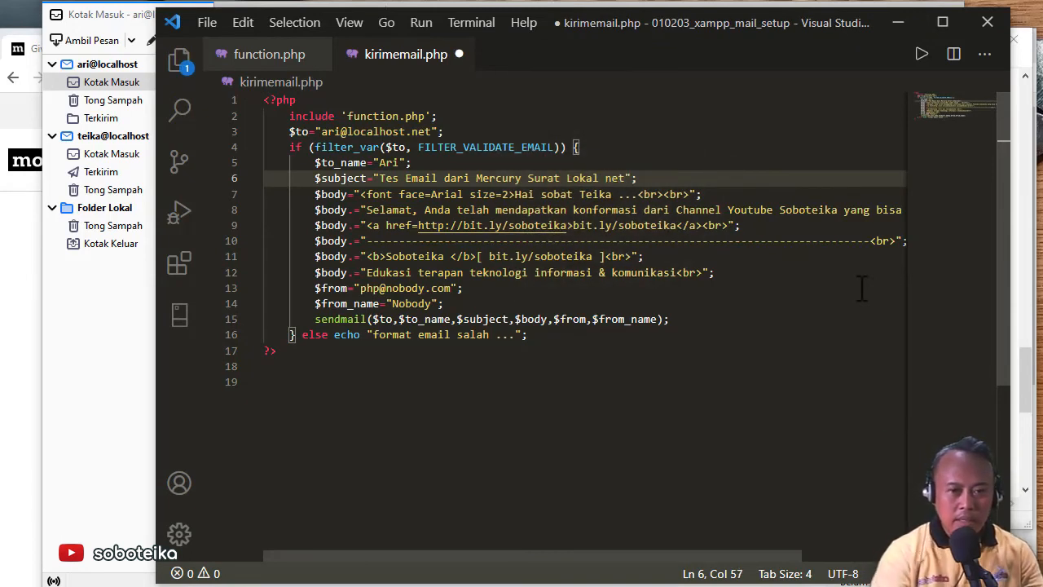
key(ctrl+s)
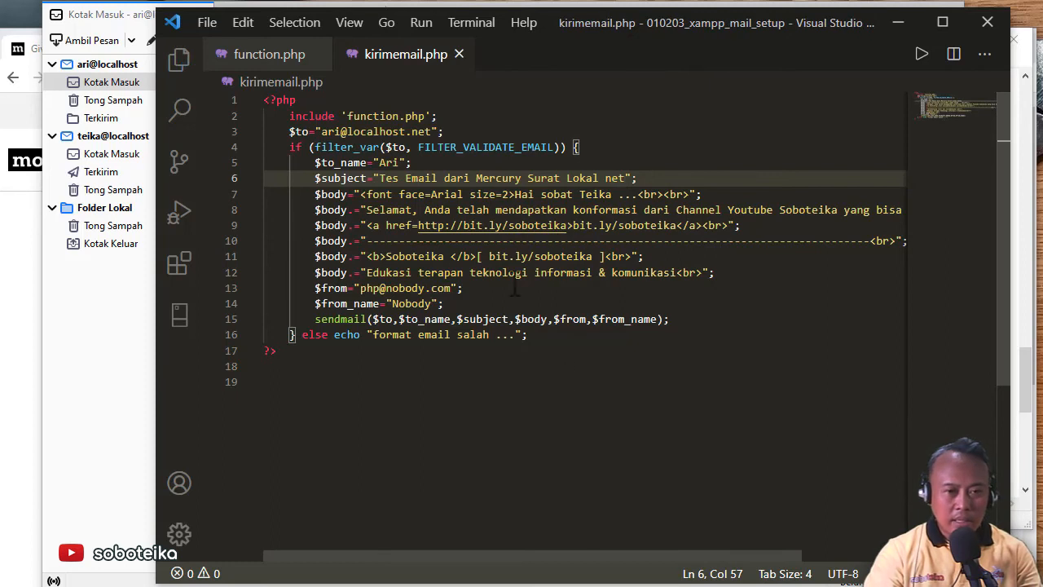
click(16, 337)
click(236, 54)
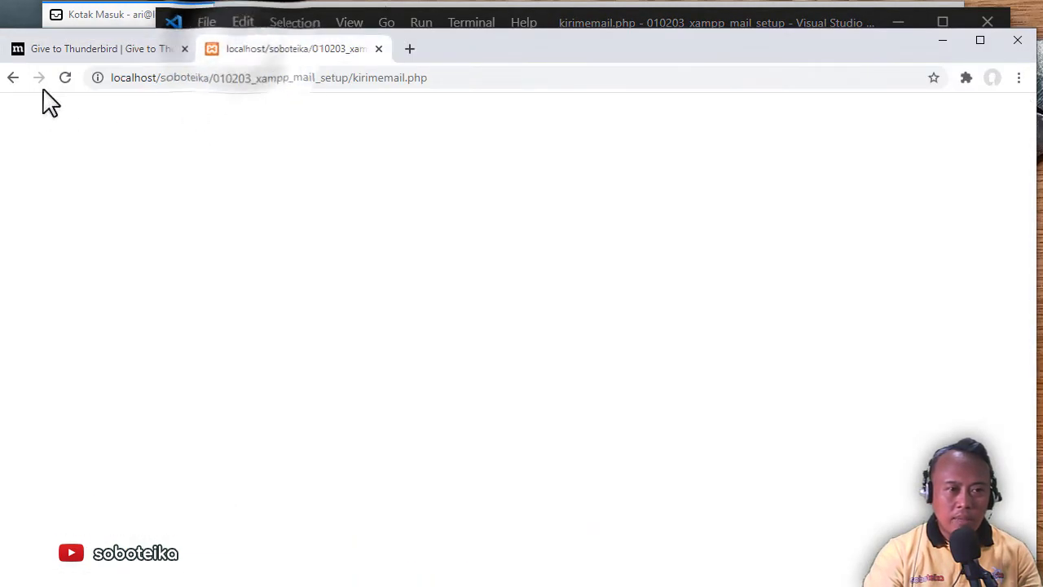
Resend the test mail and open the new 15.08 'Lokal net' message in Thunderbird
click(65, 78)
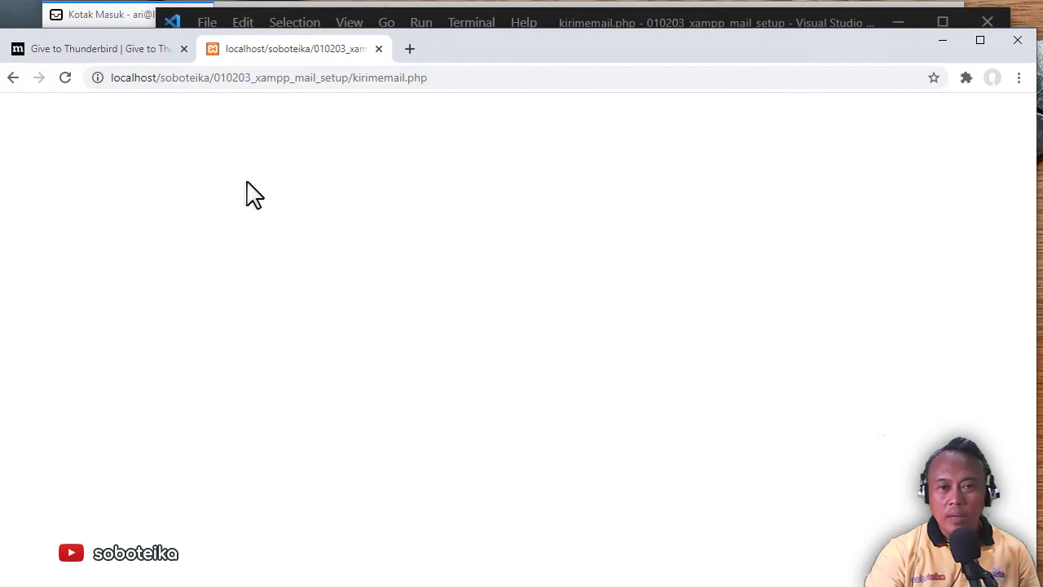
click(122, 18)
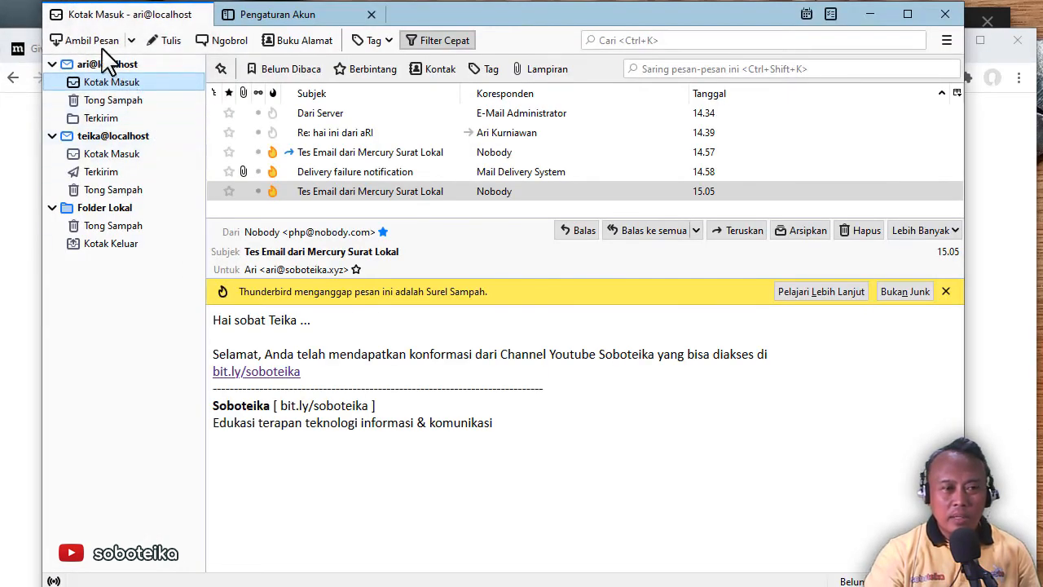
click(102, 42)
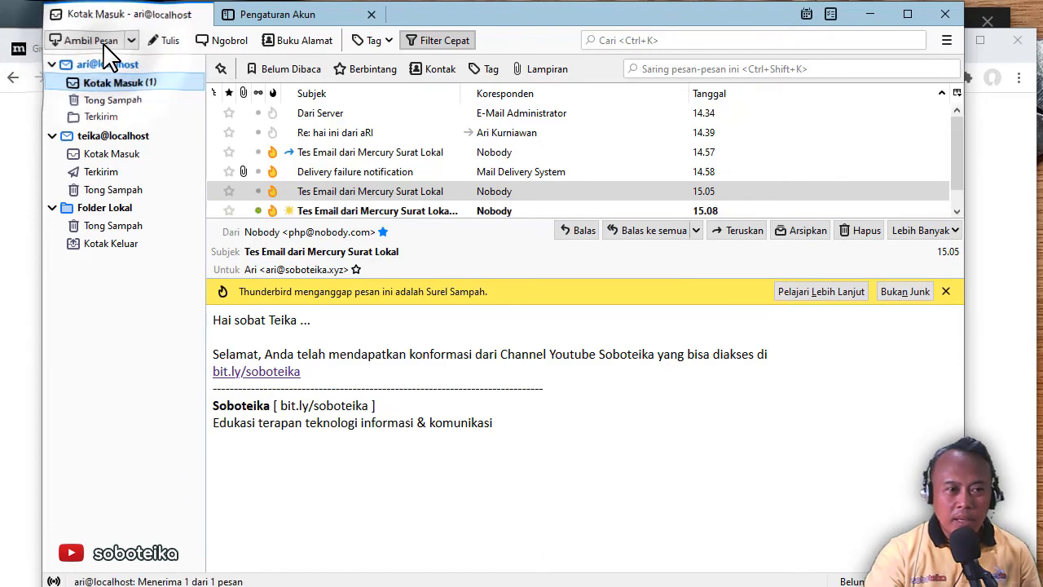
click(468, 210)
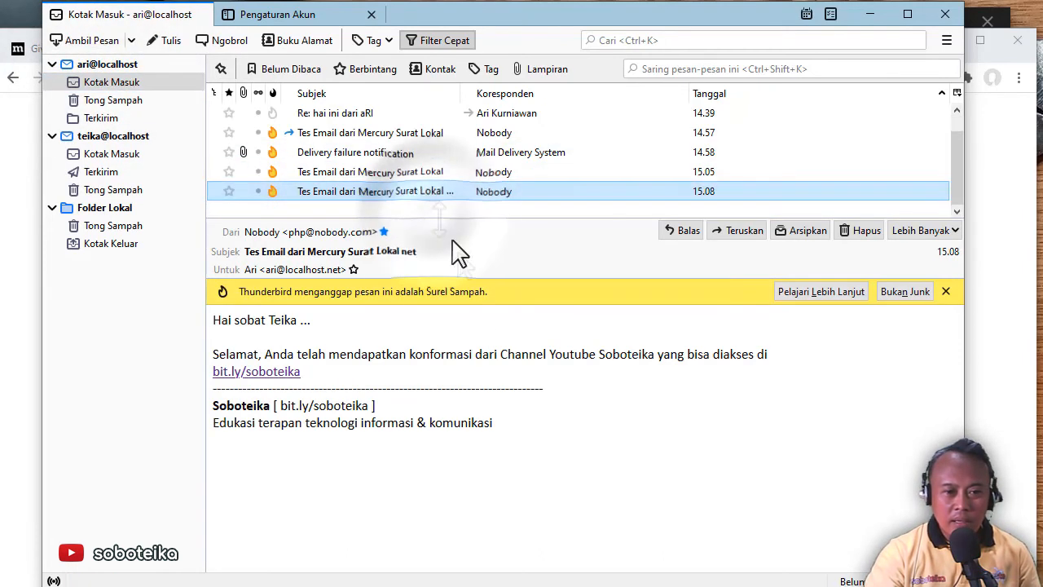
double_click(408, 252)
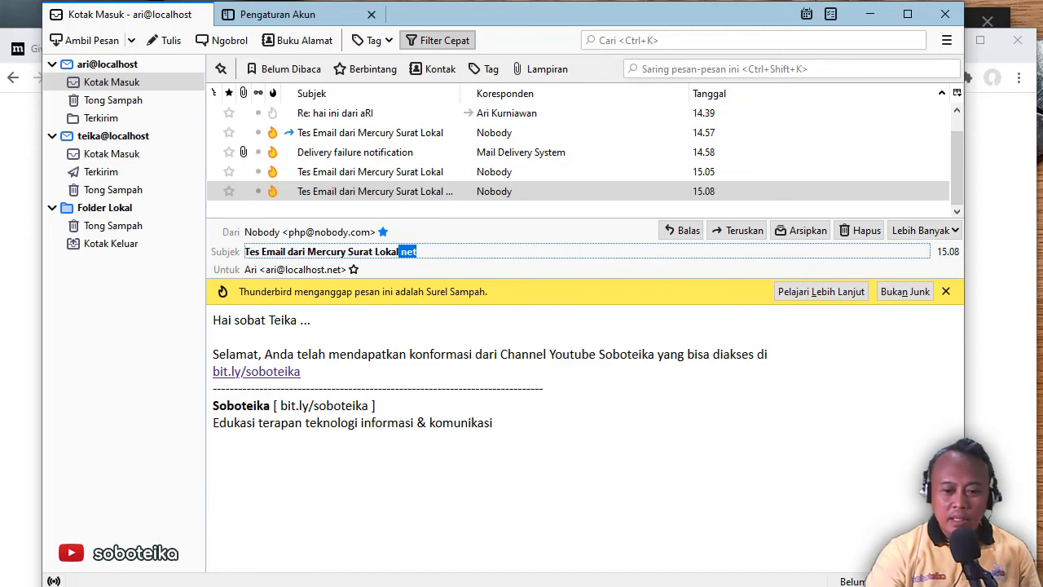
key(alt+Tab)
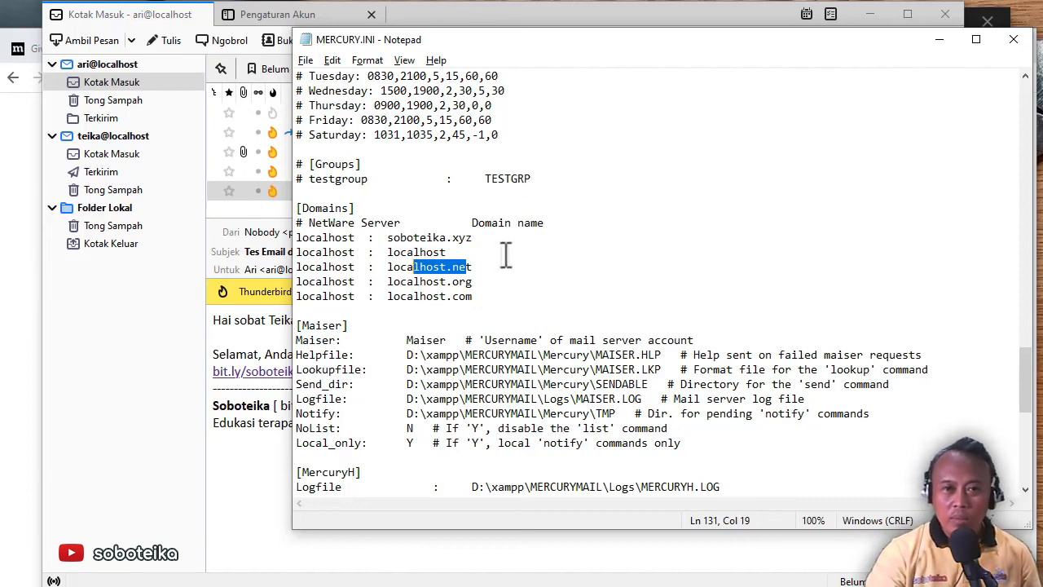
Comment out the localhost.org and localhost.com lines with #, keeping soboteika.xyz active, and save
click(299, 254)
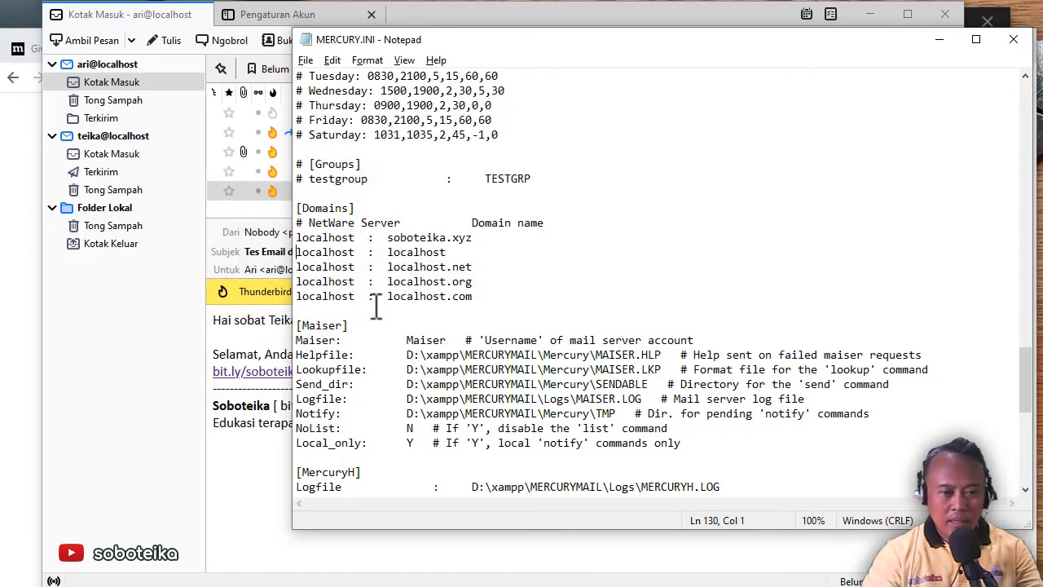
text(#)
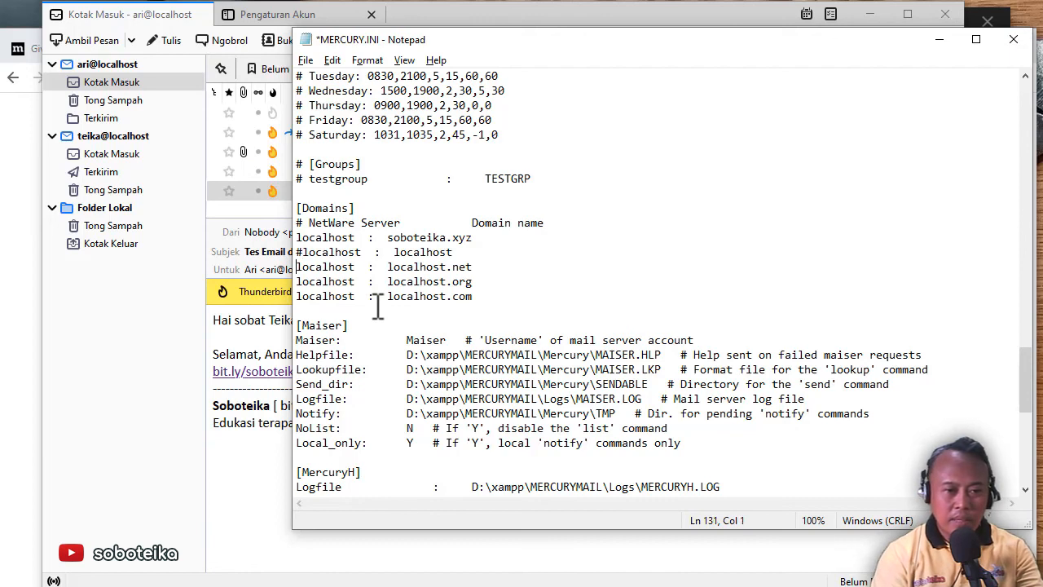
text(#)
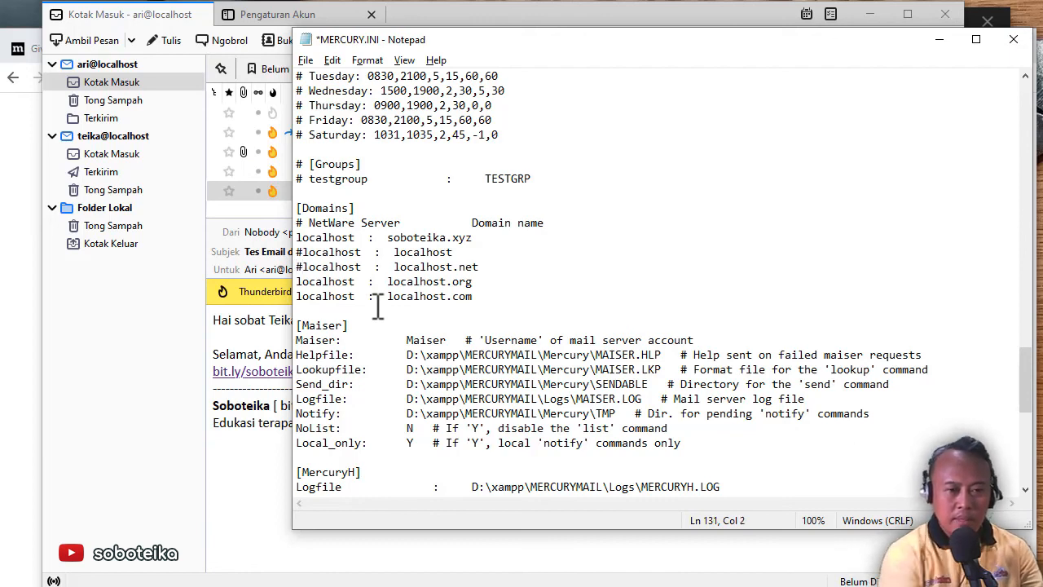
text(#)
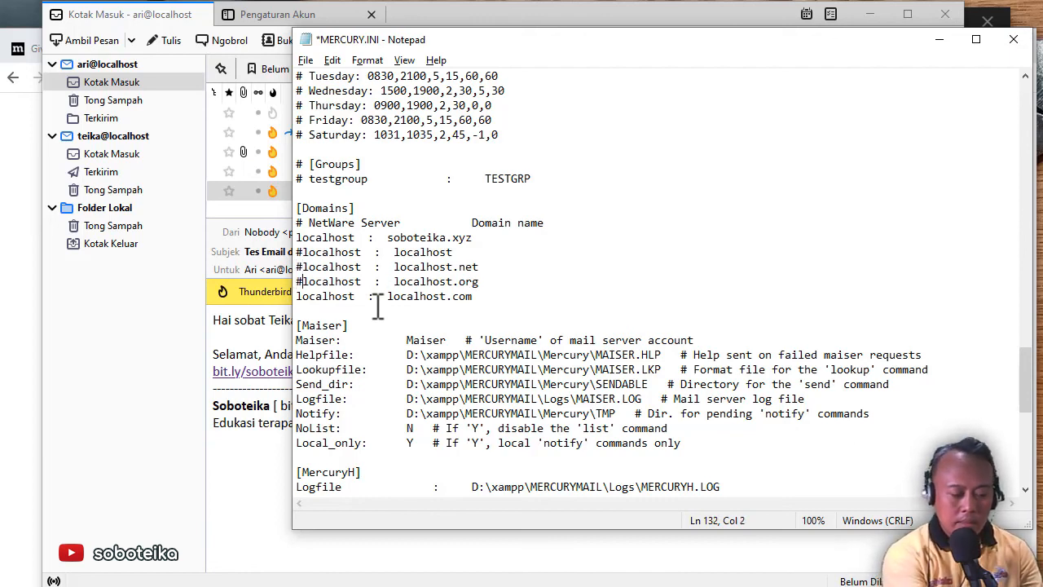
text(#)
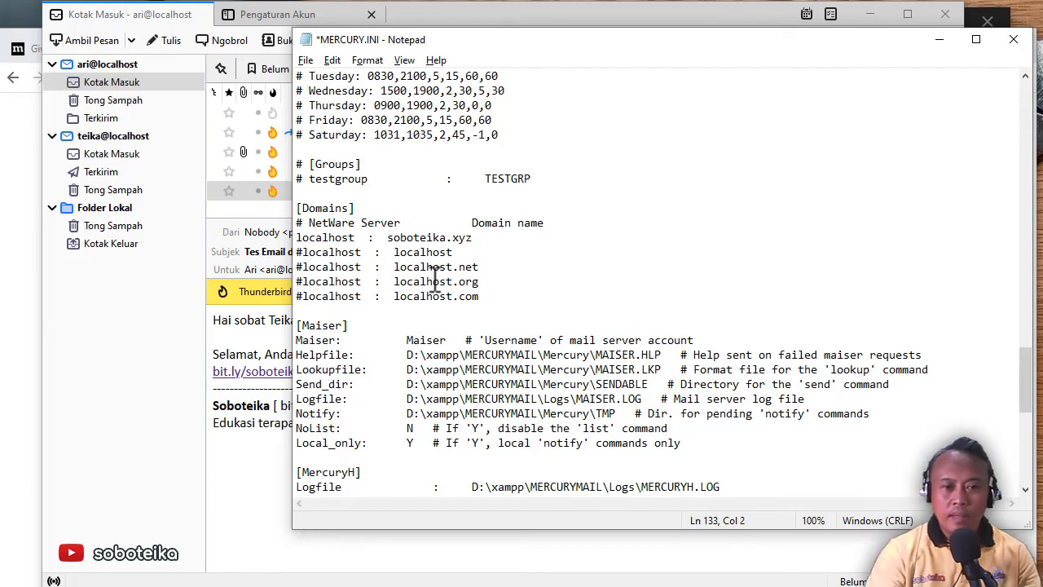
drag(388, 237, 474, 237)
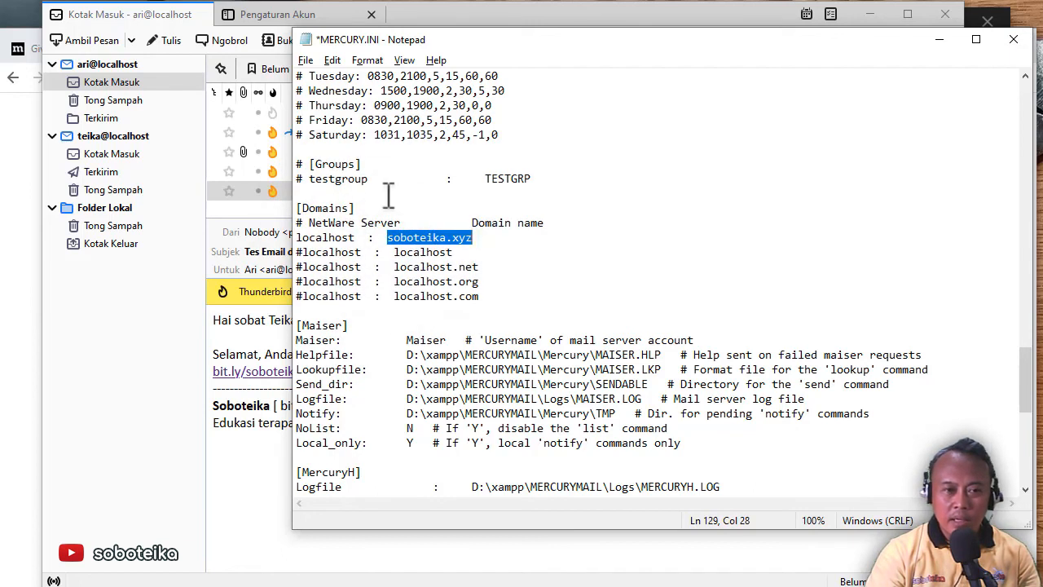
key(ctrl+s)
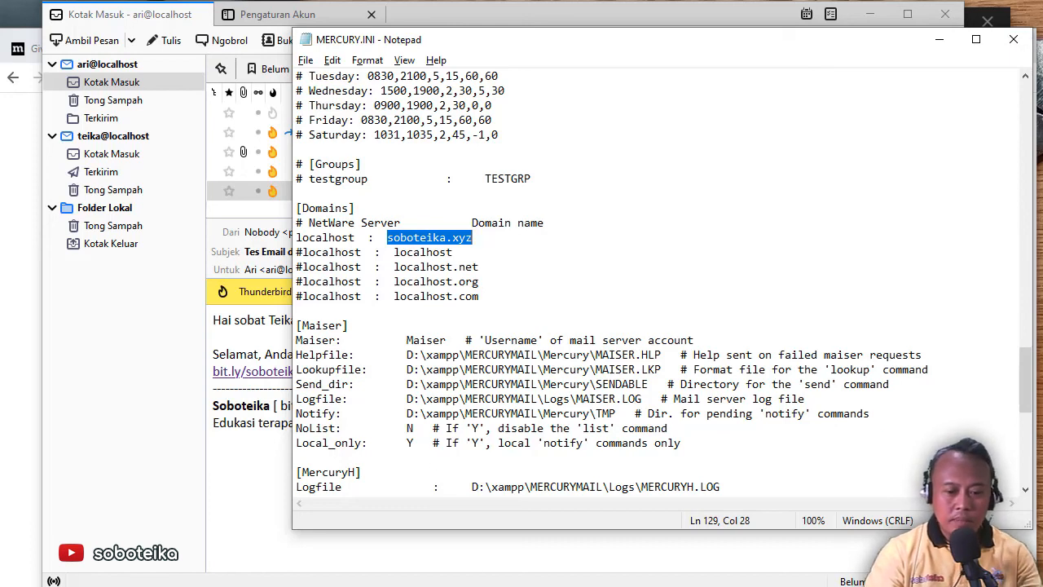
Stop and restart Mercury in the XAMPP Control Panel
click(548, 585)
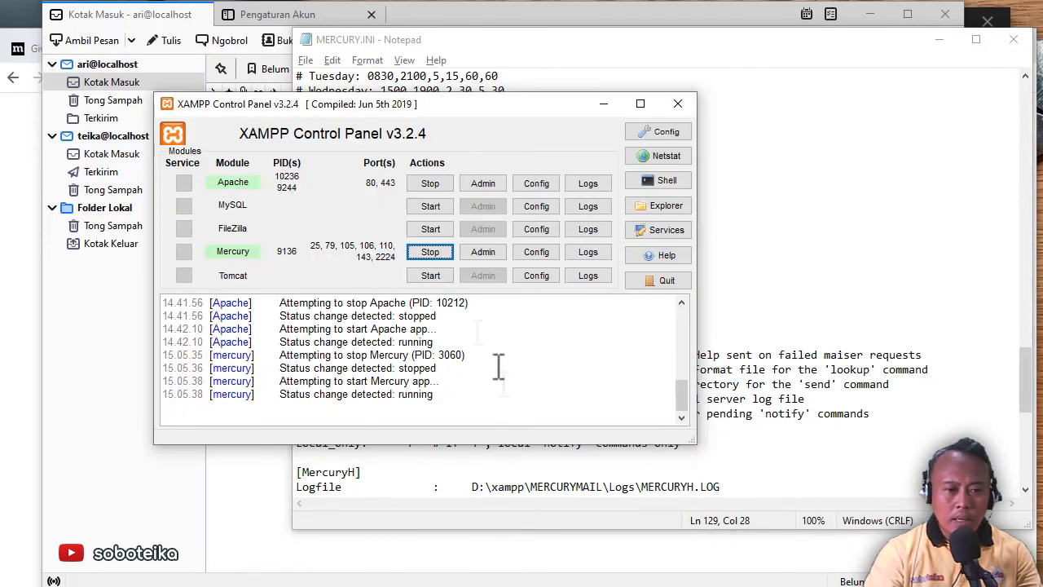
click(436, 253)
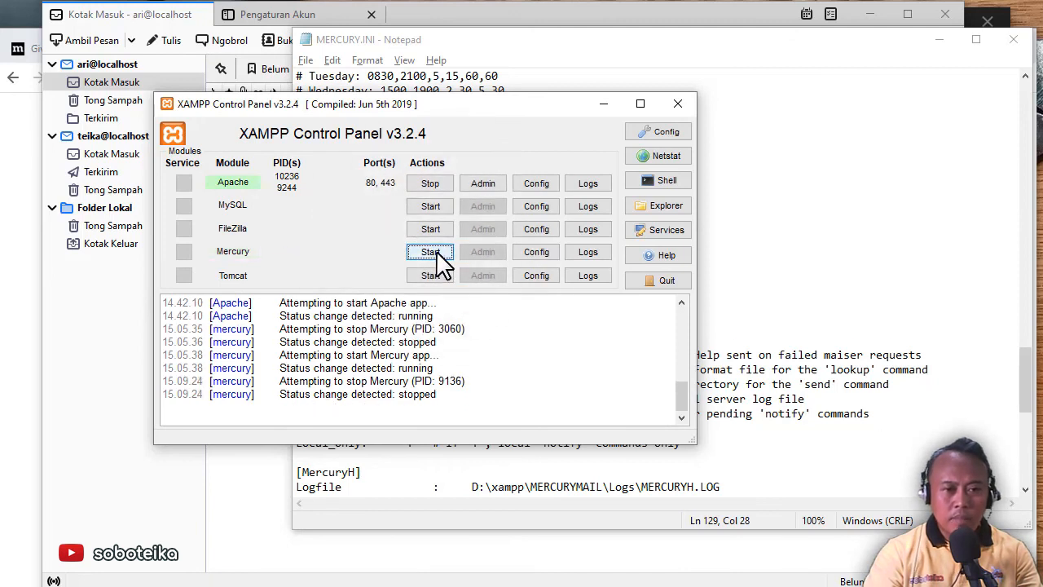
click(436, 254)
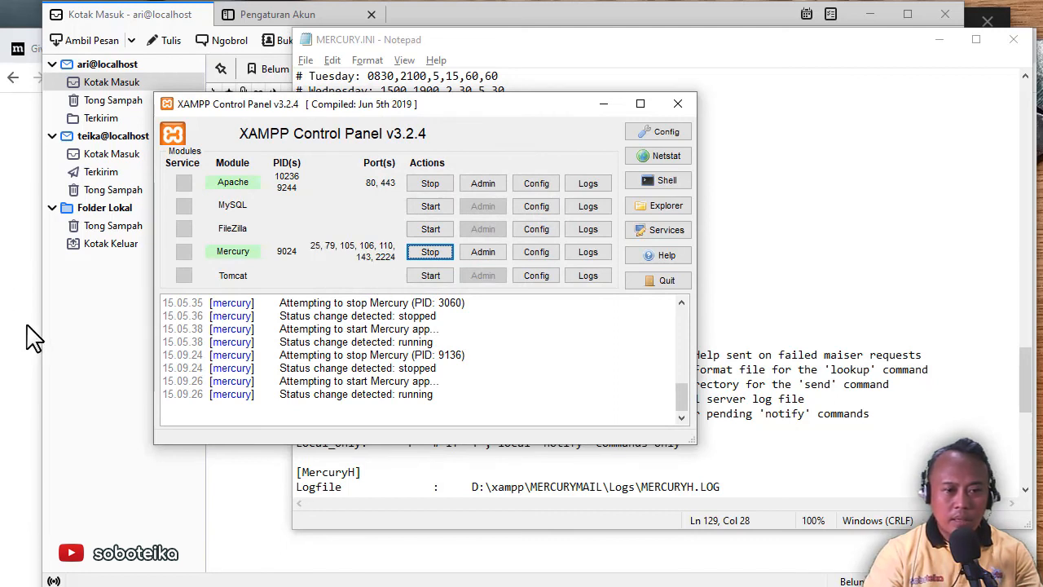
Reload kirimemail.php in Chrome, which now reports a mail error
click(38, 343)
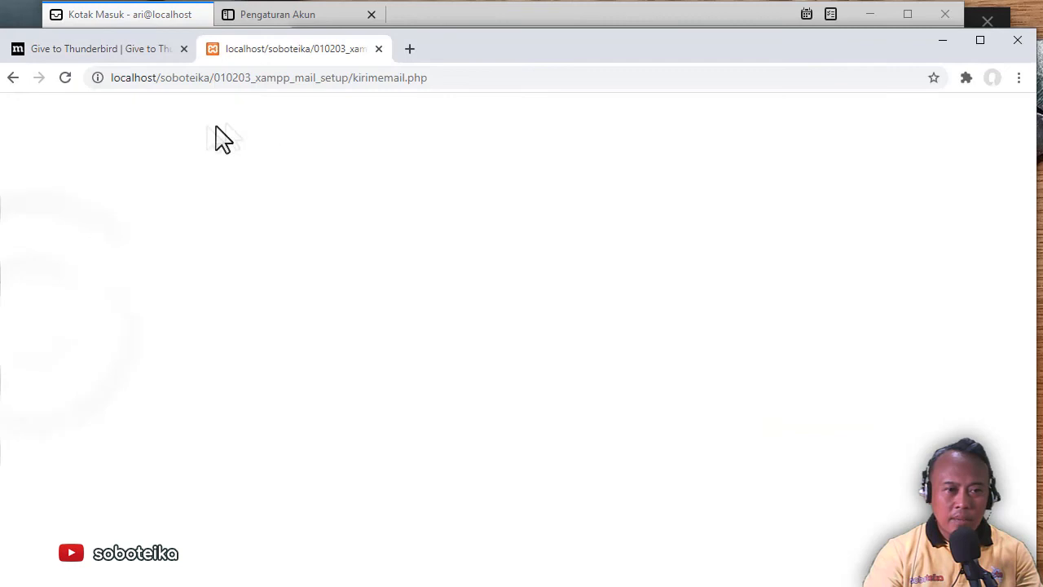
click(67, 78)
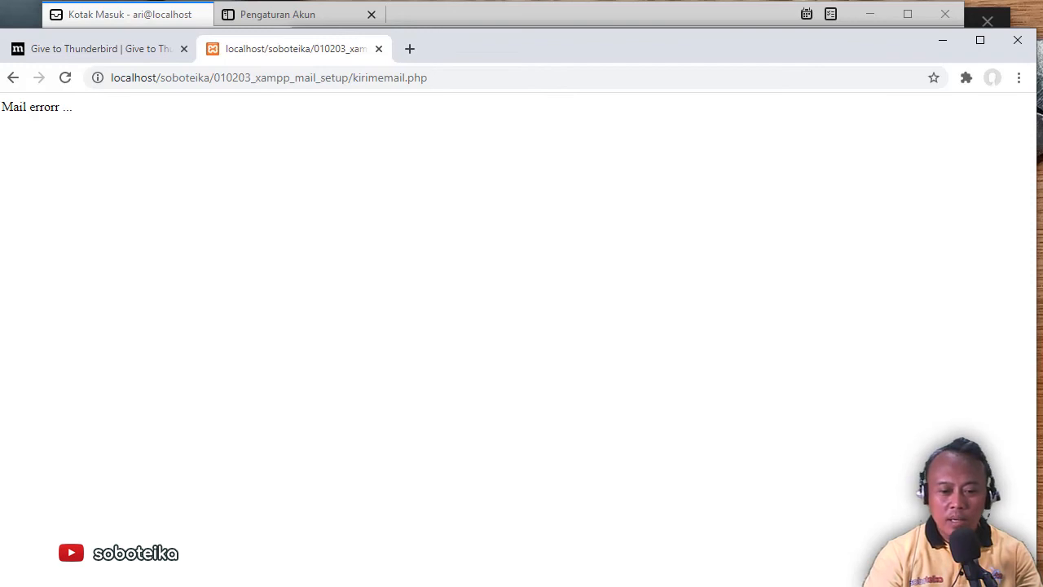
key(alt+Tab)
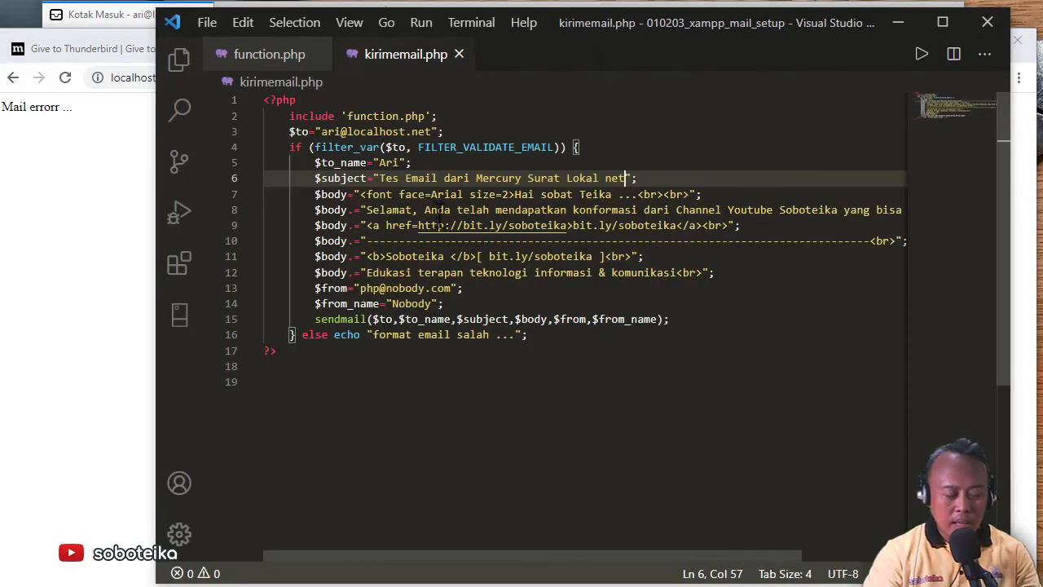
Restore the soboteika.xyz recipient, end the subject with 'XYZ', and save kirimemail.php
key(BackSpace)
key(BackSpace)
key(BackSpace)
key(BackSpace)
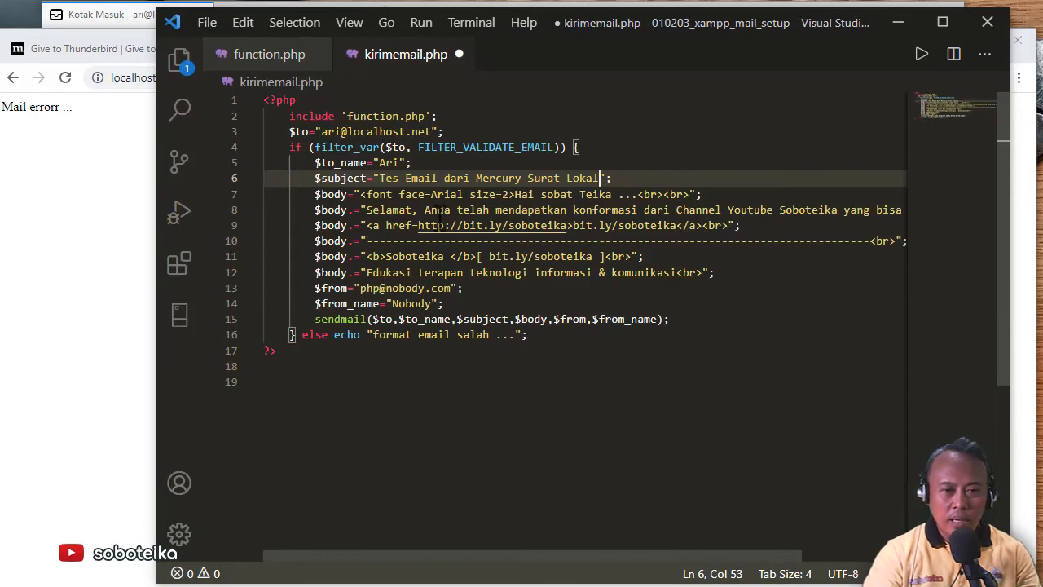
key(ctrl+z)
key(ctrl+z)
key(ctrl+z)
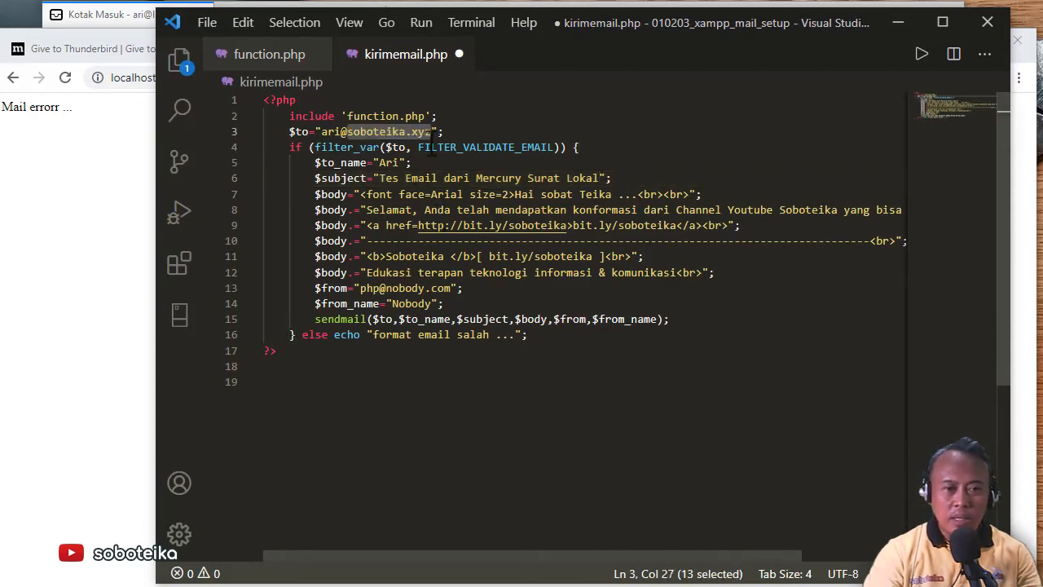
click(599, 163)
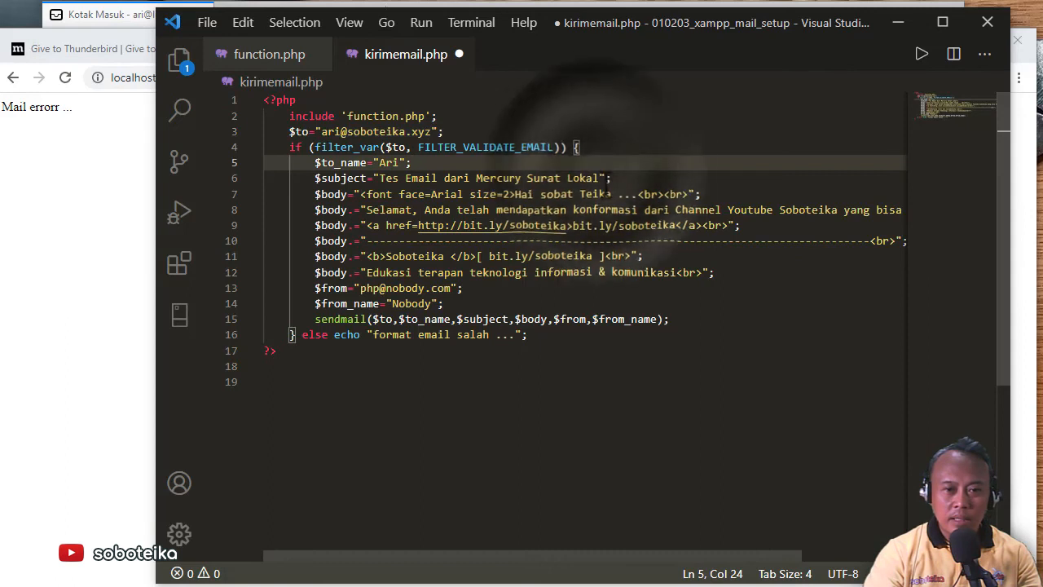
click(601, 178)
text(XYZ)
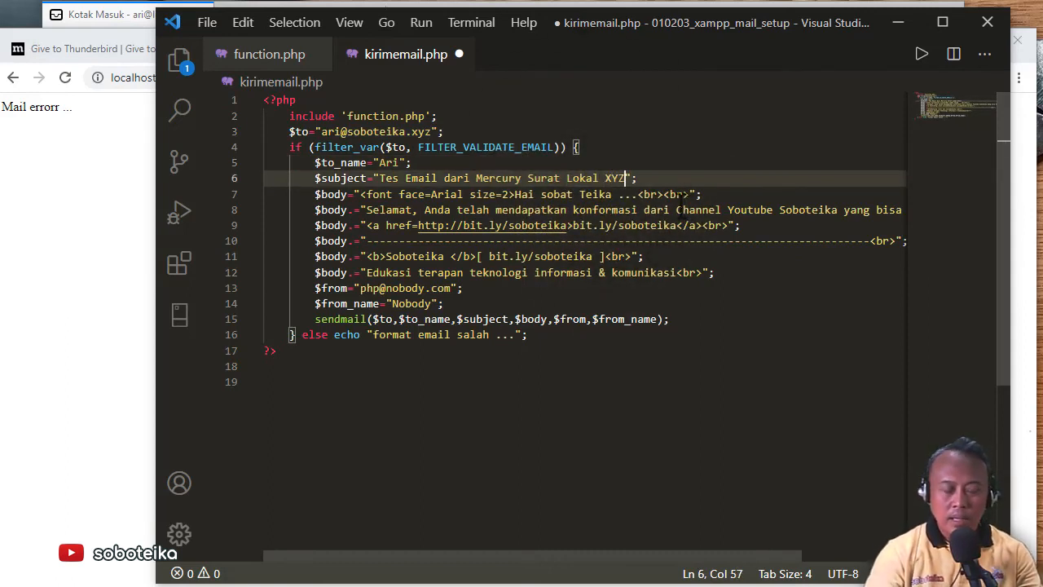
key(ctrl+s)
Reload kirimemail.php in Chrome to resend the mail, then switch to Thunderbird
click(85, 179)
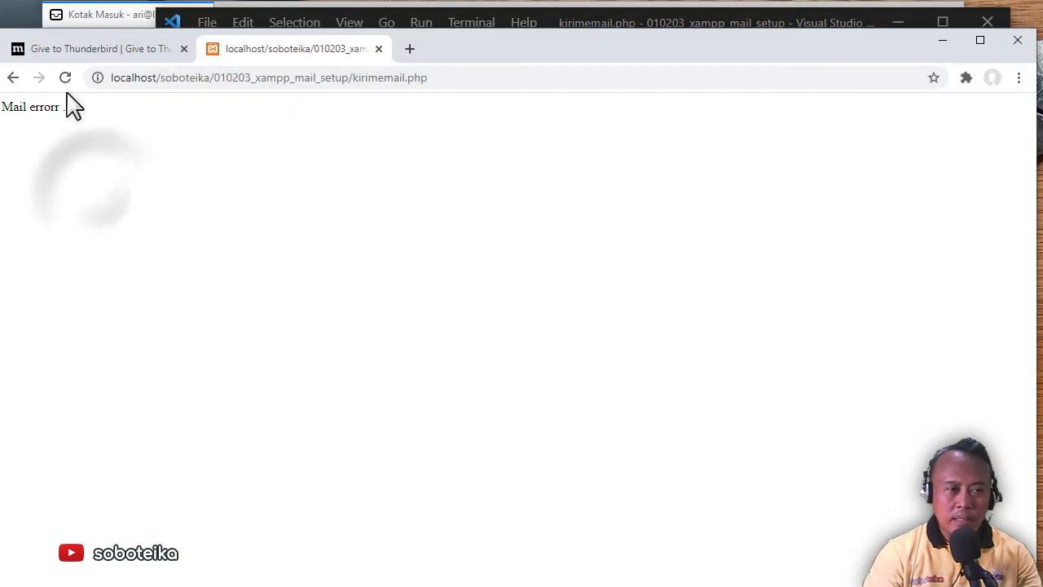
click(65, 77)
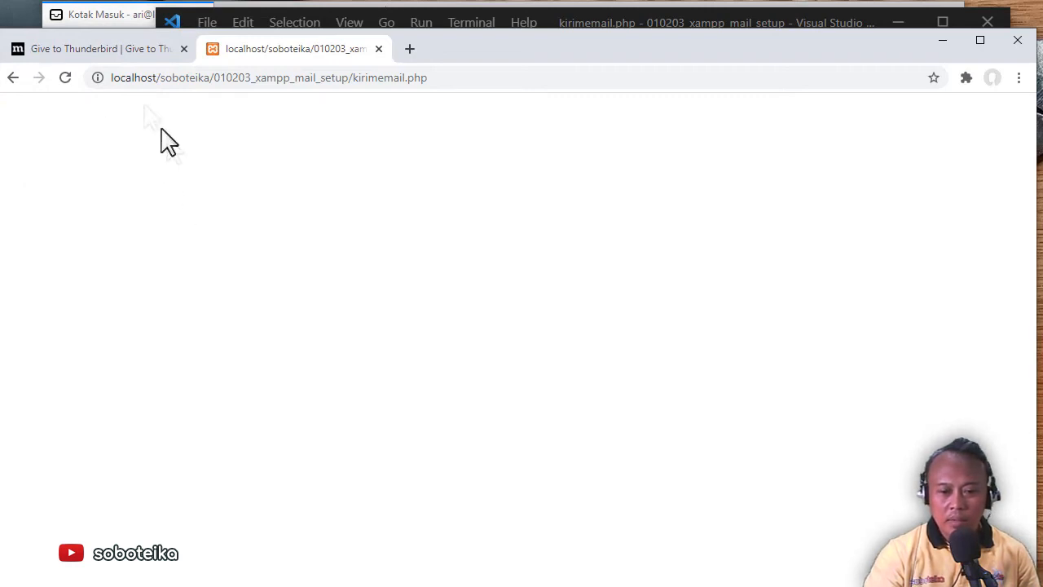
click(111, 24)
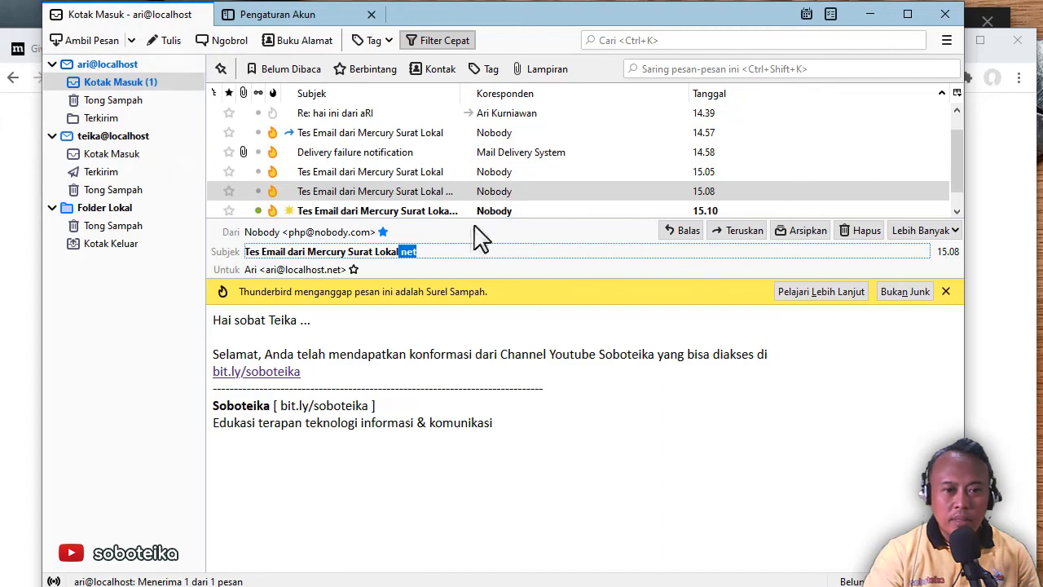
Open the 15.10 message and highlight 'XYZ' in its subject
click(486, 214)
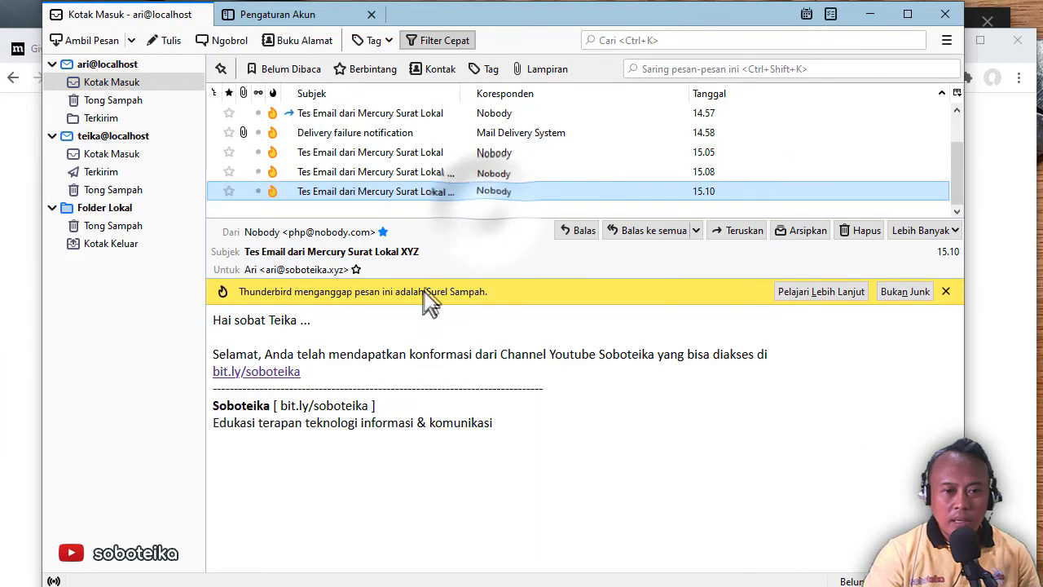
double_click(402, 253)
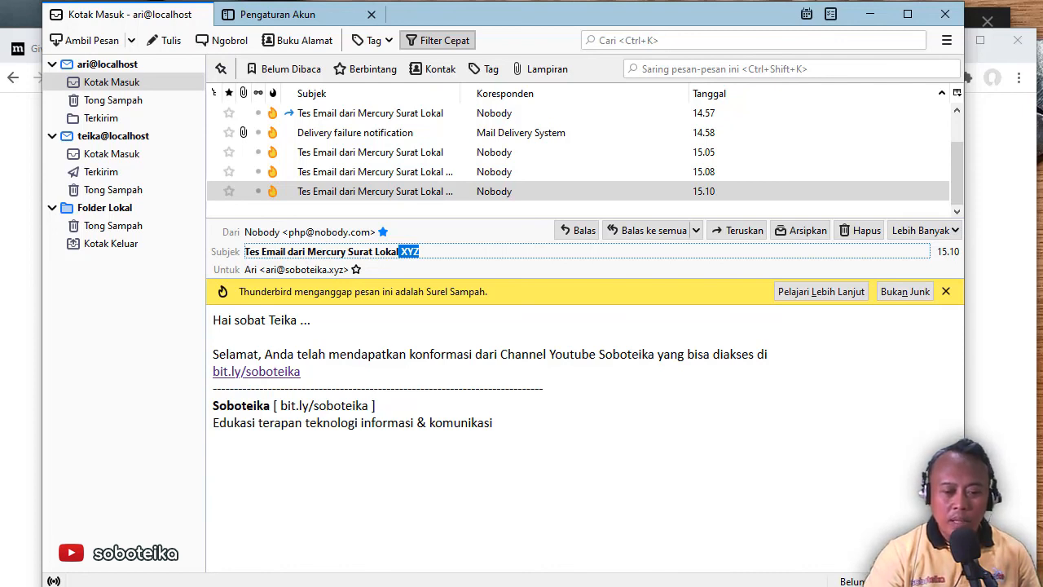
key(alt+Tab)
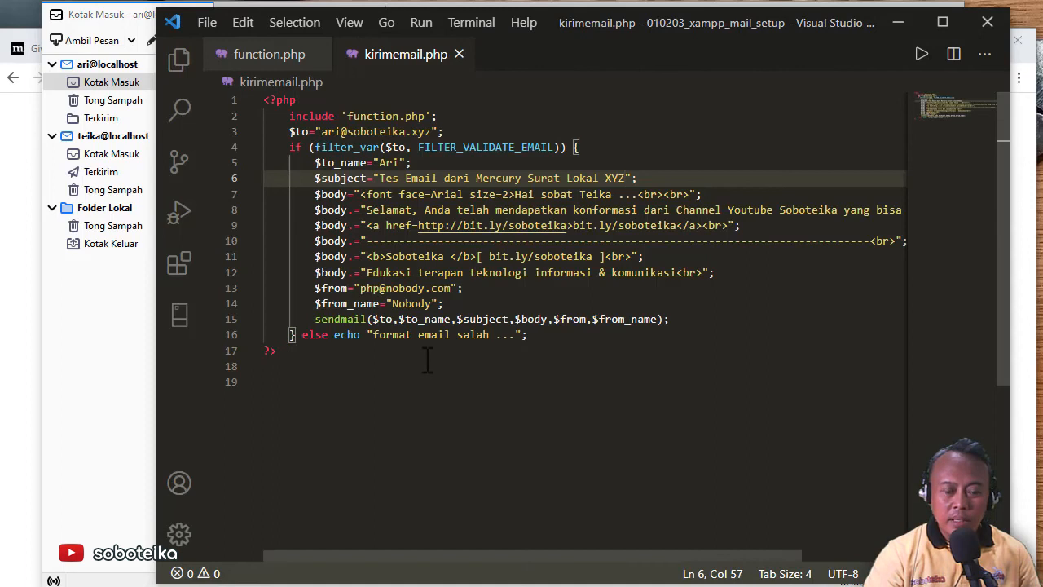